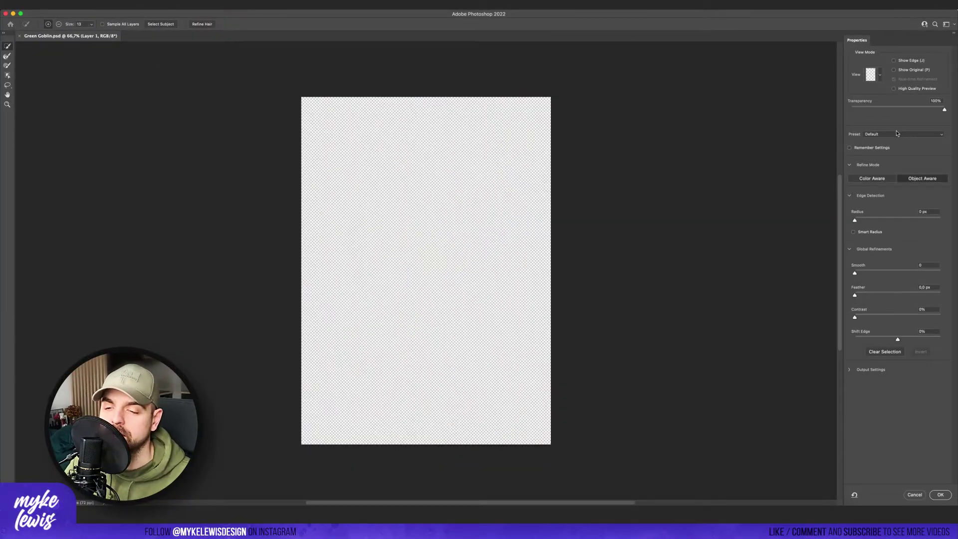
Set the Select and Mask view to Overlay, hide the original, and check the mask around the subject's hair and shoulders.
click(873, 75)
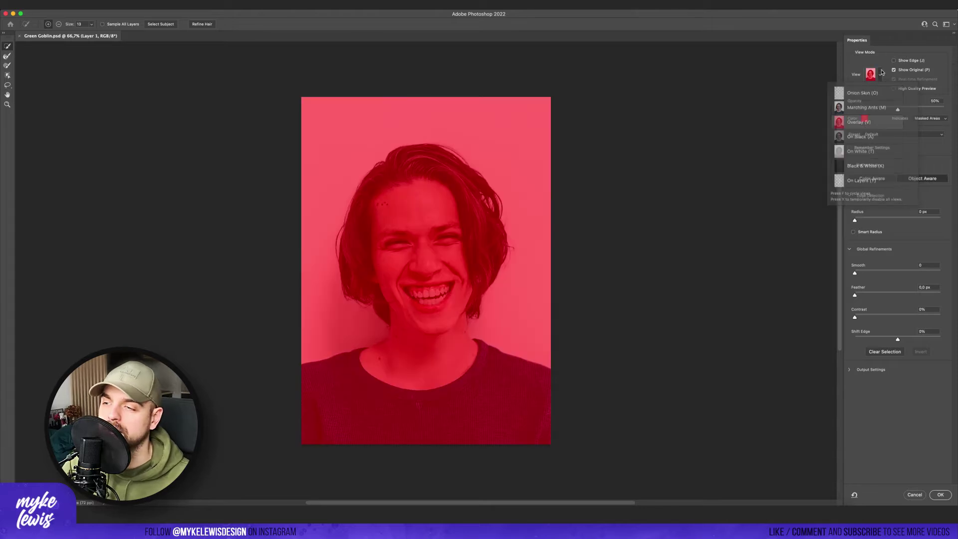
click(863, 123)
click(905, 70)
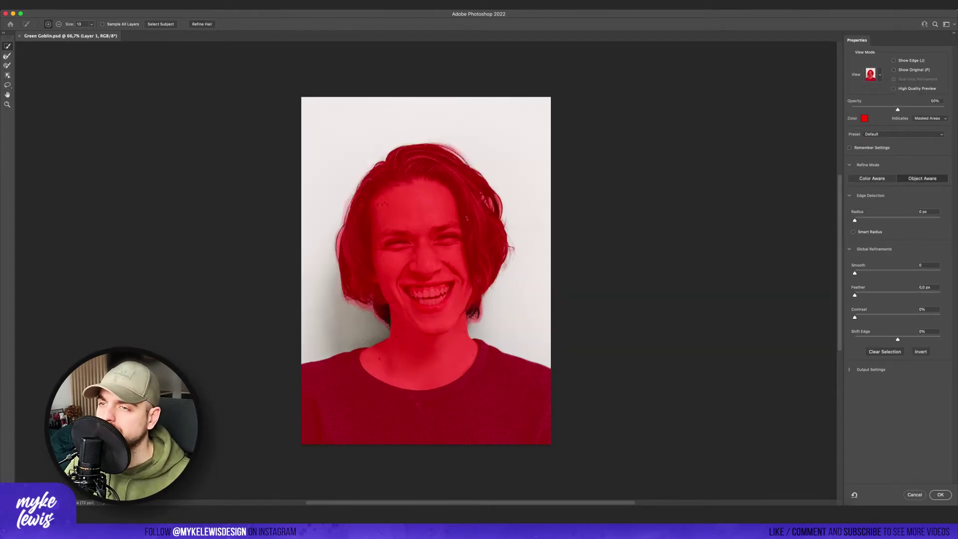
scroll(428, 313, up, 6)
scroll(364, 296, down, 4)
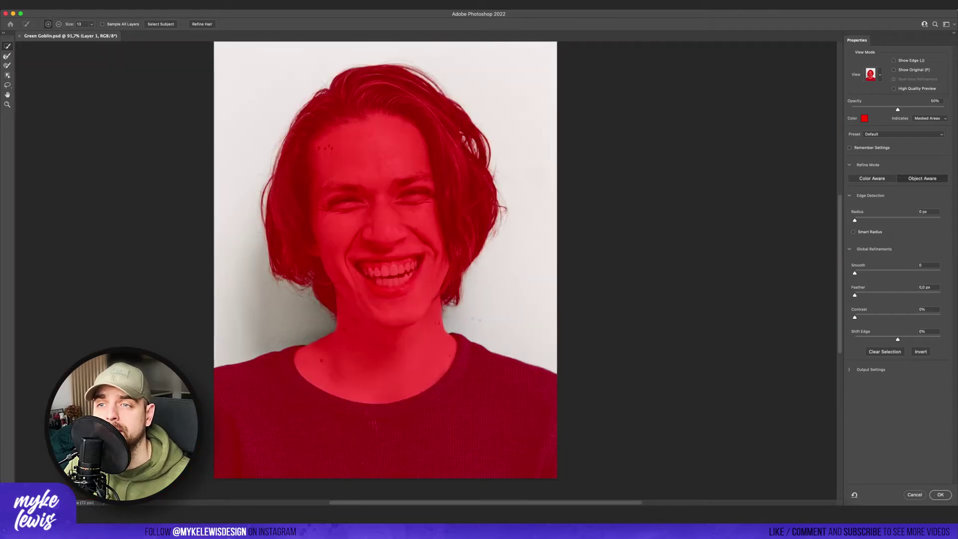
scroll(330, 226, up, 3)
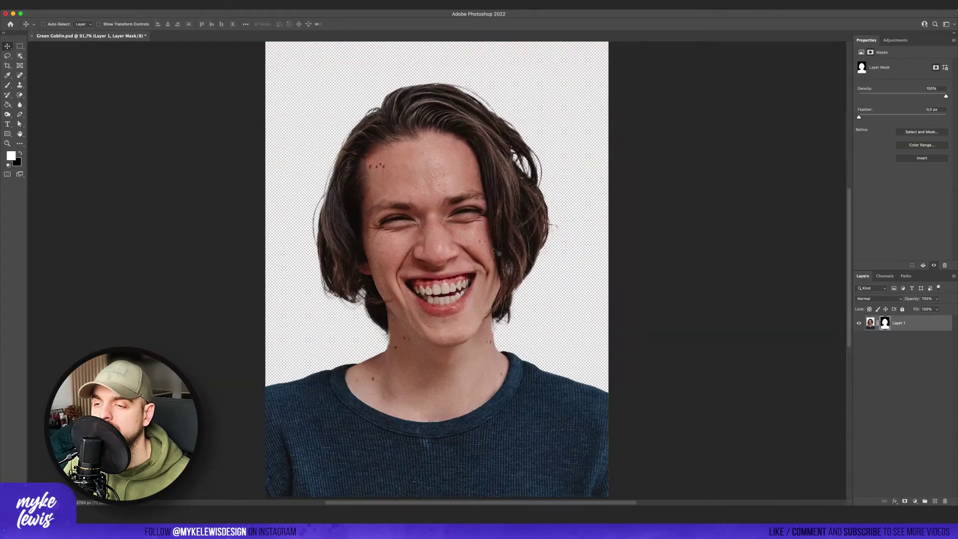
Reshape the subject's face in Liquify using a smaller brush.
click(8, 85)
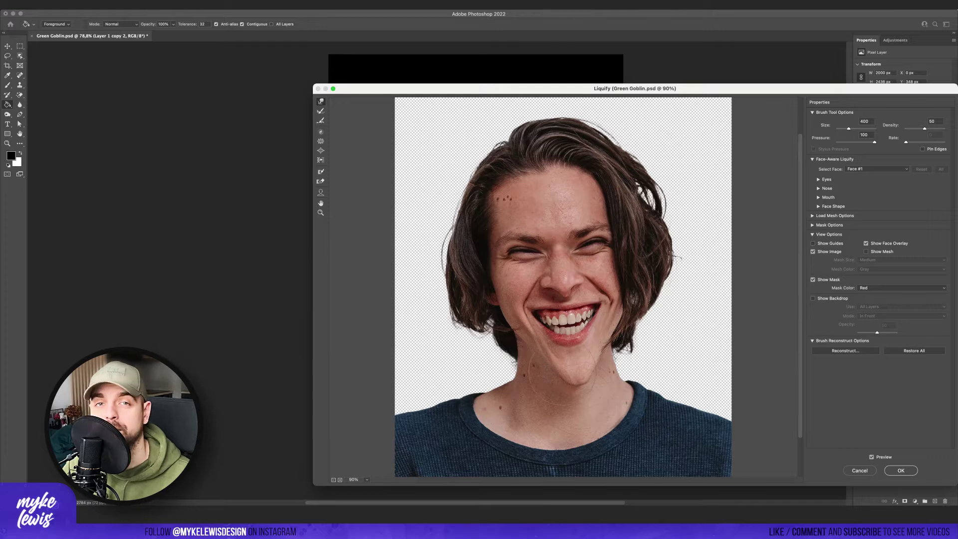
key(bracketleft)
key(bracketleft)
key(bracketleft)
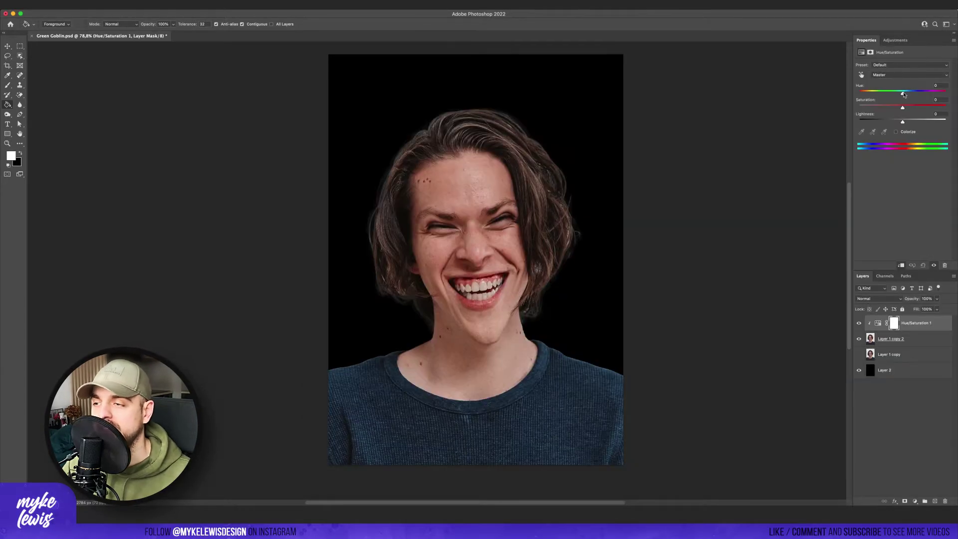
Shift the hue of the clipped Hue/Saturation adjustment so the skin turns green and the sweater purple.
drag(902, 93, 922, 95)
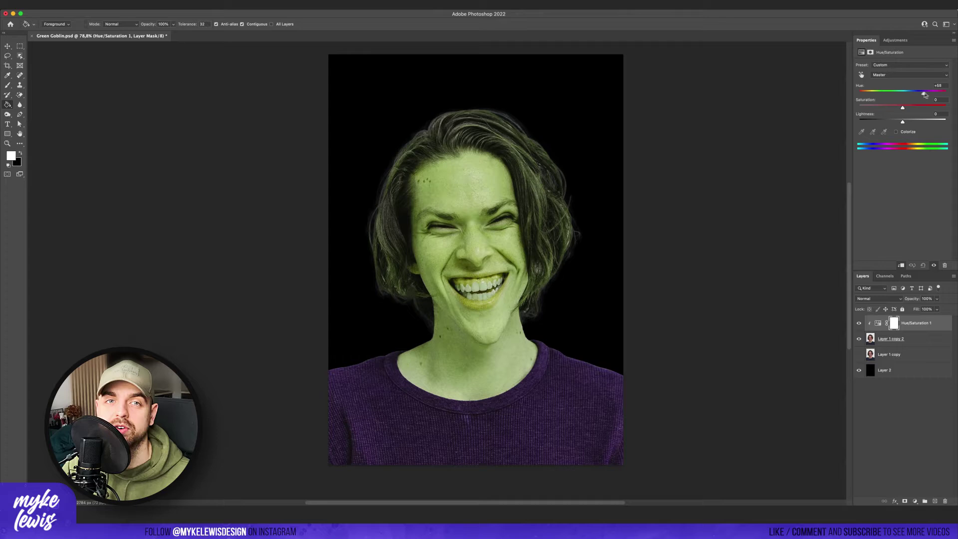
drag(924, 95, 926, 95)
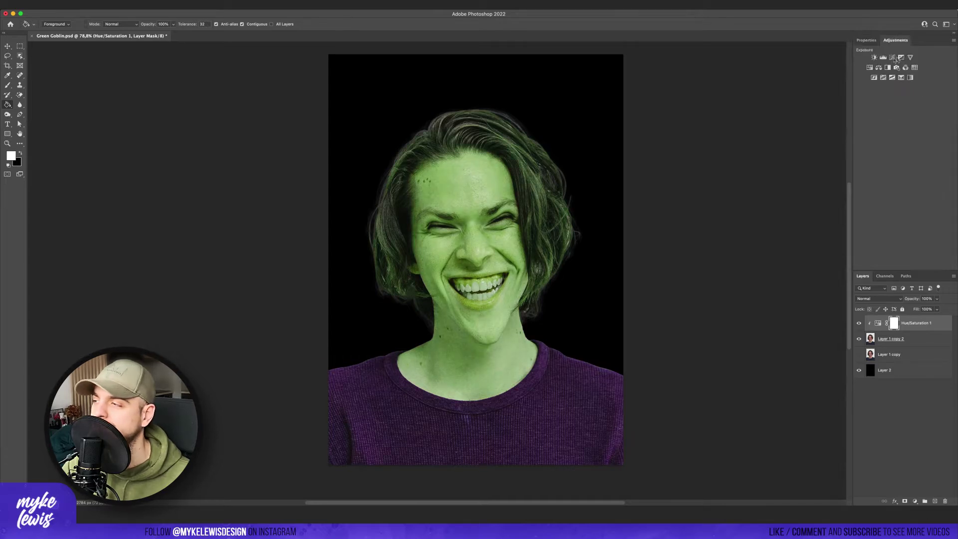
Darken the green portrait with clipped Curves and Brightness/Contrast adjustments.
drag(929, 96, 929, 99)
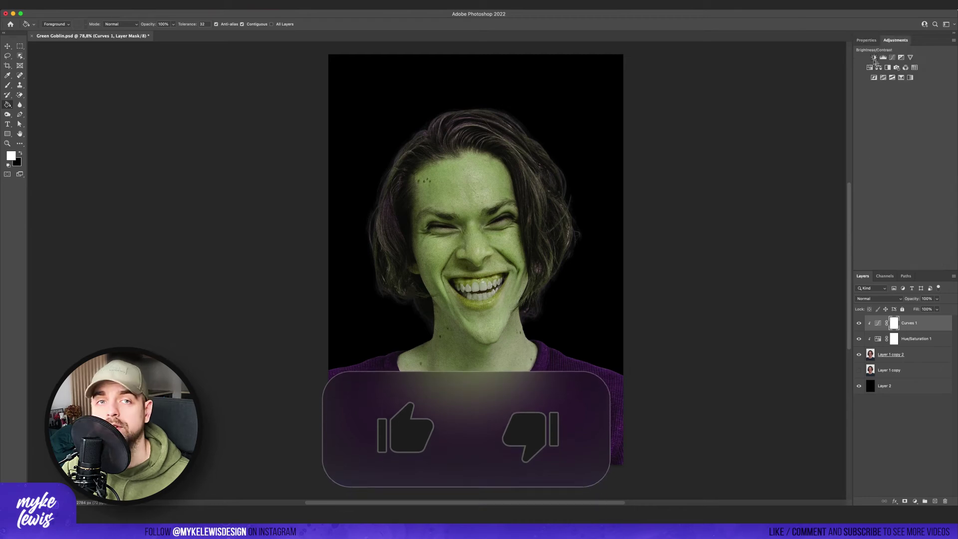
mouse_move(903, 85)
mouse_down()
mouse_move(894, 86)
mouse_move(922, 99)
mouse_move(900, 86)
mouse_up()
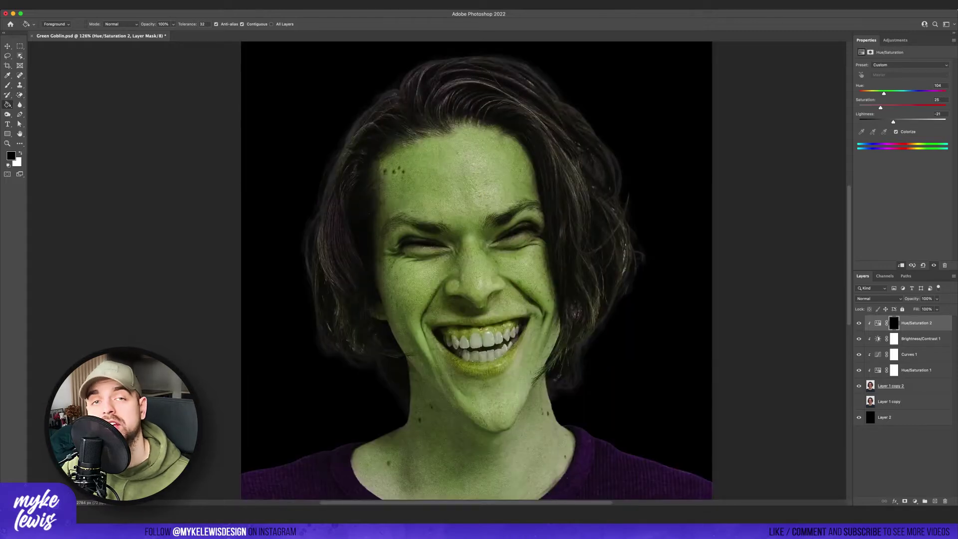
Paint the second Hue/Saturation adjustment onto the teeth, gums and lips with a soft white brush at 0% hardness and 34% flow.
drag(446, 333, 506, 327)
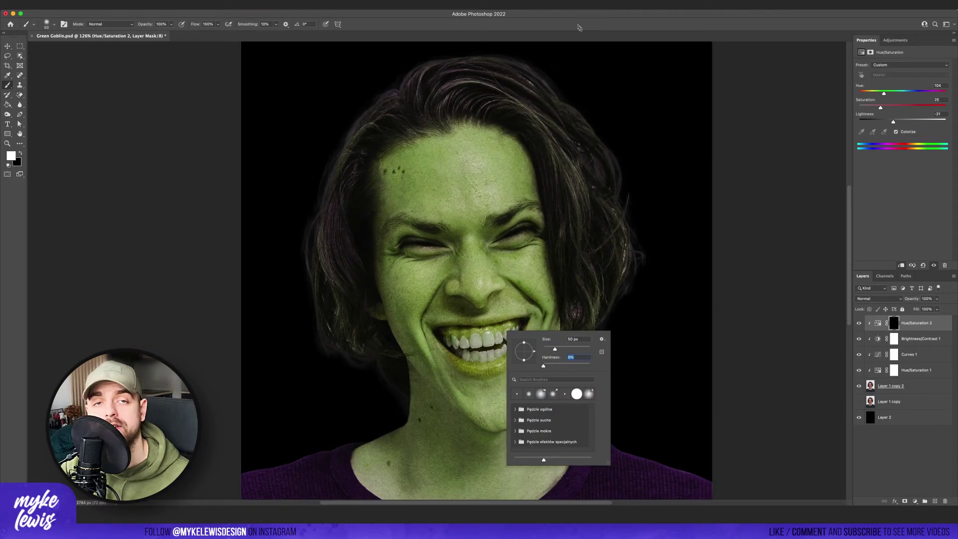
click(579, 28)
drag(218, 24, 195, 35)
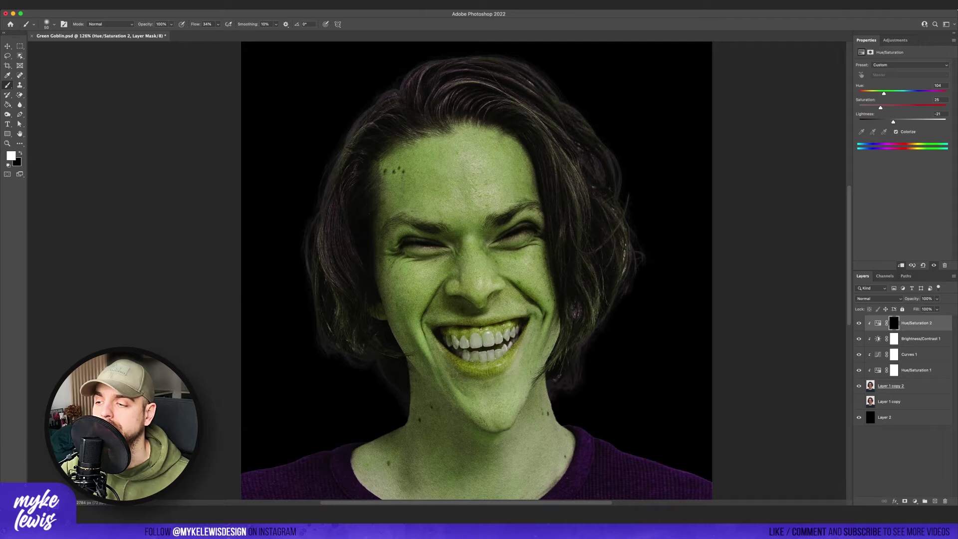
mouse_move(450, 332)
mouse_down()
mouse_move(521, 323)
mouse_move(473, 338)
mouse_up()
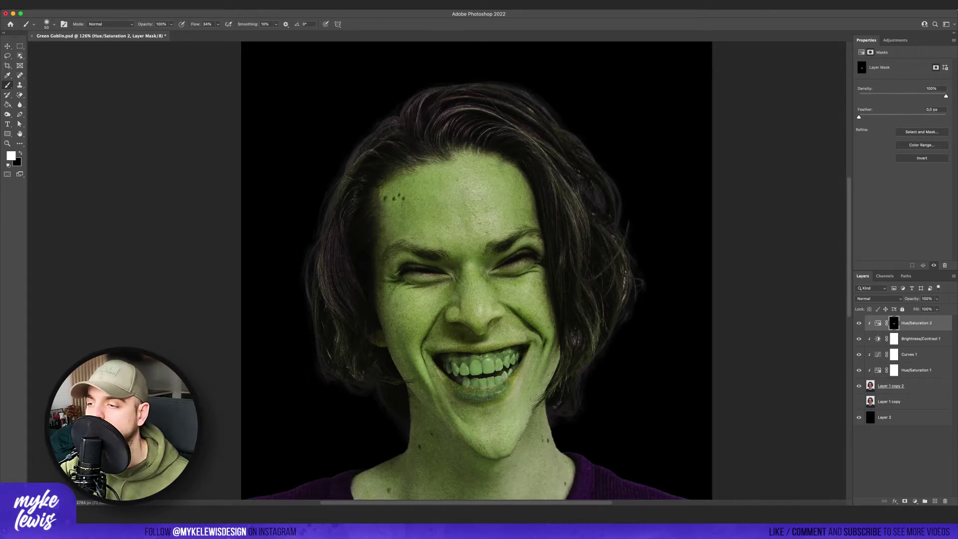
Duplicate the Layer 1 copy 2 portrait layer and hide the original.
scroll(597, 359, down, 3)
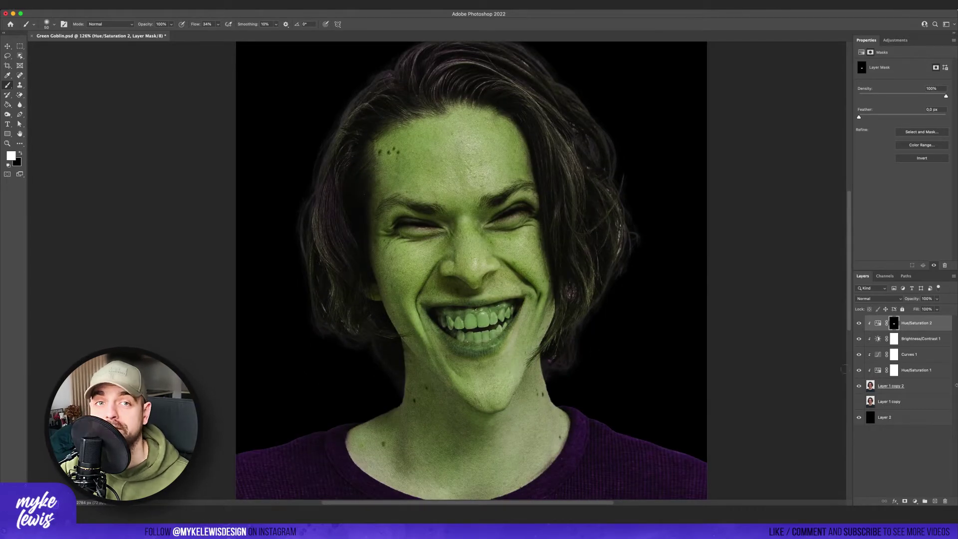
click(916, 389)
key(super+j)
click(858, 401)
Stretch the upper side teeth into pointed fangs in Liquify with a small brush and apply the filter.
click(170, 5)
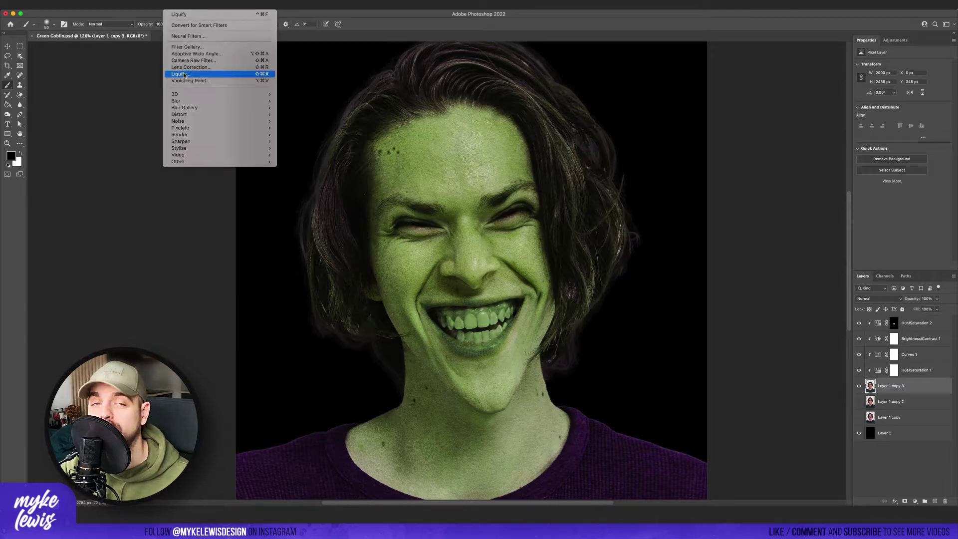
click(200, 75)
scroll(559, 282, up, 5)
drag(598, 150, 605, 524)
scroll(609, 265, down, 10)
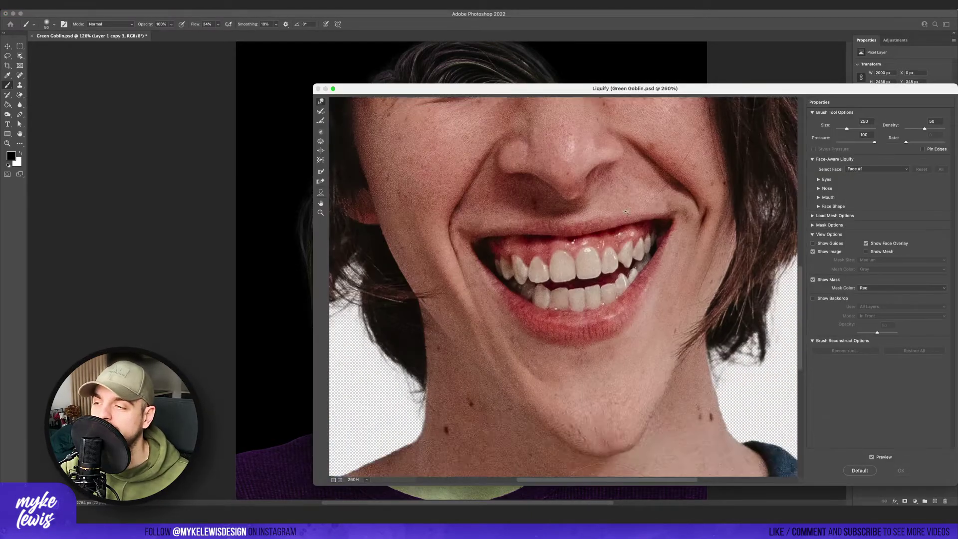
scroll(609, 265, up, 10)
scroll(609, 264, down, 15)
scroll(609, 264, up, 8)
scroll(633, 159, up, 1)
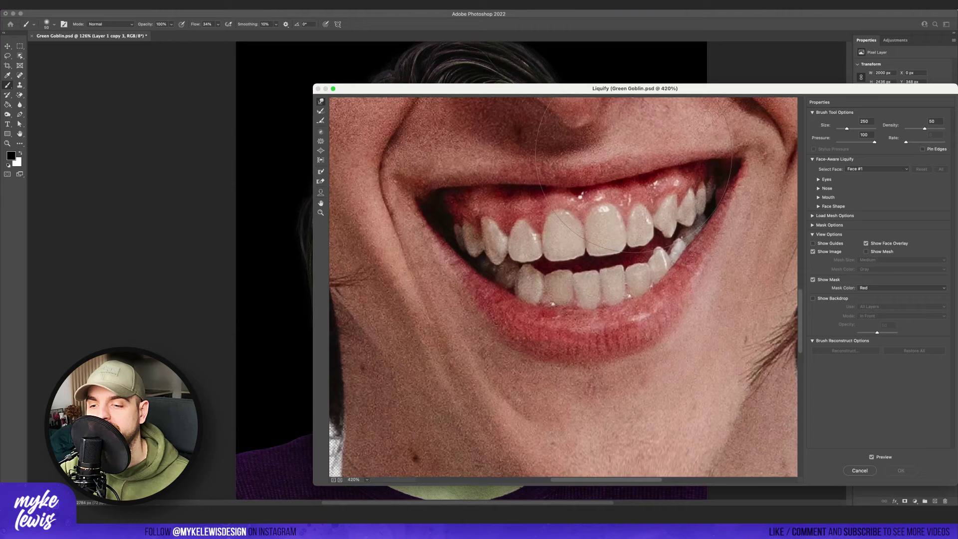
drag(666, 227, 669, 255)
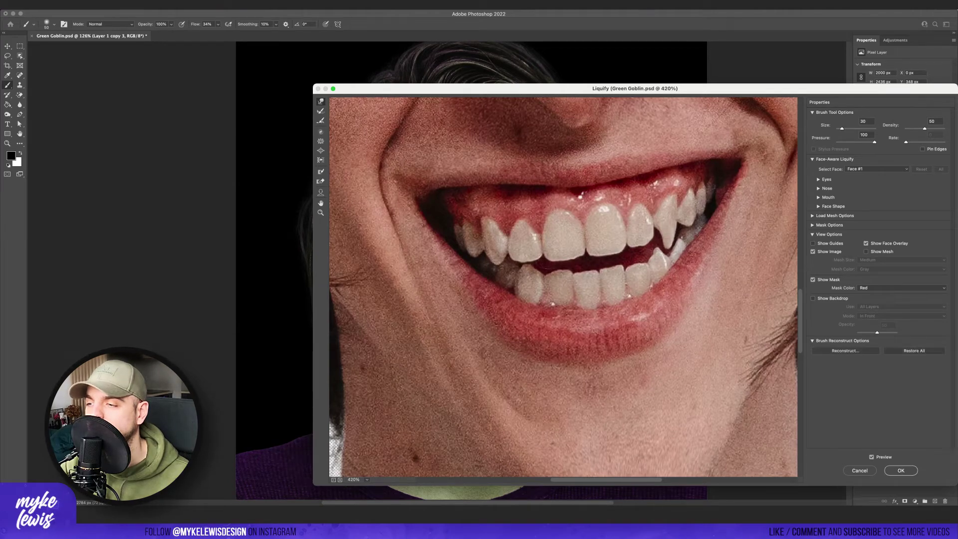
key(ctrl+0)
click(900, 470)
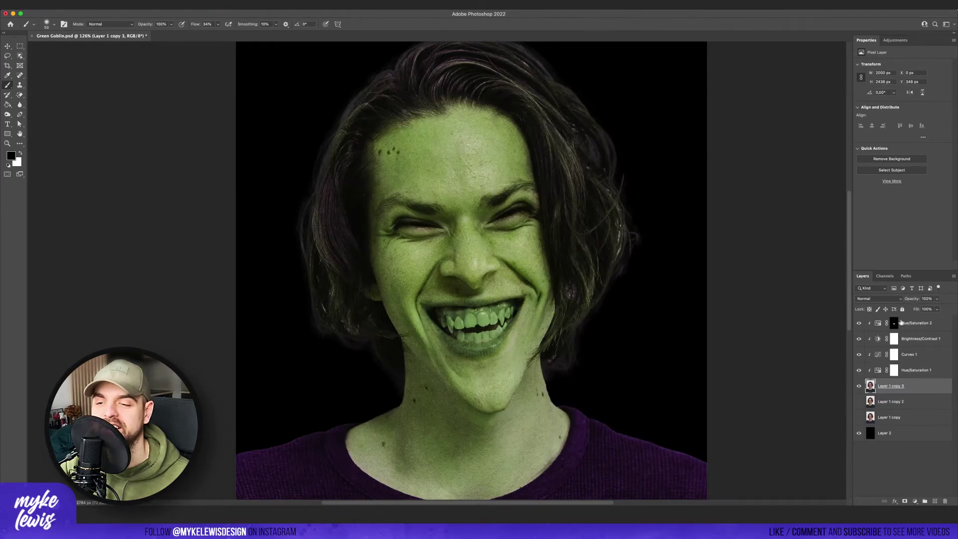
Yellow the teeth with another clipped Hue/Saturation adjustment painted in through its mask.
click(901, 322)
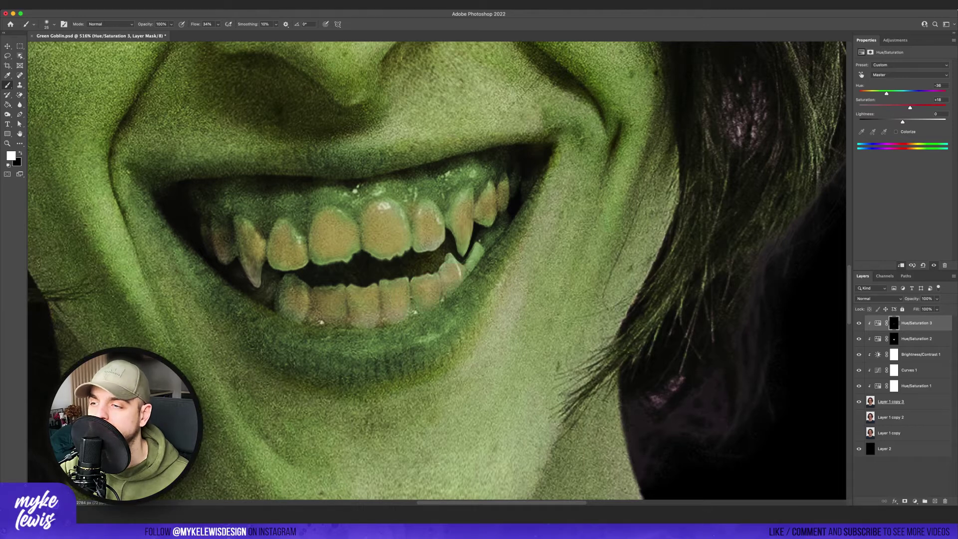
scroll(428, 280, down, 10)
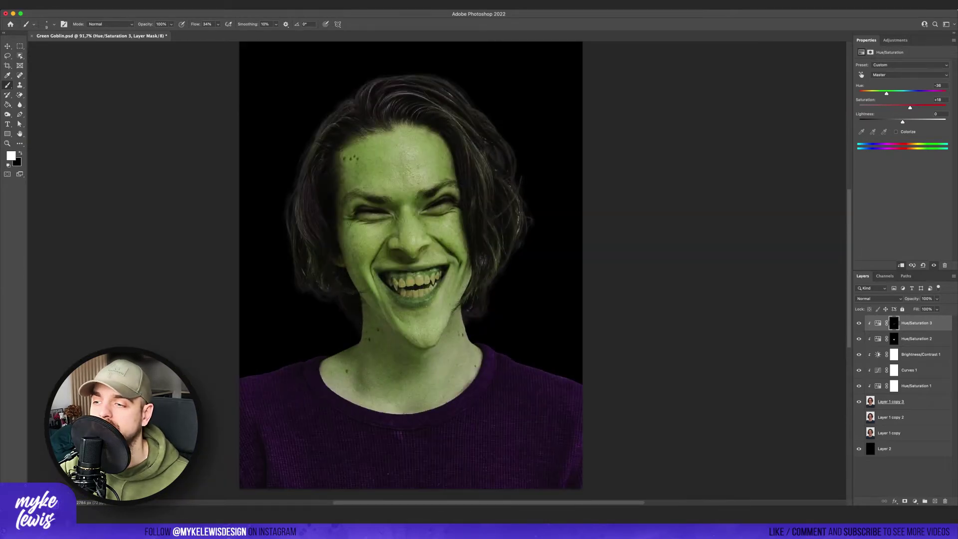
Add a clipped Brightness/Contrast adjustment above the teeth colour, raise its brightness, and invert its mask to black.
scroll(419, 285, up, 4)
click(895, 40)
click(860, 60)
click(901, 264)
drag(902, 85, 937, 99)
key(super+i)
Brighten the upper teeth and fangs by painting white on the Brightness/Contrast mask at 11% flow.
scroll(444, 241, up, 5)
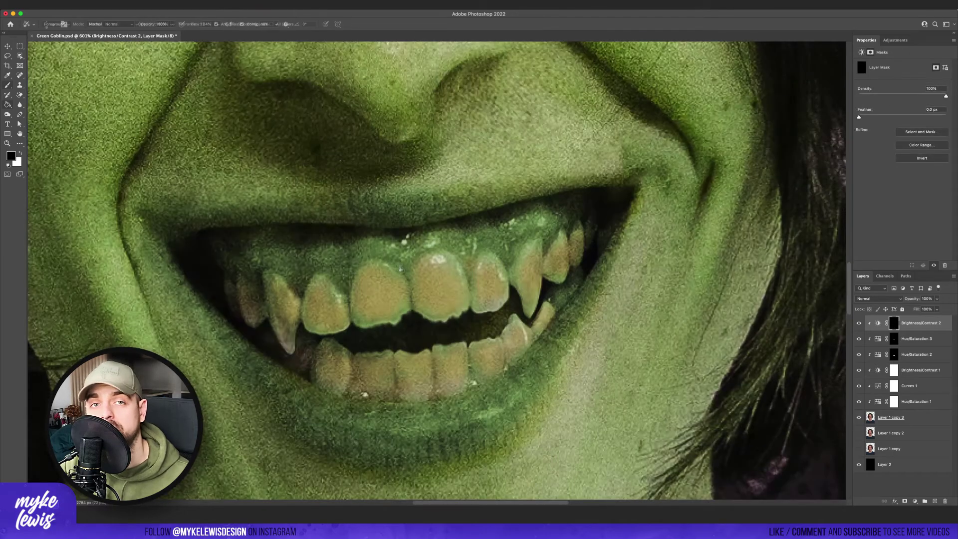
click(218, 25)
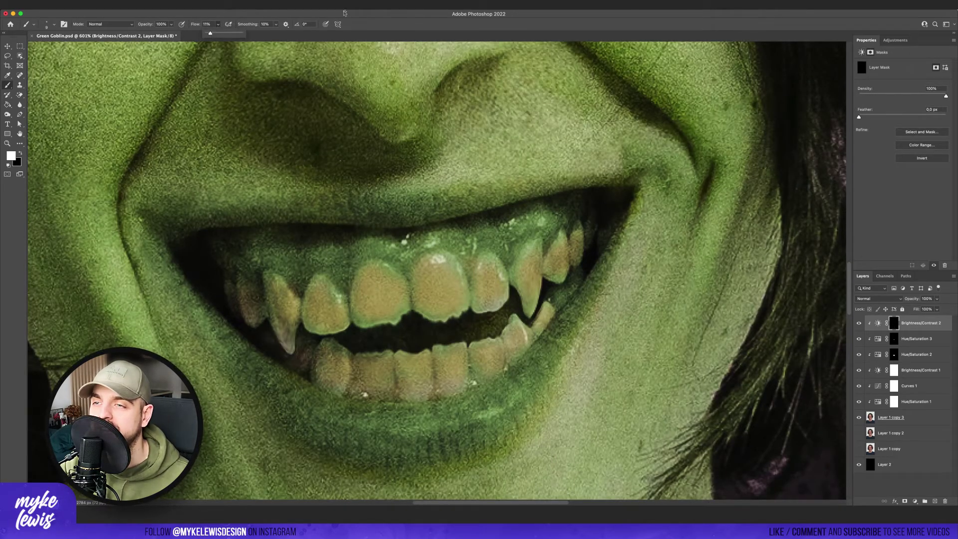
click(344, 13)
key(bracketright)
key(bracketright)
drag(361, 273, 354, 315)
mouse_move(453, 263)
mouse_down()
mouse_move(462, 302)
mouse_move(454, 265)
mouse_up()
drag(495, 262, 501, 296)
key(bracketleft)
mouse_move(306, 285)
mouse_down()
mouse_move(309, 324)
mouse_move(274, 345)
mouse_up()
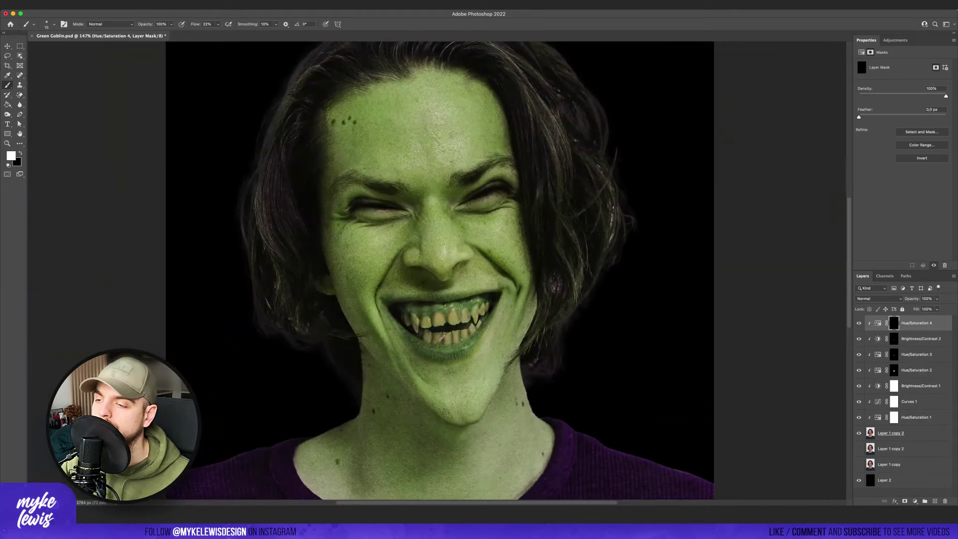
Fill an elliptical selection over the portrait's left-hand eye with bright orange on a new layer.
scroll(443, 336, up, 5)
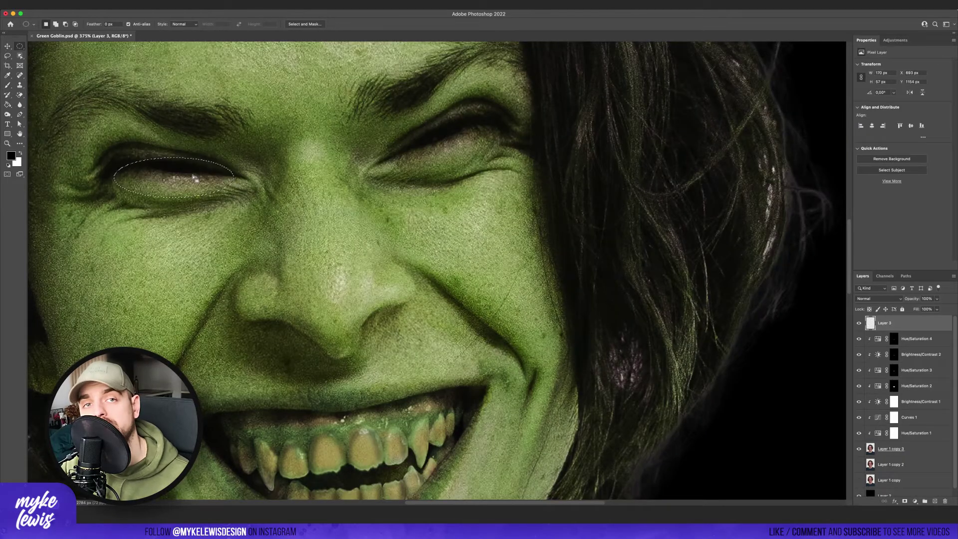
scroll(250, 182, down, 3)
click(7, 105)
click(11, 156)
click(866, 401)
click(855, 320)
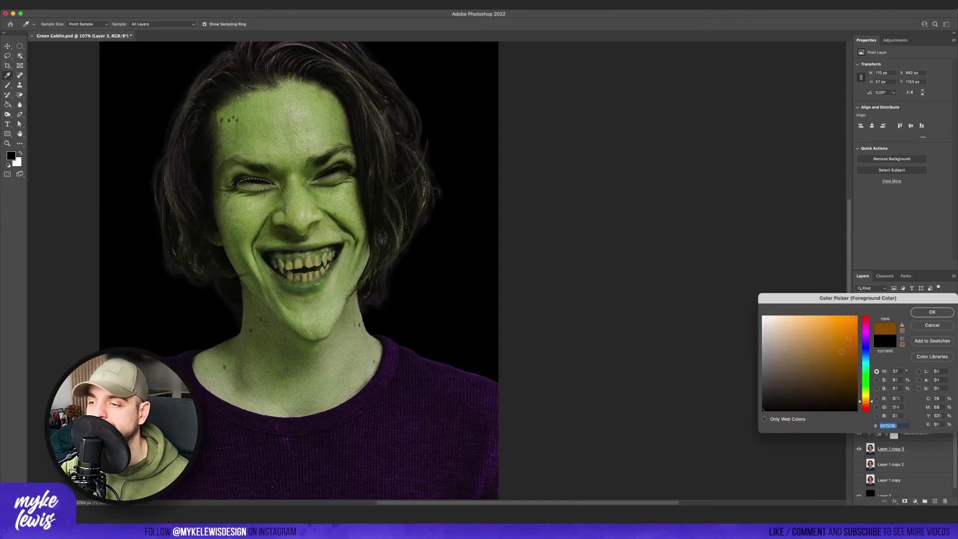
click(932, 312)
click(254, 185)
Move the orange ellipse into place over the left-hand eye opening.
key(m)
scroll(316, 180, up, 6)
key(v)
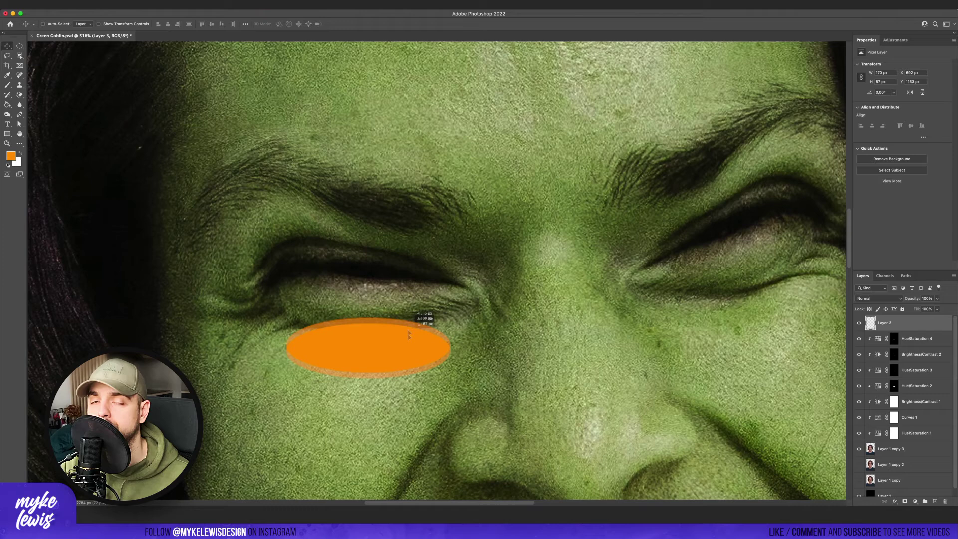
drag(421, 315, 403, 267)
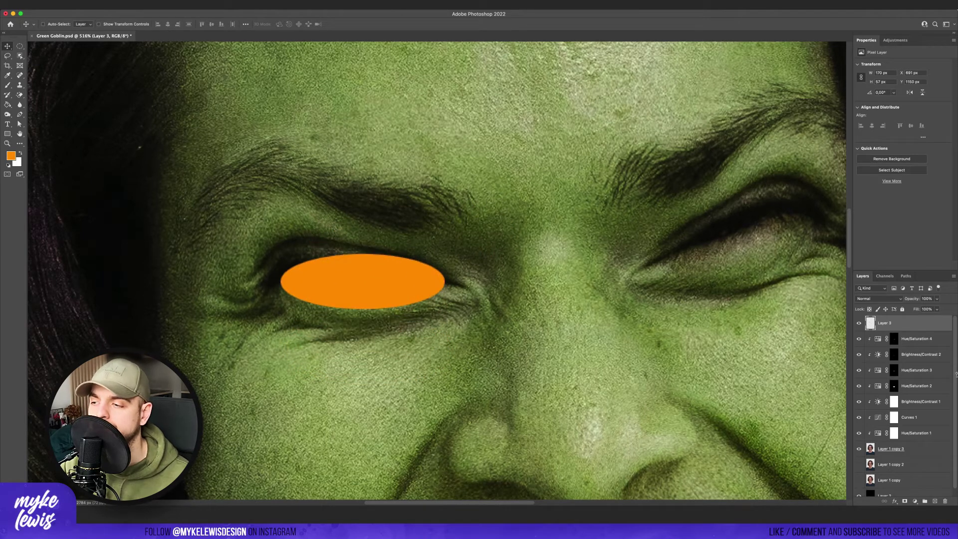
Group the orange ellipse with a layer mask and trim its edge along the upper eyelid using black at 100% flow.
key(super+g)
click(904, 500)
key(b)
key(x)
drag(322, 256, 391, 259)
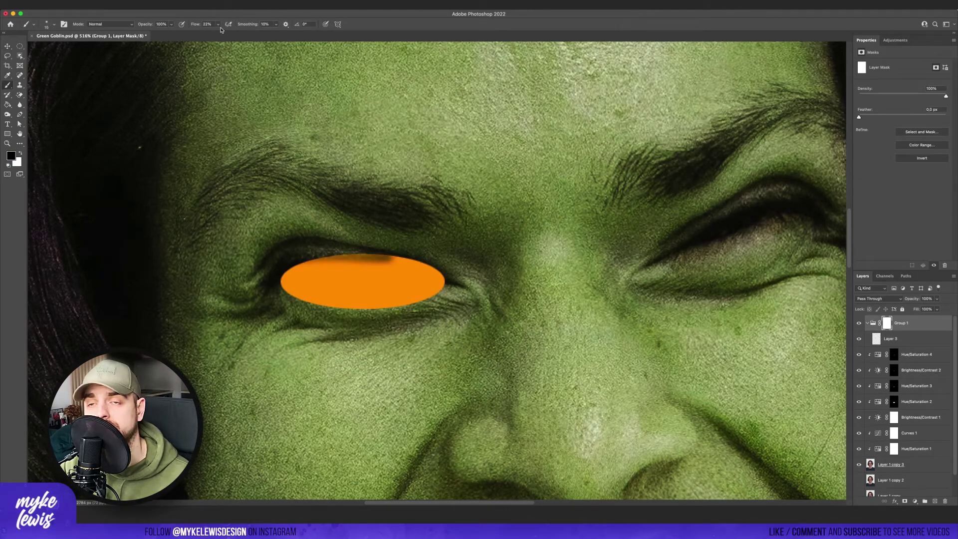
drag(218, 24, 250, 33)
mouse_move(302, 257)
mouse_down()
mouse_move(393, 256)
mouse_move(444, 279)
mouse_up()
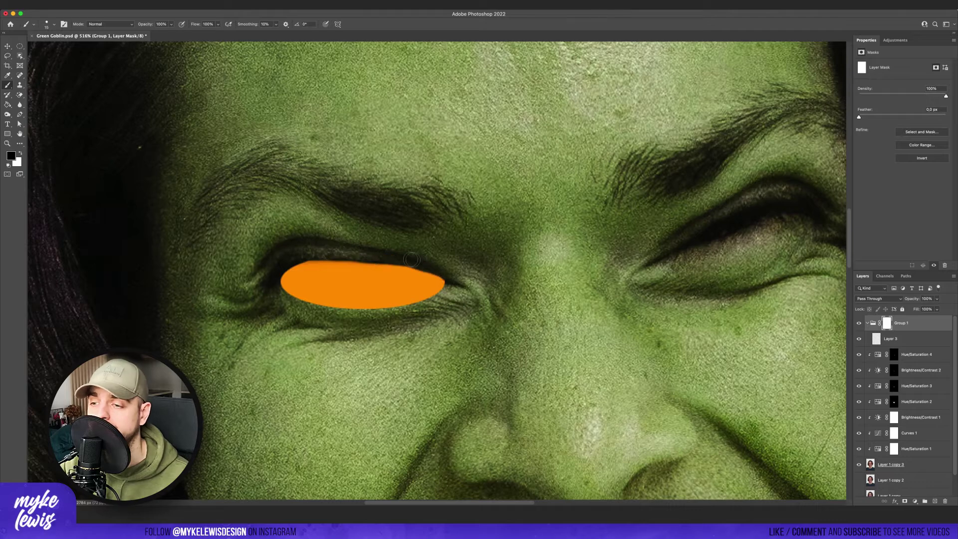
key(ctrl+0)
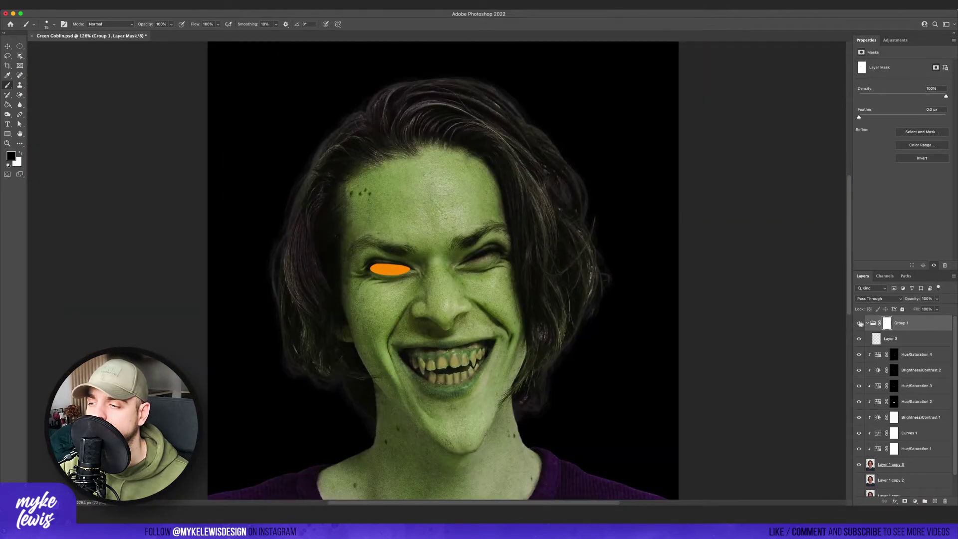
Set the right-hand eye's gradient overlay to run from the orange sampled from the other eye to yellow ffea00.
key(ctrl+plus)
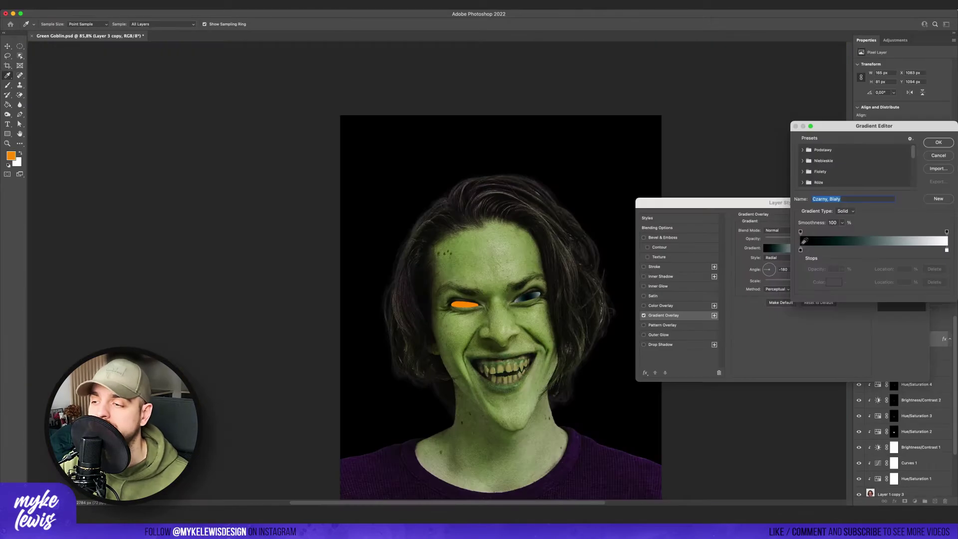
double_click(800, 250)
click(464, 304)
click(927, 315)
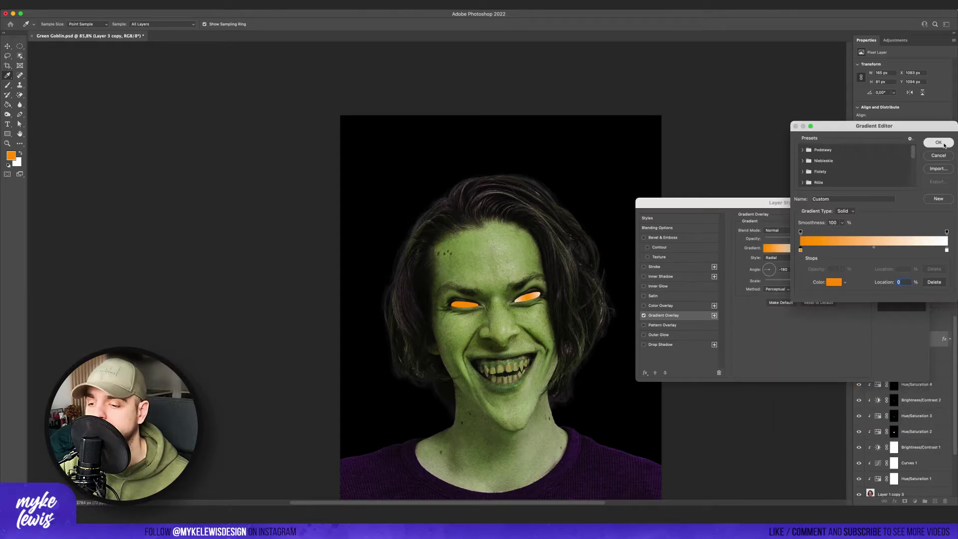
double_click(946, 250)
click(868, 397)
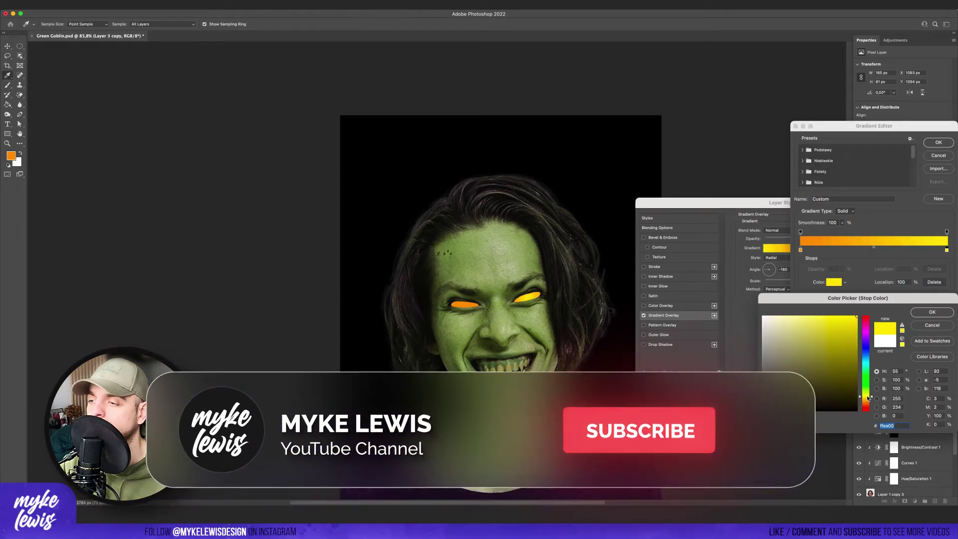
key(Return)
key(Return)
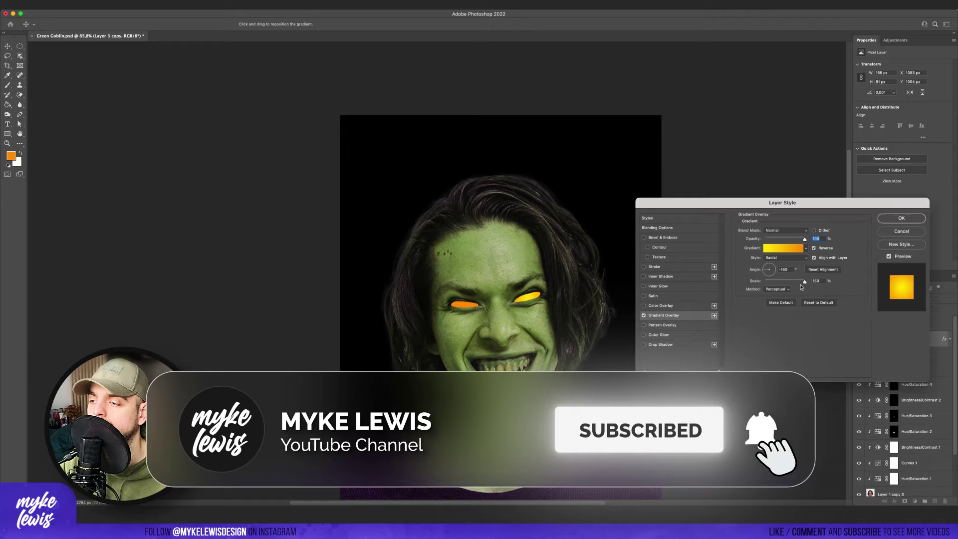
Confirm the right-hand eye's gradient overlay and apply the same layer style to the left-hand eye's orange ellipse.
key(Return)
right_click(915, 369)
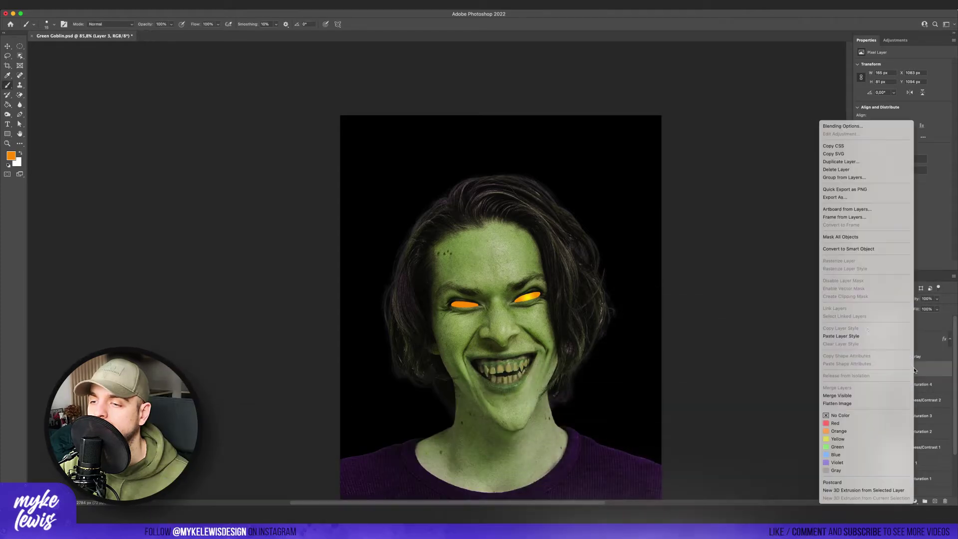
key(Escape)
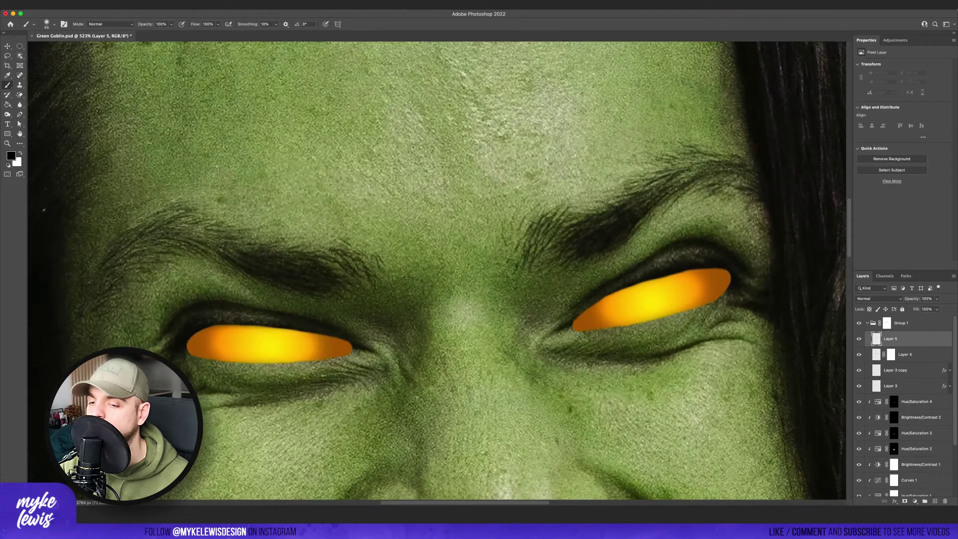
Paint a tiny black pupil in the centre of each glowing eye on a new layer, using a much smaller brush.
key([)
key([)
key([)
key([)
key([)
key([)
key([)
key([)
key([)
key([)
key([)
key([)
click(272, 341)
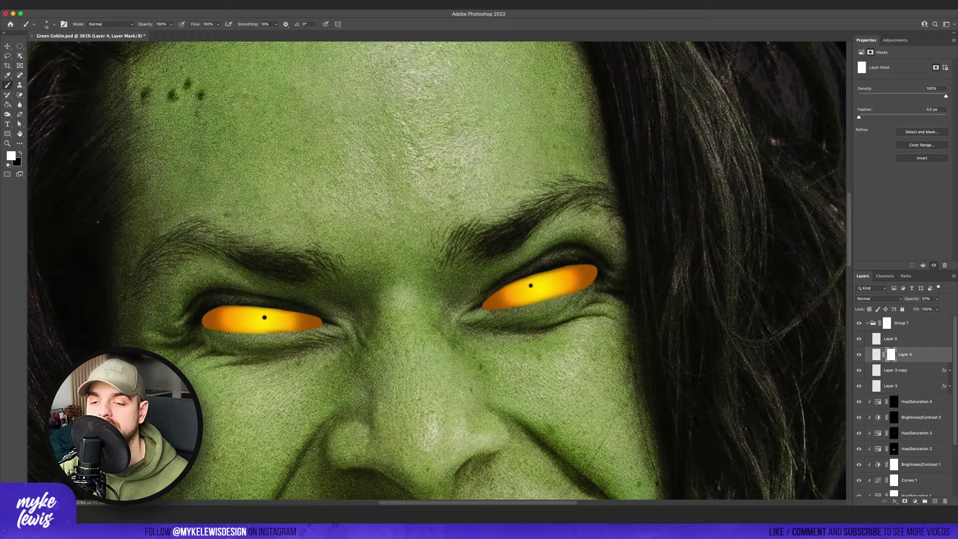
Refine the outer edges of the glowing eyes on the Group 1 layer mask with a black brush.
key(super+0)
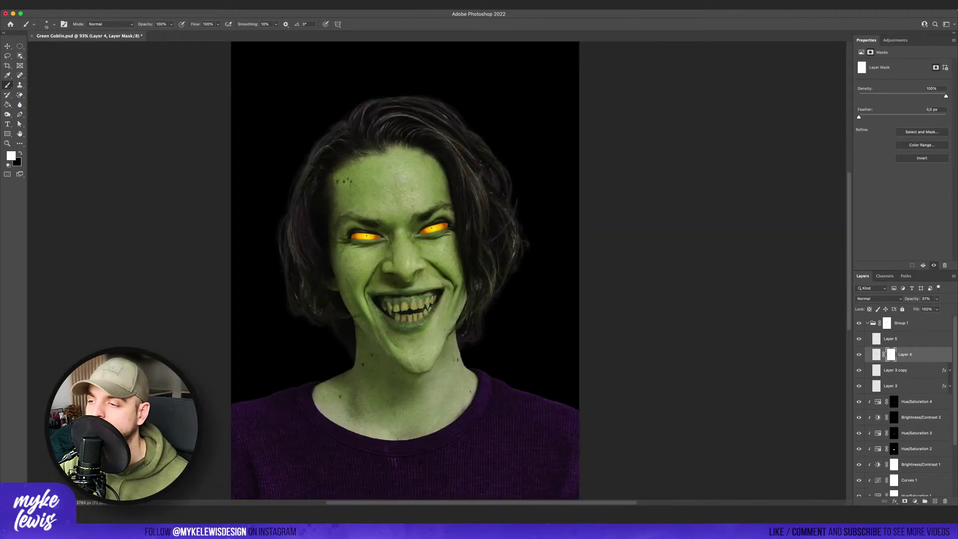
scroll(429, 222, up, 10)
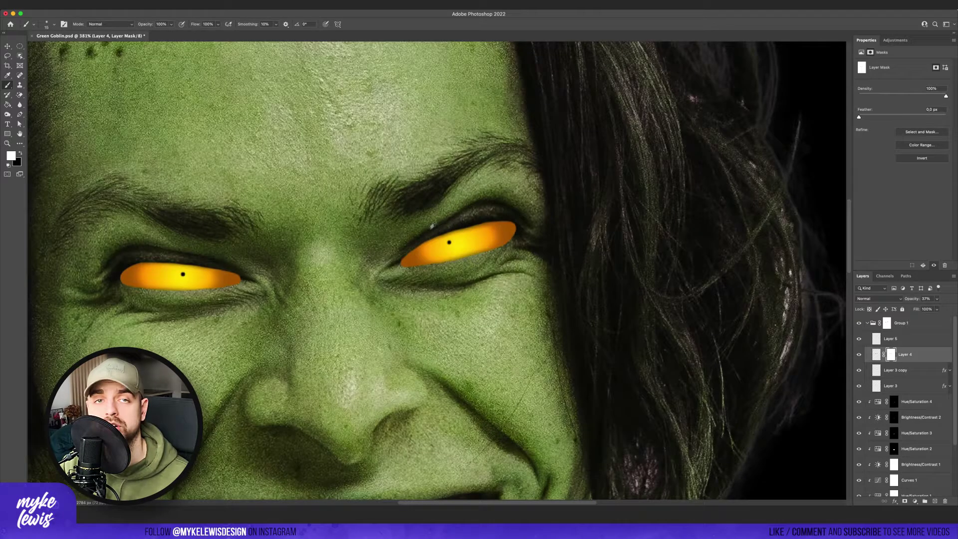
click(887, 323)
key(x)
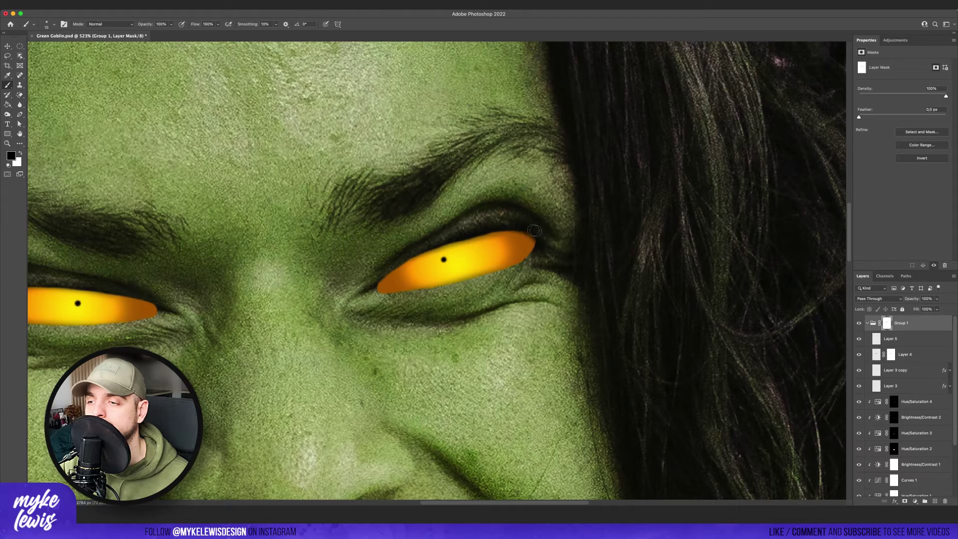
key(super+0)
scroll(464, 233, up, 5)
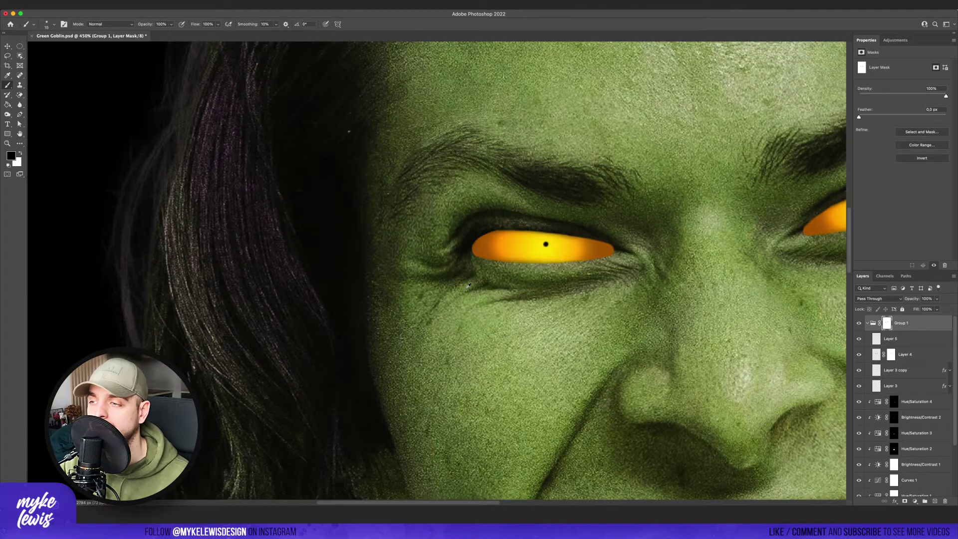
Paste the red gnome-hat photo into the portrait document, place its layer above Group 1 and shift it over the face.
scroll(449, 283, down, 6)
key(super+v)
drag(911, 338, 910, 318)
key(v)
scroll(493, 245, down, 4)
drag(553, 277, 503, 269)
Free-transform the gnome photo, scaling and positioning it so the red hat fills most of the canvas.
key(super+t)
drag(601, 171, 517, 281)
drag(492, 319, 524, 236)
drag(564, 193, 578, 174)
drag(519, 249, 506, 272)
key(Return)
Roughly outline the red hat with the Polygonal Lasso and isolate it from the surrounding gnome photo.
scroll(492, 254, up, 5)
right_click(8, 56)
click(39, 64)
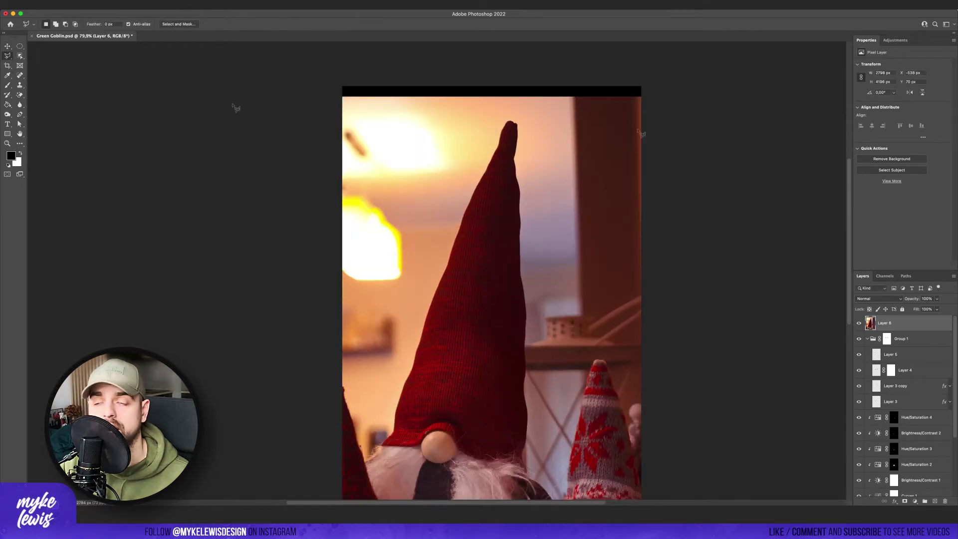
click(514, 103)
click(427, 162)
click(368, 450)
click(402, 471)
click(535, 478)
click(575, 381)
click(542, 102)
click(514, 104)
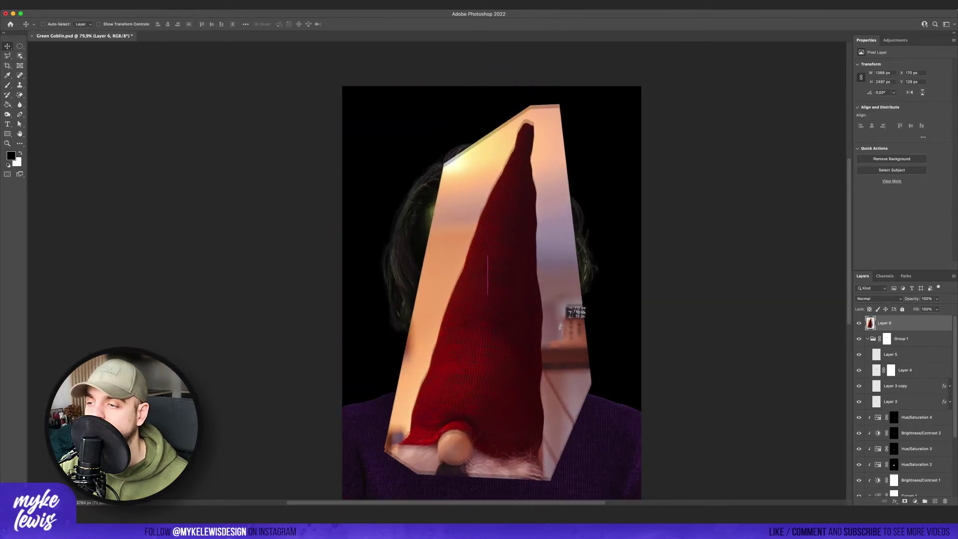
Reposition the rough hat cut-out over the portrait and remove the gnome's nose with the Spot Healing Brush.
drag(560, 326, 559, 331)
click(19, 75)
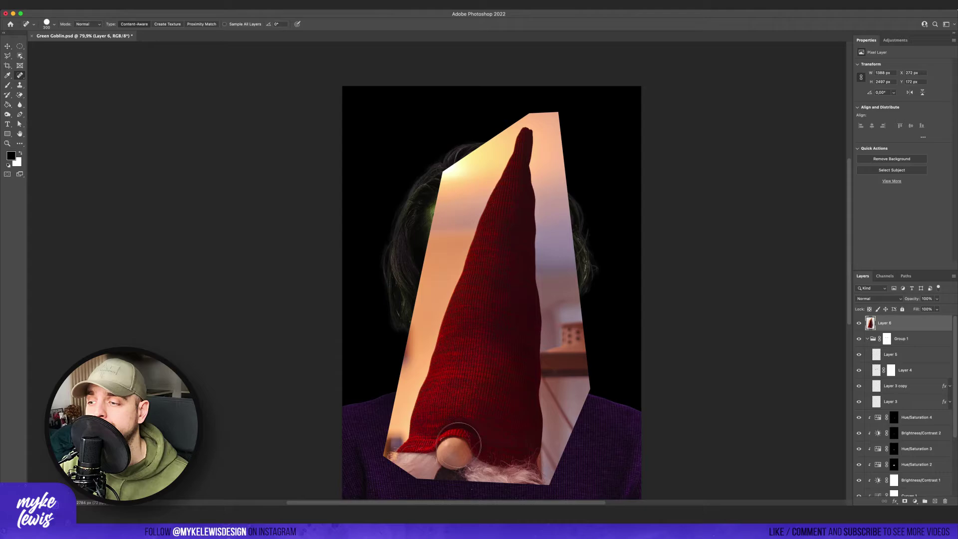
click(454, 449)
key(p)
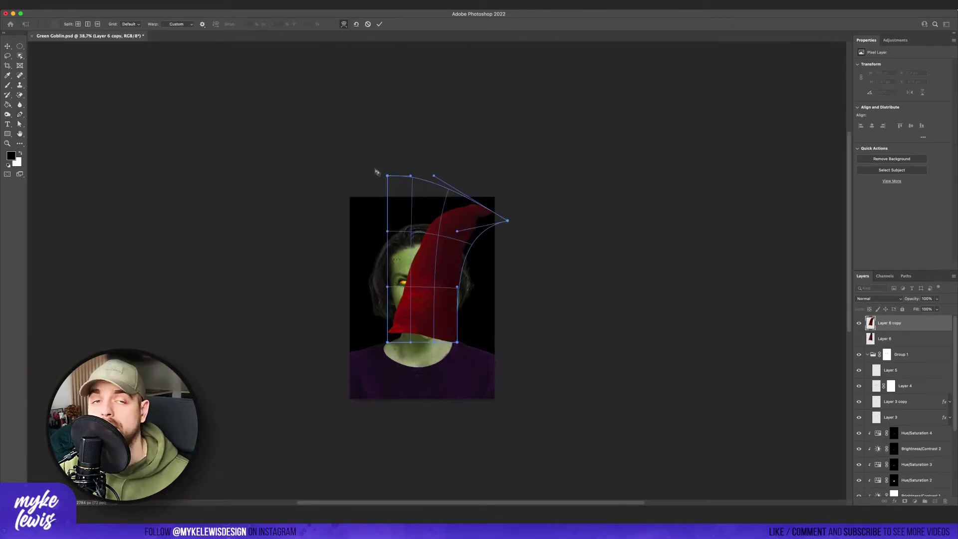
Warp the hat copy so its base wraps around the top of the head and its tip bends toward the right-hand side.
drag(387, 176, 472, 199)
drag(424, 295, 416, 272)
drag(387, 342, 387, 280)
drag(415, 274, 577, 197)
drag(440, 209, 443, 218)
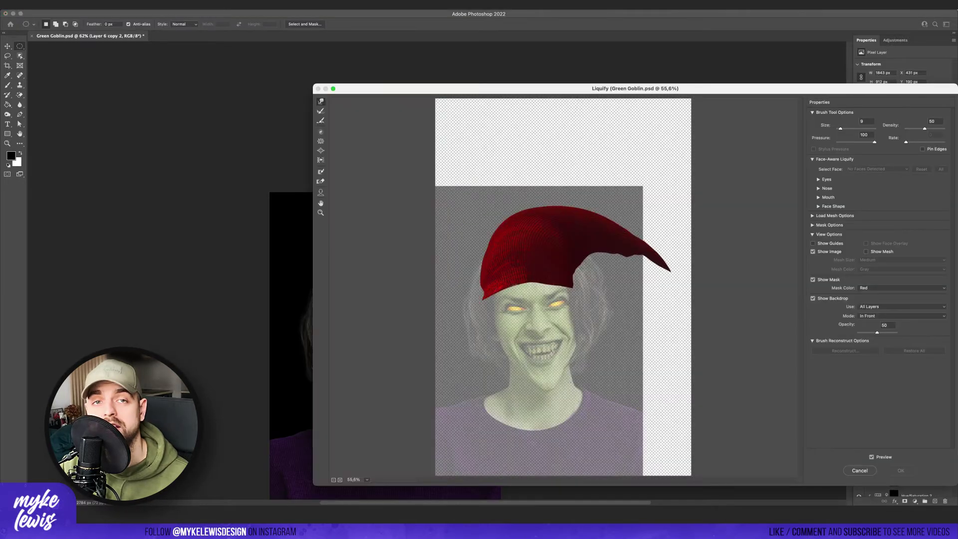
Set the Liquify backdrop opacity to 100 and enlarge the warp brush to size 175.
drag(876, 333, 898, 335)
scroll(560, 277, up, 5)
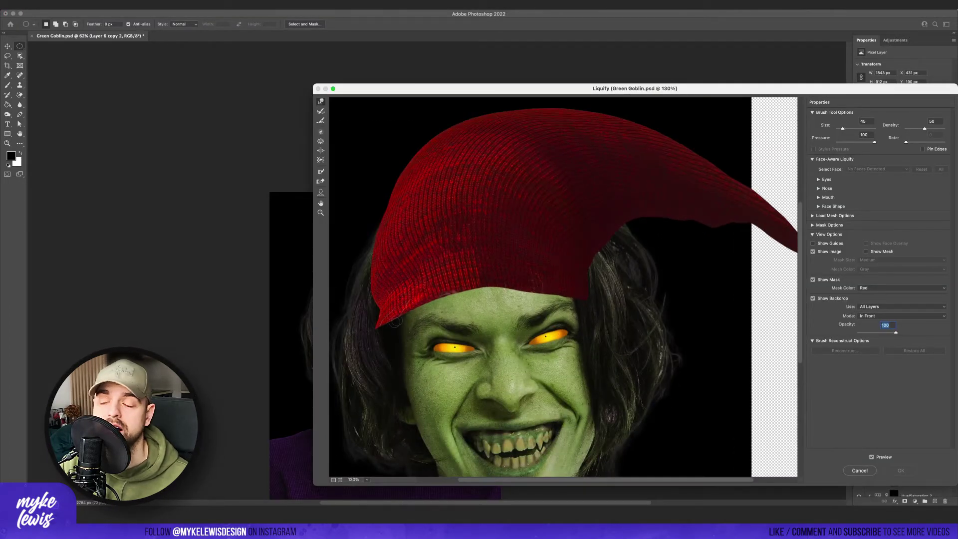
key(bracketright)
key(bracketright)
key(bracketright)
key(bracketright)
key(bracketright)
key(bracketright)
key(bracketright)
key(bracketright)
key(bracketright)
Try to push the hat's lower left-hand corner inward with the Forward Warp tool.
click(378, 326)
click(535, 207)
click(384, 317)
click(536, 209)
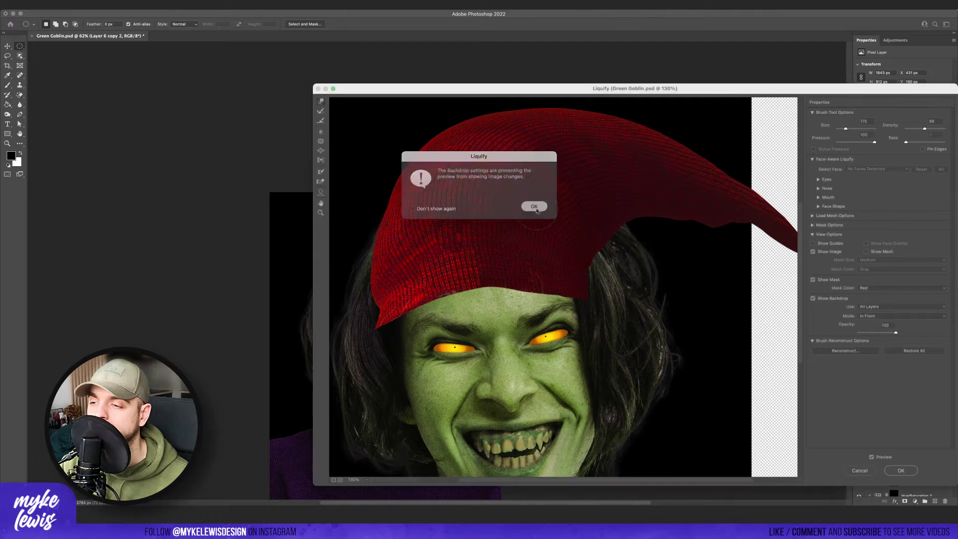
click(533, 207)
Set the Liquify backdrop opacity to 75 and push the hat's lower left-hand corner inward against the forehead.
drag(895, 332, 869, 333)
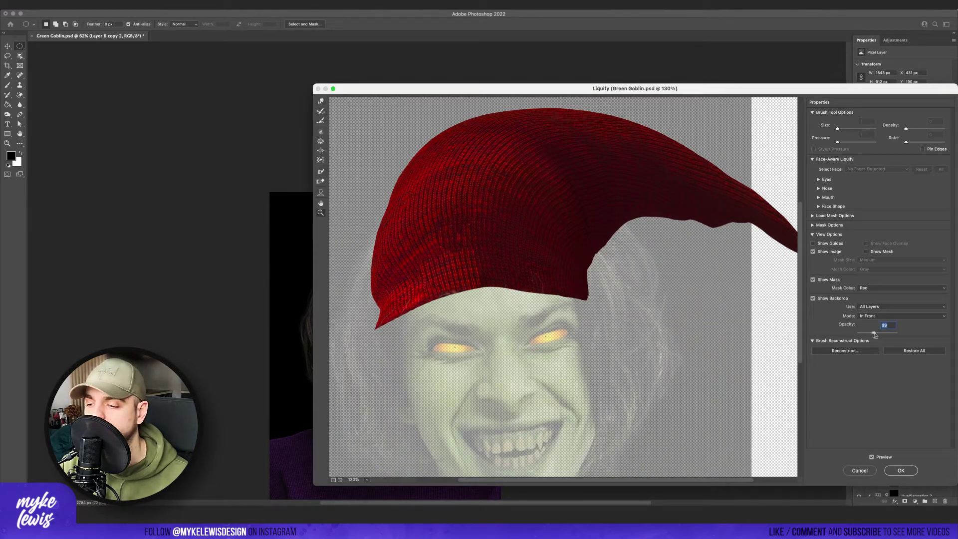
drag(874, 334, 886, 332)
drag(393, 318, 400, 324)
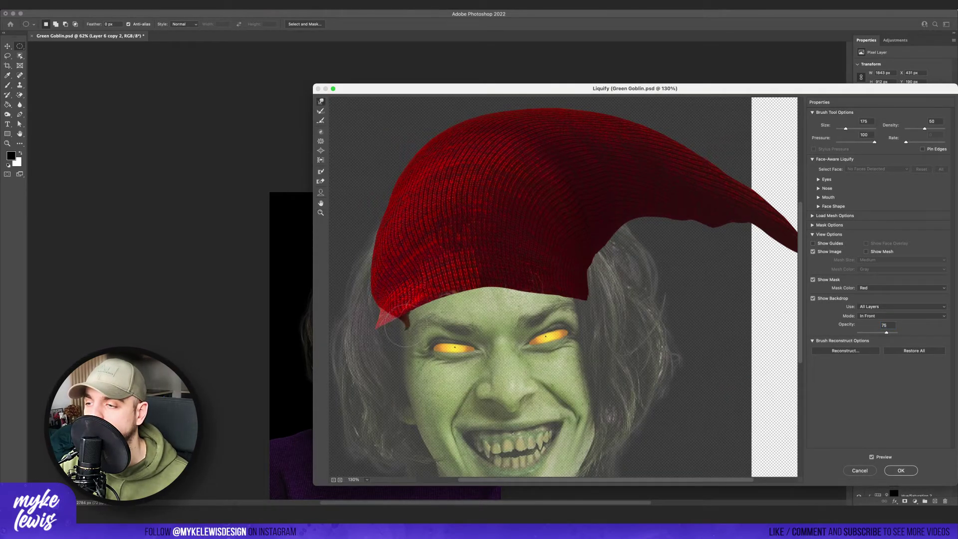
Use a 55 opacity Blend backdrop in Liquify and shape the hat's front edge into a point between the eyes.
mouse_move(885, 332)
mouse_down()
mouse_move(862, 333)
mouse_move(879, 333)
mouse_up()
click(874, 316)
click(872, 323)
click(872, 317)
click(870, 324)
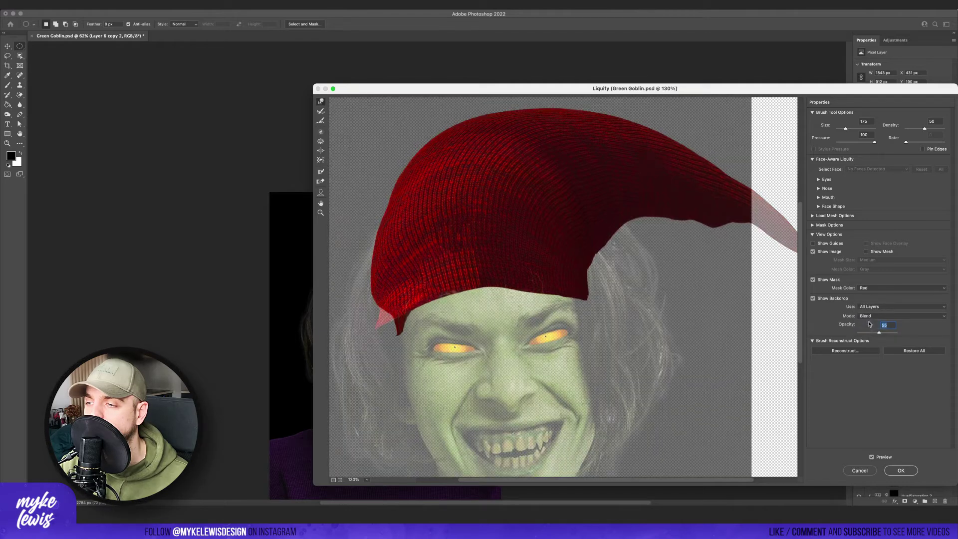
click(870, 315)
click(876, 322)
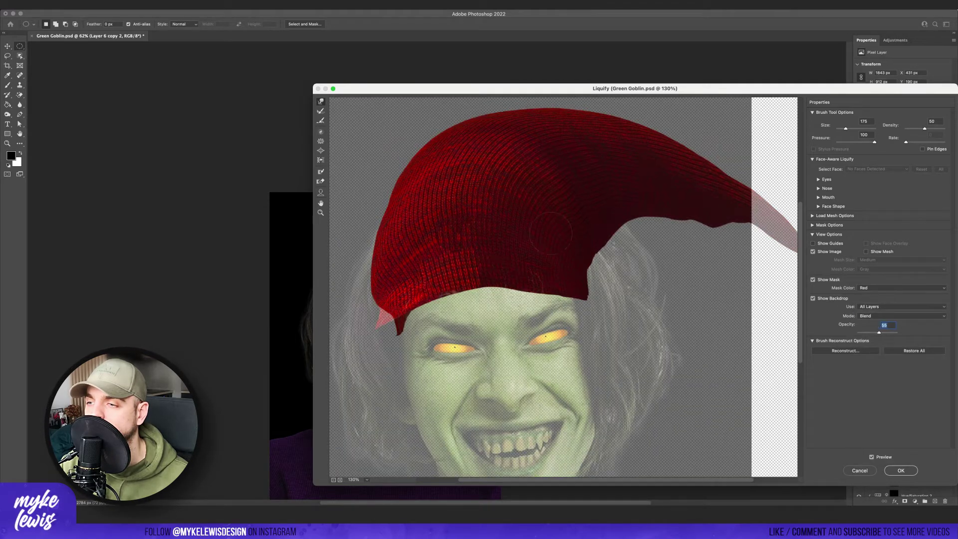
key(Return)
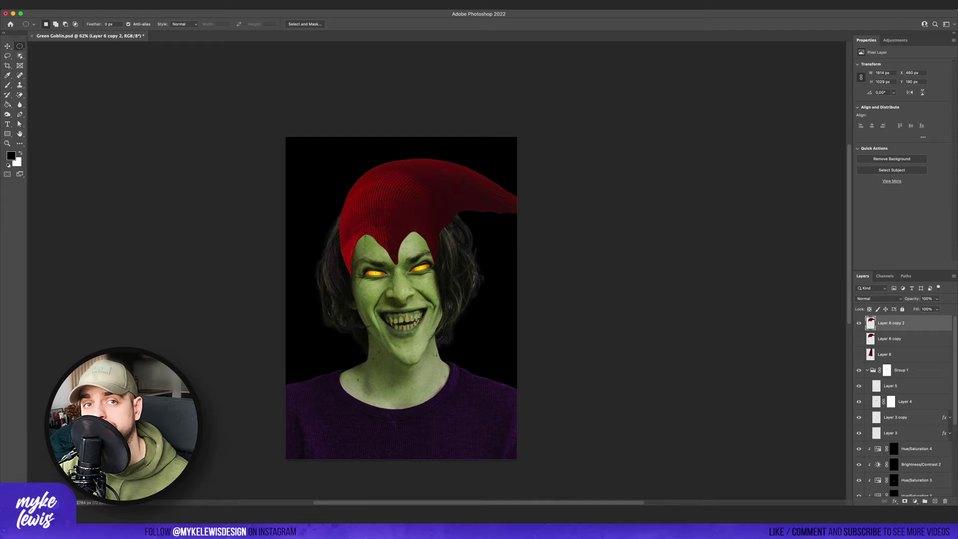
Add a Hue/Saturation adjustment clipped to the warped hat layer and shift the hat's colour to purple.
scroll(416, 317, up, 3)
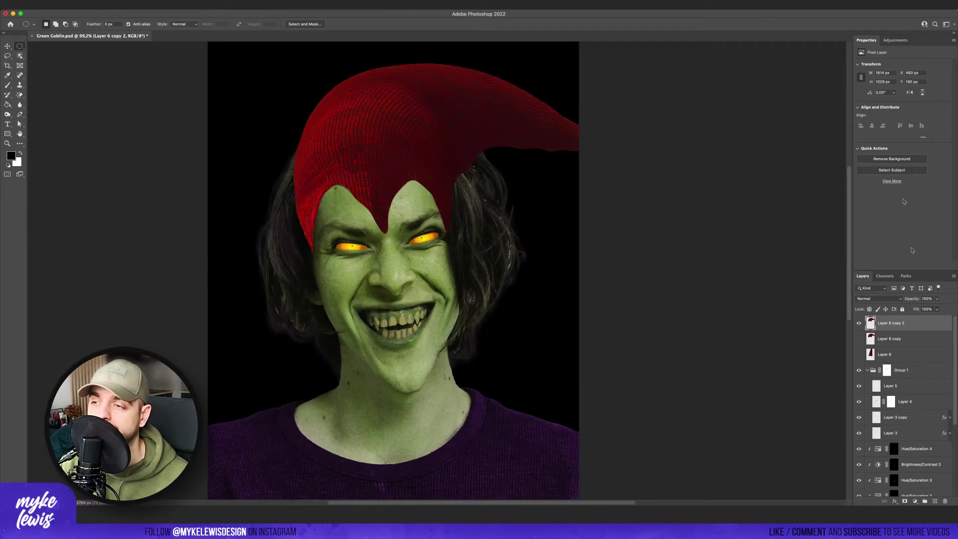
click(895, 41)
click(871, 67)
key(alt+super+g)
drag(902, 94, 886, 109)
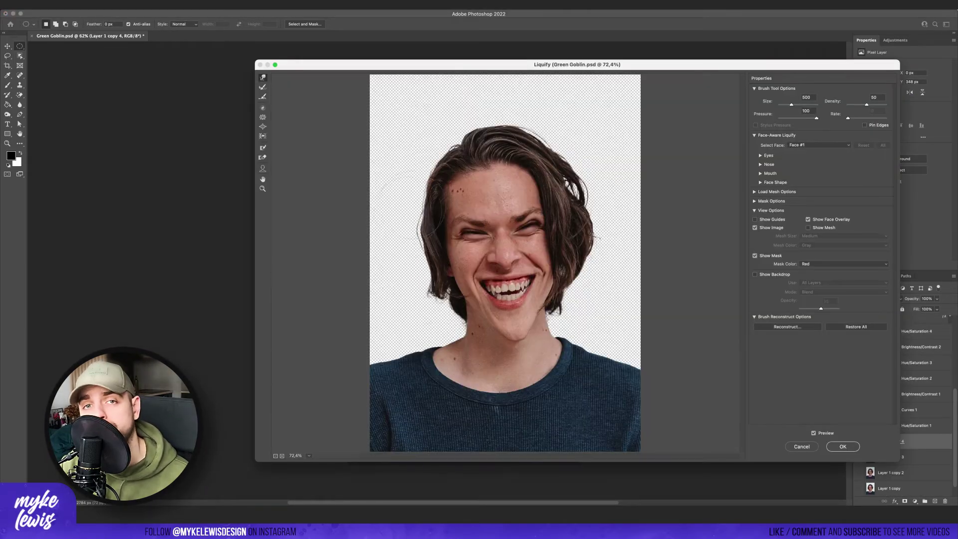
Liquify the portrait layer, pushing the hair on the right-hand side of the face inward.
drag(582, 210, 571, 212)
drag(593, 244, 580, 247)
drag(578, 180, 568, 174)
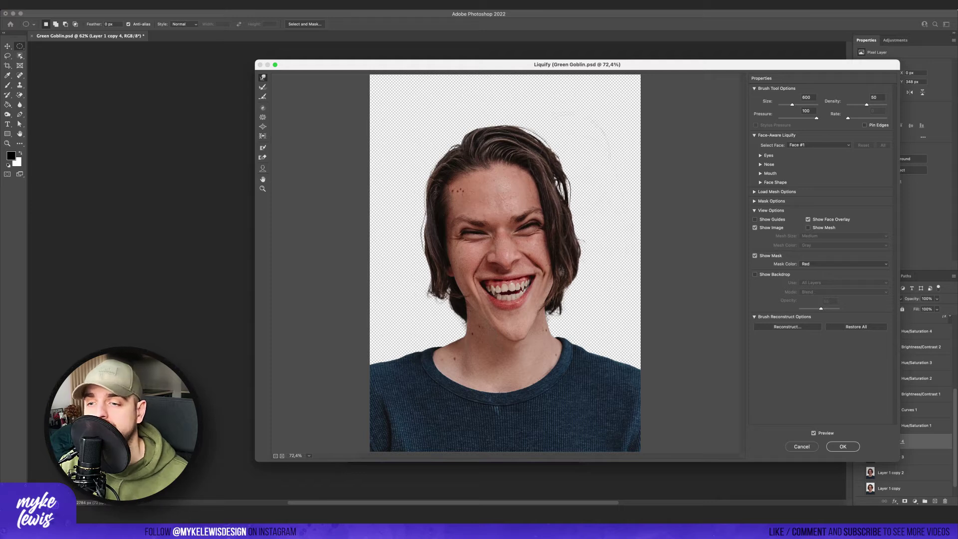
click(843, 446)
Liquify the portrait layer again, pushing the left-hand hair and the crown inward to fit beneath the hat.
click(170, 4)
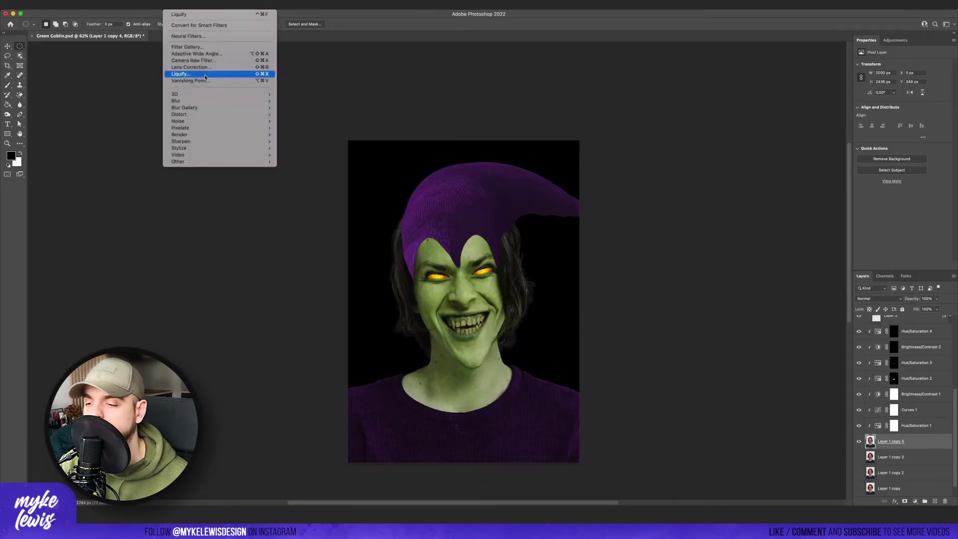
click(209, 74)
drag(425, 184, 435, 184)
key(bracketleft)
key(bracketleft)
key(bracketleft)
key(bracketleft)
key(bracketleft)
key(bracketleft)
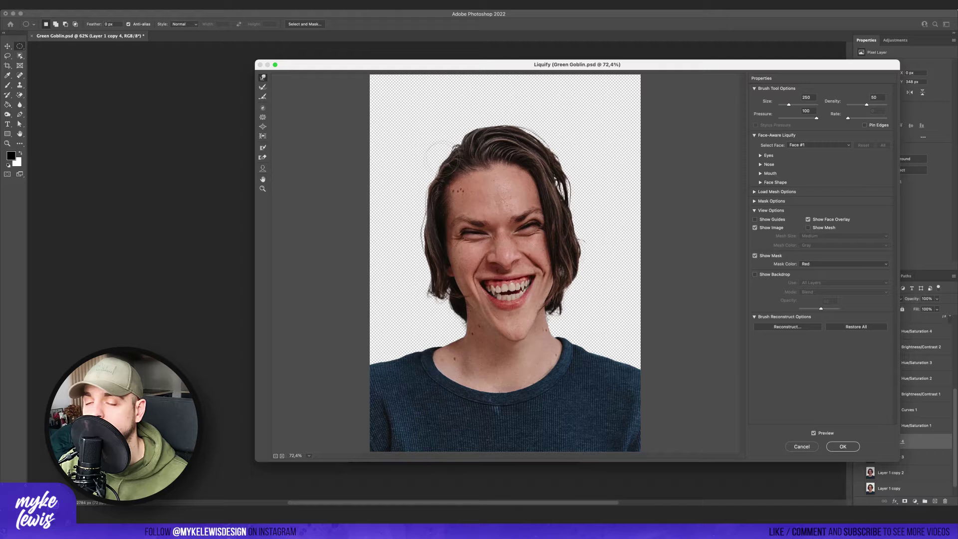
key(bracketright)
key(bracketright)
key(bracketright)
mouse_move(456, 131)
mouse_down()
mouse_move(541, 130)
mouse_move(573, 163)
mouse_move(576, 187)
mouse_up()
key(bracketleft)
key(bracketleft)
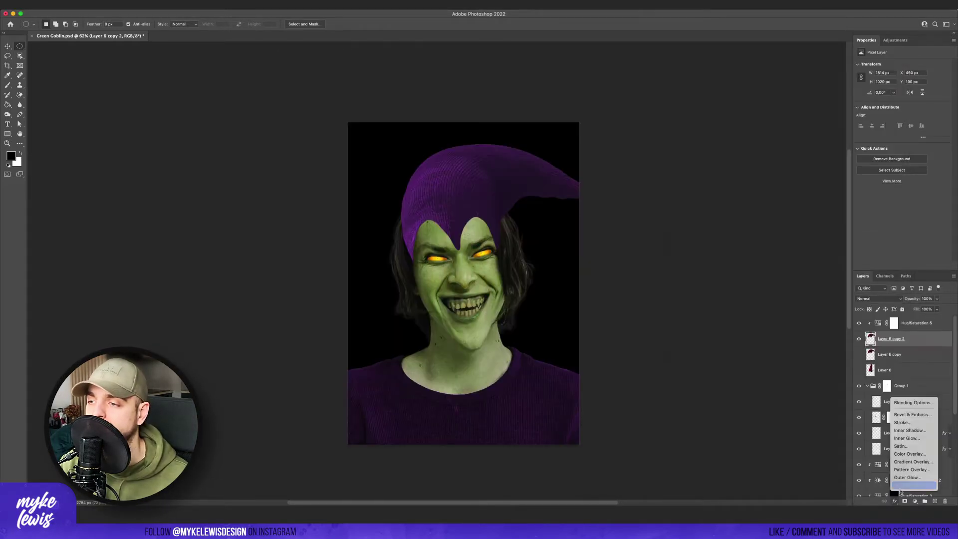
Add a black Multiply drop shadow to the hat layer with 71% opacity and a size of 57 px.
click(913, 491)
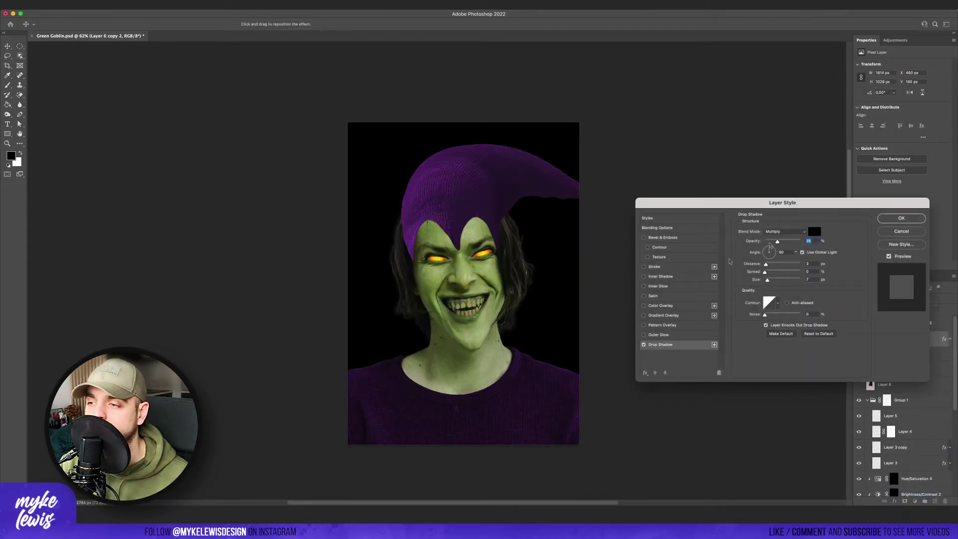
drag(787, 243, 790, 242)
drag(768, 280, 776, 280)
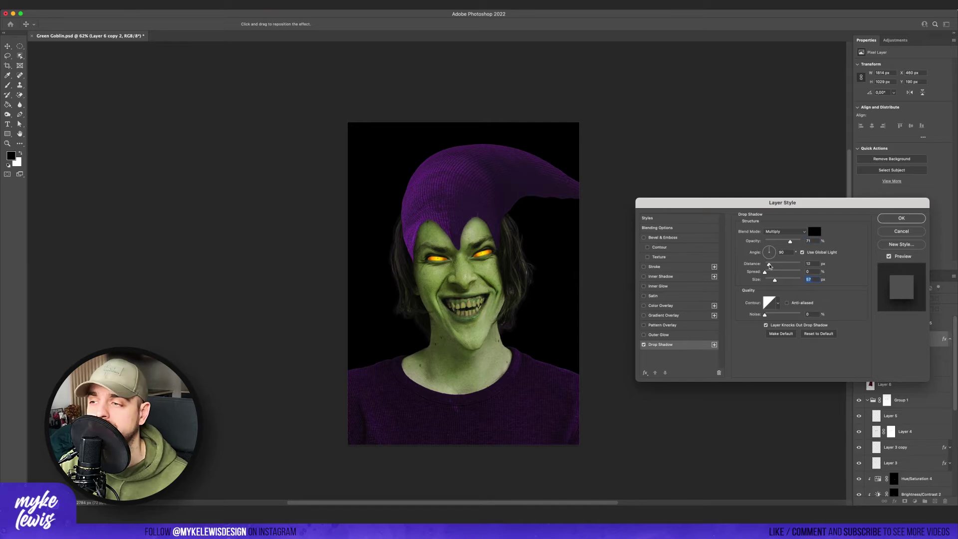
click(902, 220)
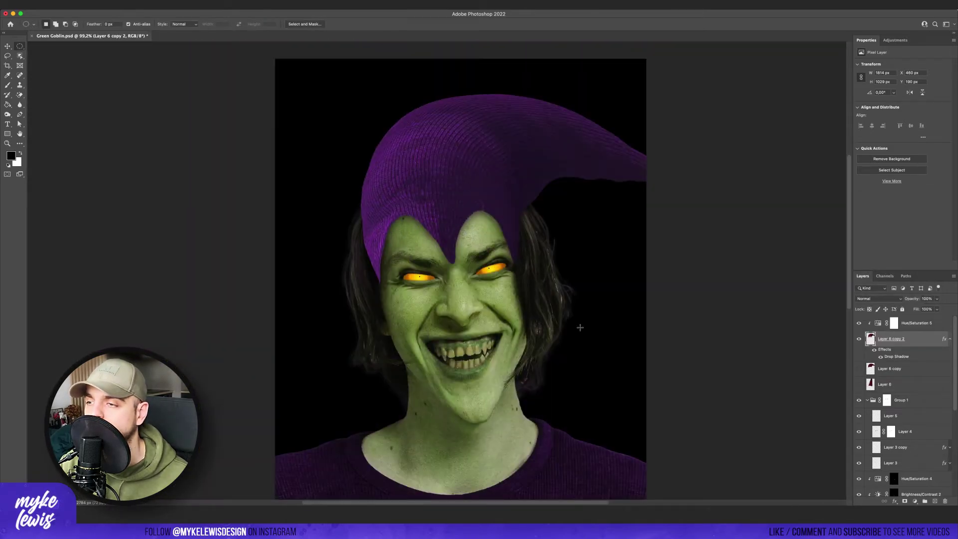
Add an Exposure adjustment above the hat's Hue/Saturation 5 layer, clipped to the hat.
scroll(579, 327, down, 3)
click(950, 339)
click(914, 323)
click(895, 40)
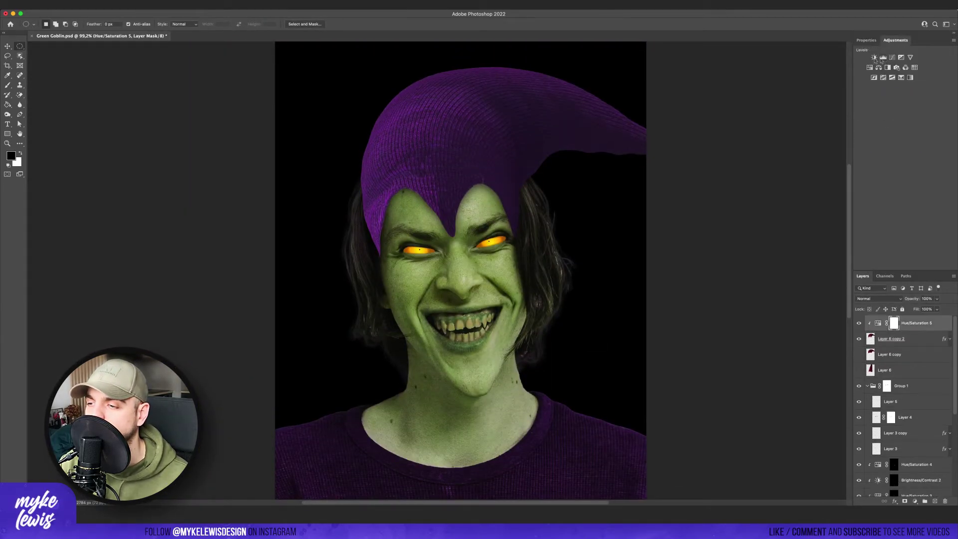
click(909, 58)
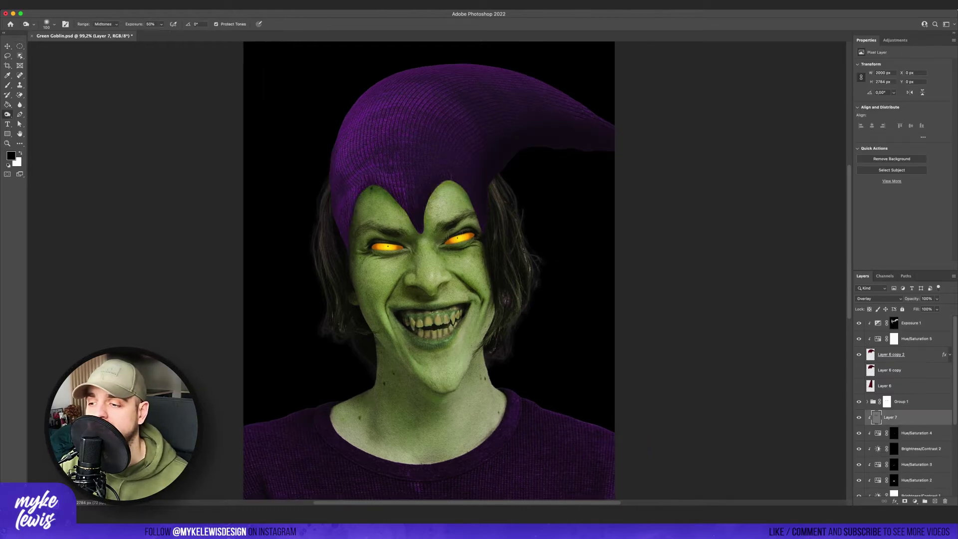
Burn shadows under the chin, across the neck and along the collar on the Overlay layer, using Midtones at 50% exposure.
key(bracketright)
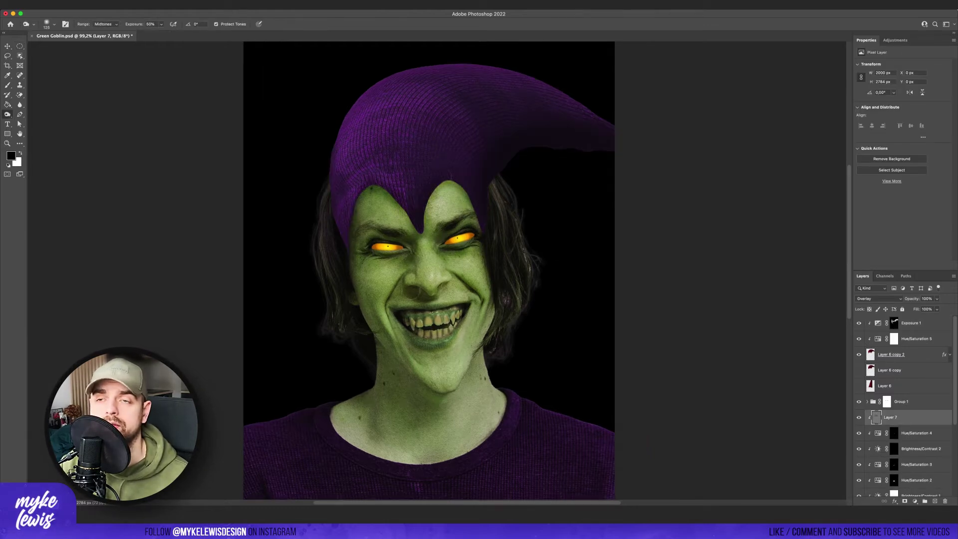
mouse_move(417, 392)
mouse_down()
mouse_move(465, 384)
mouse_move(478, 354)
mouse_up()
drag(387, 379, 447, 460)
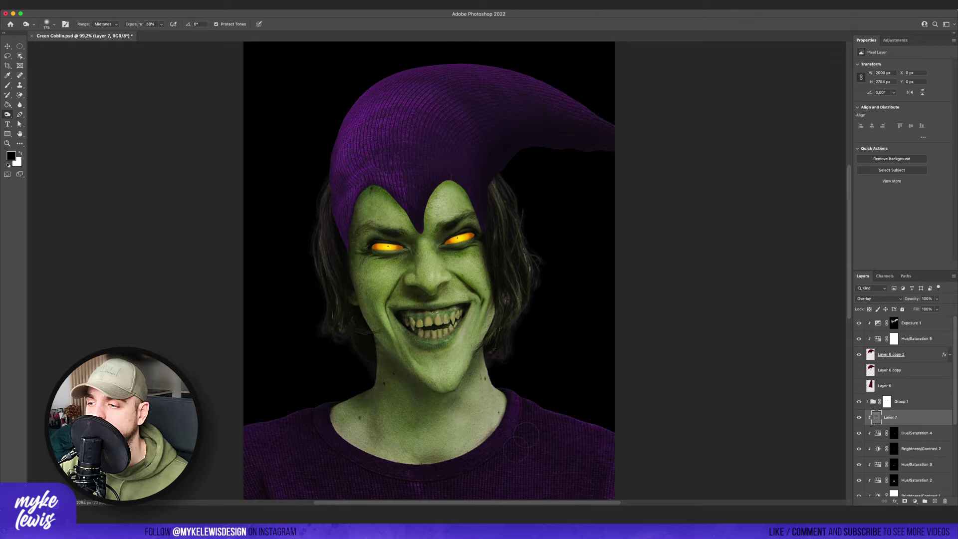
mouse_move(502, 398)
mouse_down()
mouse_move(434, 464)
mouse_move(337, 413)
mouse_up()
drag(413, 461, 501, 400)
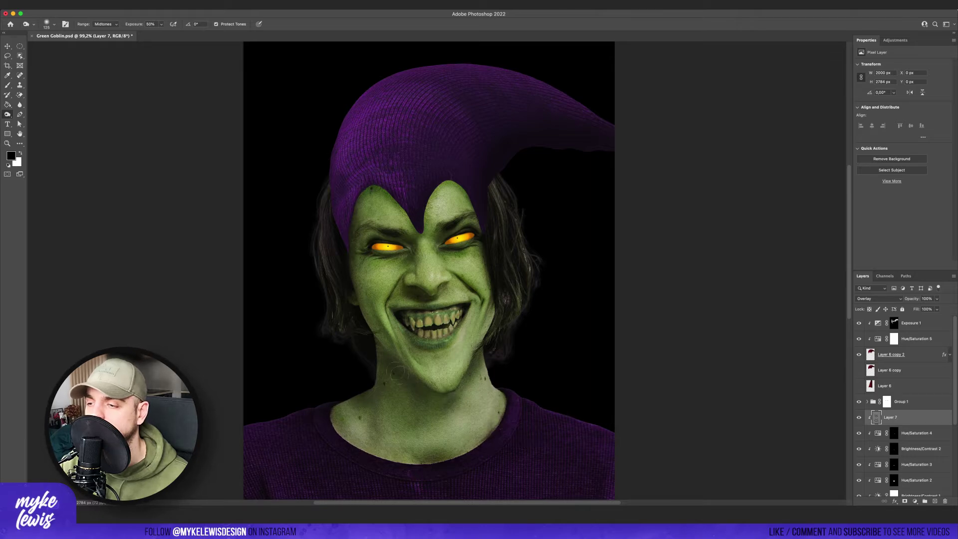
key(bracketright)
scroll(569, 384, up, 2)
scroll(540, 327, down, 6)
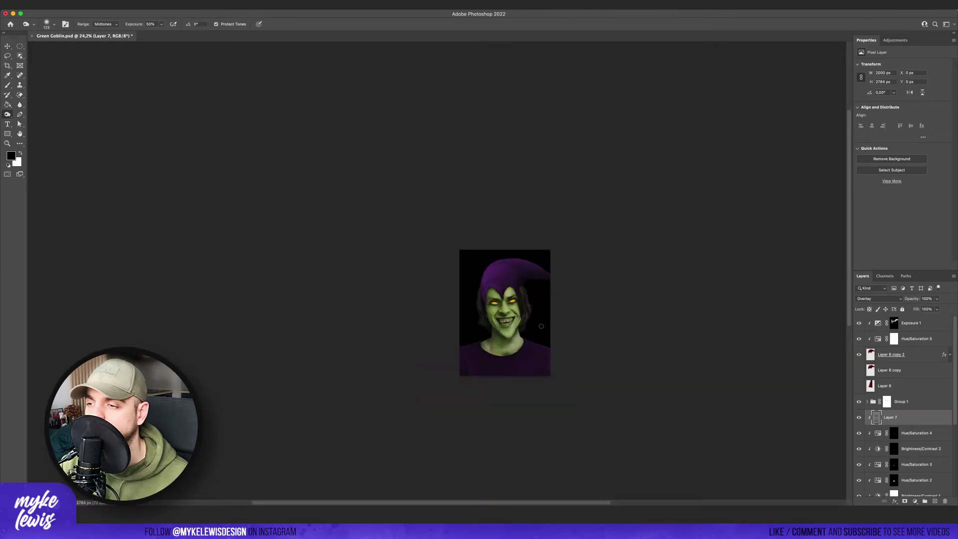
scroll(541, 326, up, 4)
scroll(485, 200, up, 2)
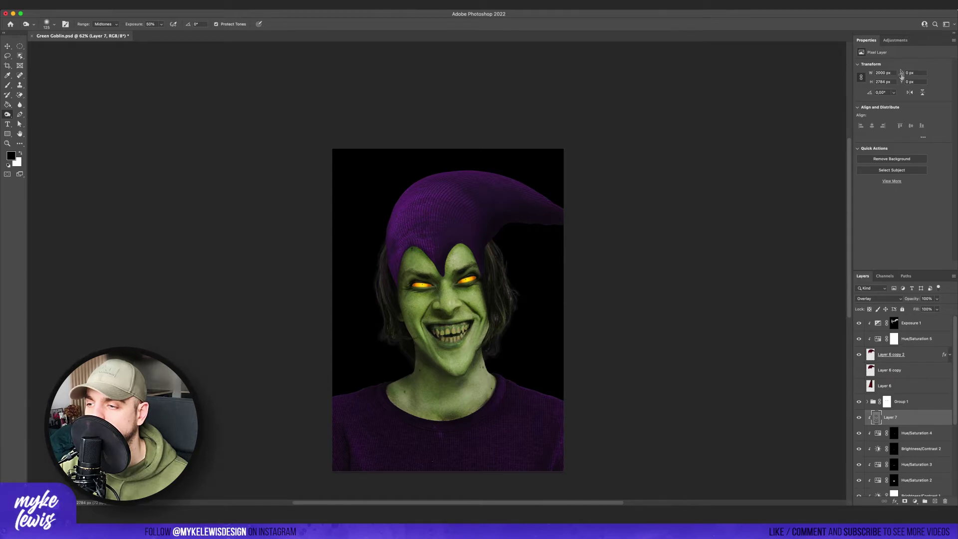
Add a clipped Hue/Saturation adjustment above the Overlay layer, lower its lightness, and fill its mask with black.
click(896, 40)
click(861, 74)
drag(902, 121, 875, 121)
click(901, 265)
click(8, 105)
key(x)
click(369, 210)
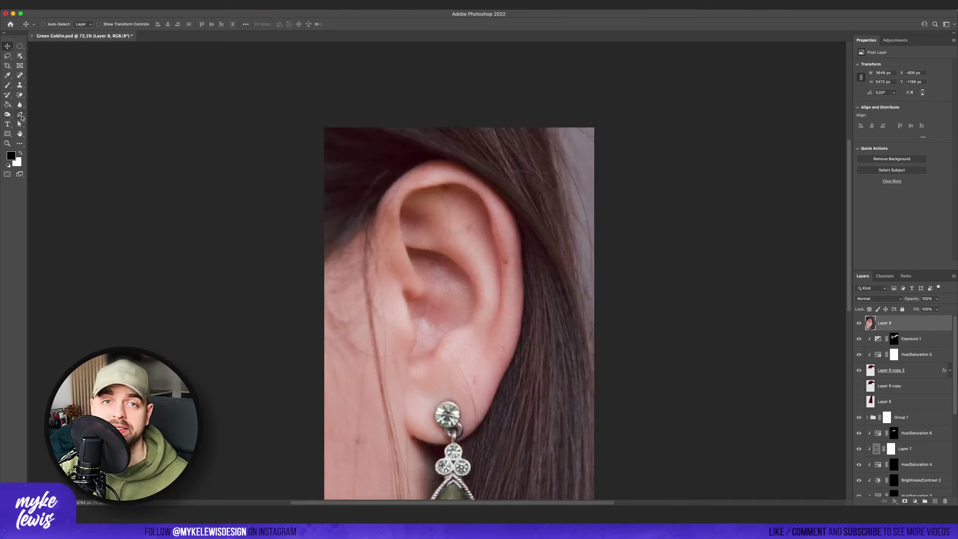
Trace a closed Pen path around the outline of the ear in the pasted ear photo.
key(p)
click(376, 210)
click(381, 195)
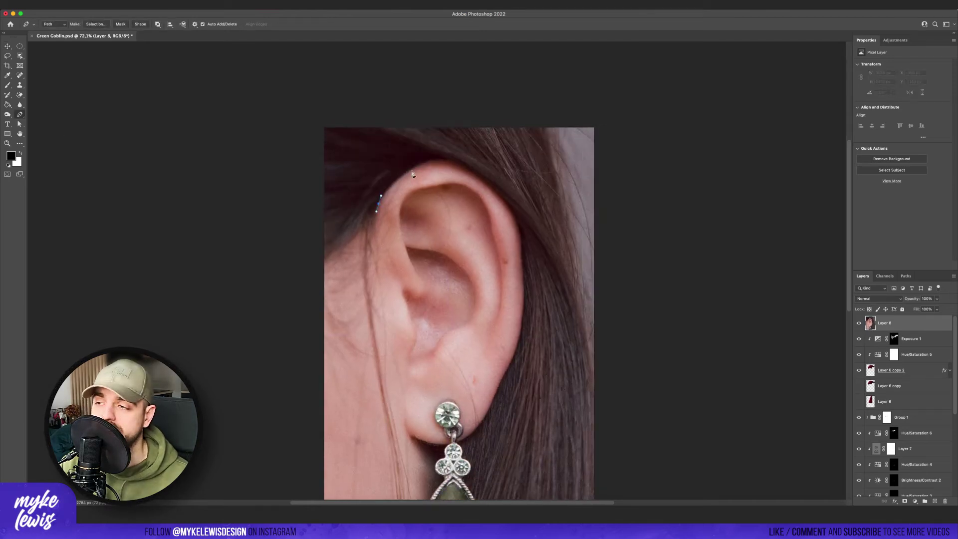
drag(414, 168, 429, 162)
drag(459, 164, 473, 172)
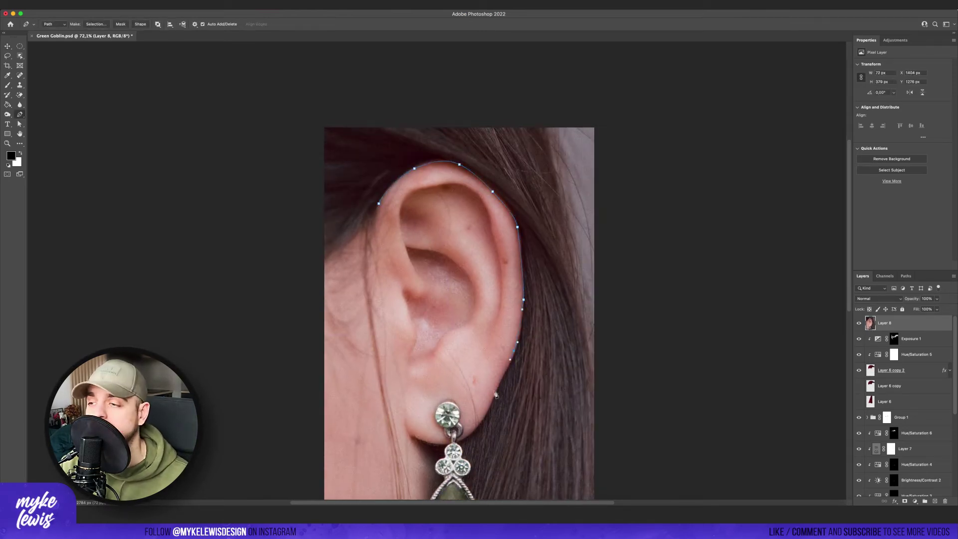
Convert the ear path to a selection, mask out the rest of the photo and apply the mask.
right_click(390, 247)
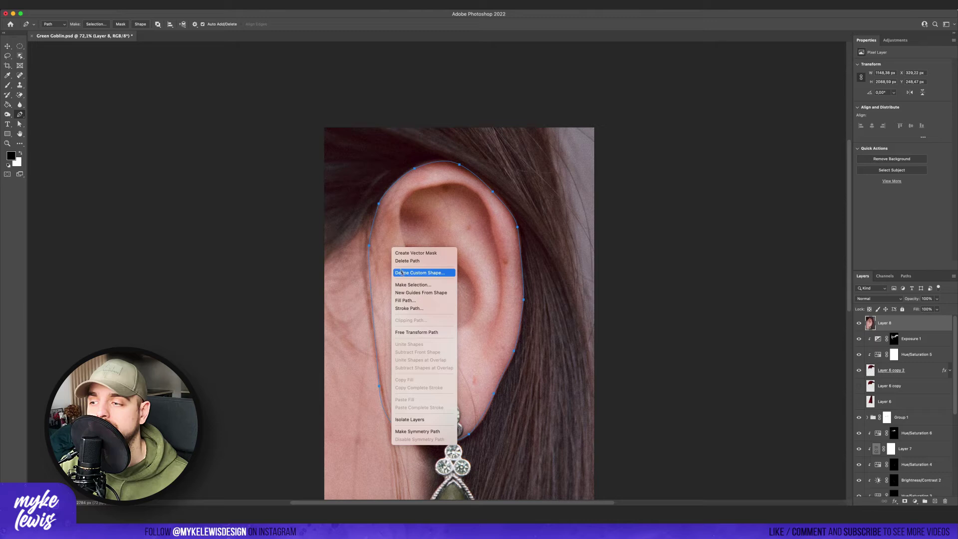
click(424, 272)
key(Return)
click(904, 501)
right_click(884, 322)
click(866, 345)
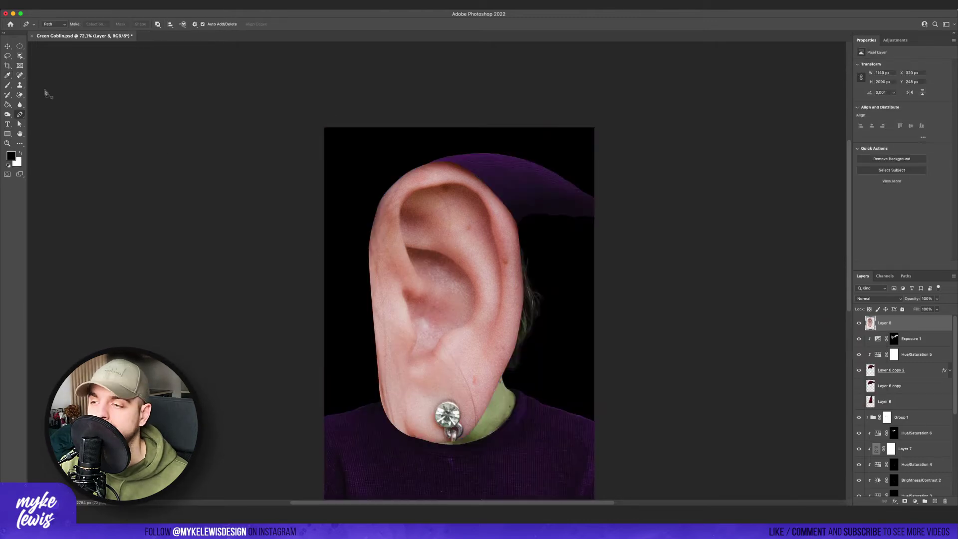
Retouch the earring off the lobe and scale the ear down beside the right-hand side of the face.
click(20, 76)
click(448, 414)
key(super+t)
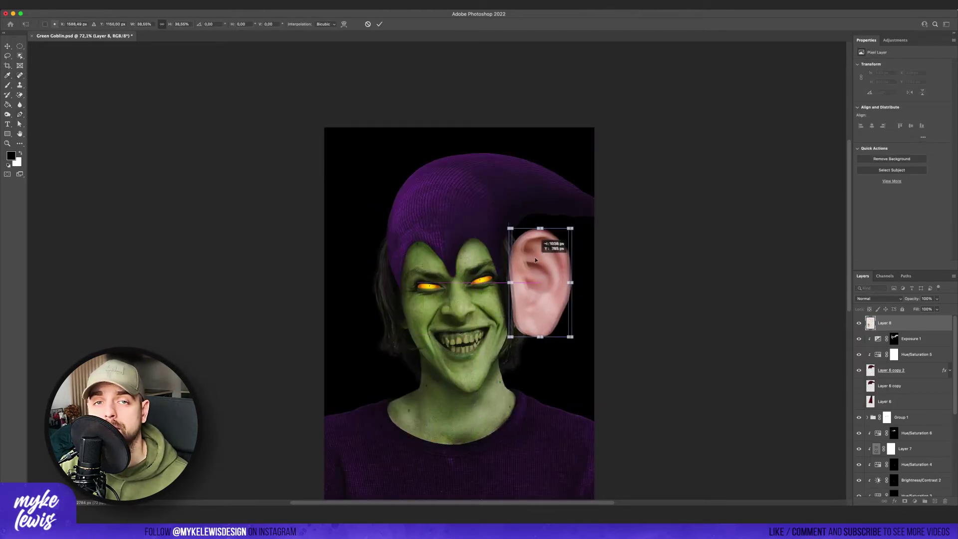
key(Return)
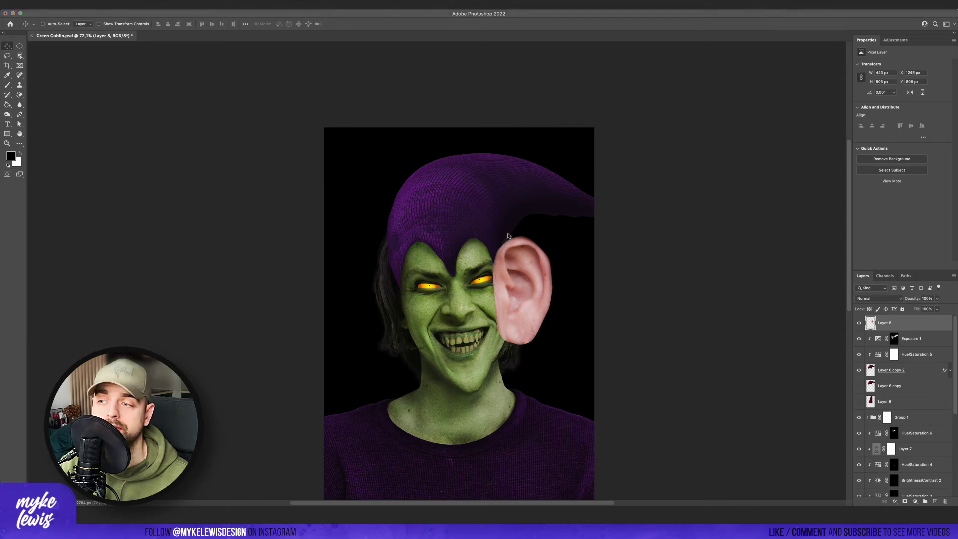
Duplicate the ear layer and Liquify the copy, pulling the top into a tall point and pushing the lobe inward.
key(ctrl+j)
click(172, 5)
click(215, 72)
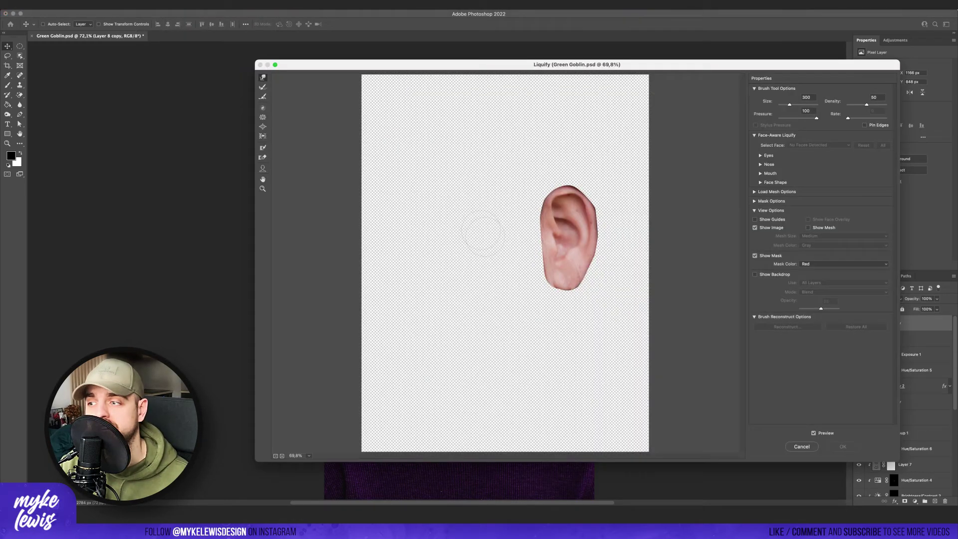
key(bracketright)
drag(566, 197, 561, 133)
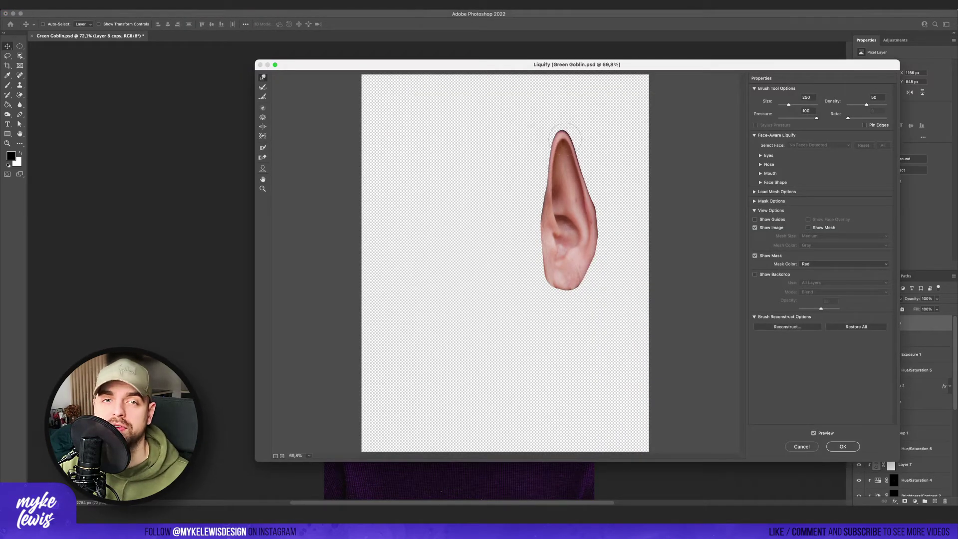
key(bracketright)
key(bracketright)
key(bracketright)
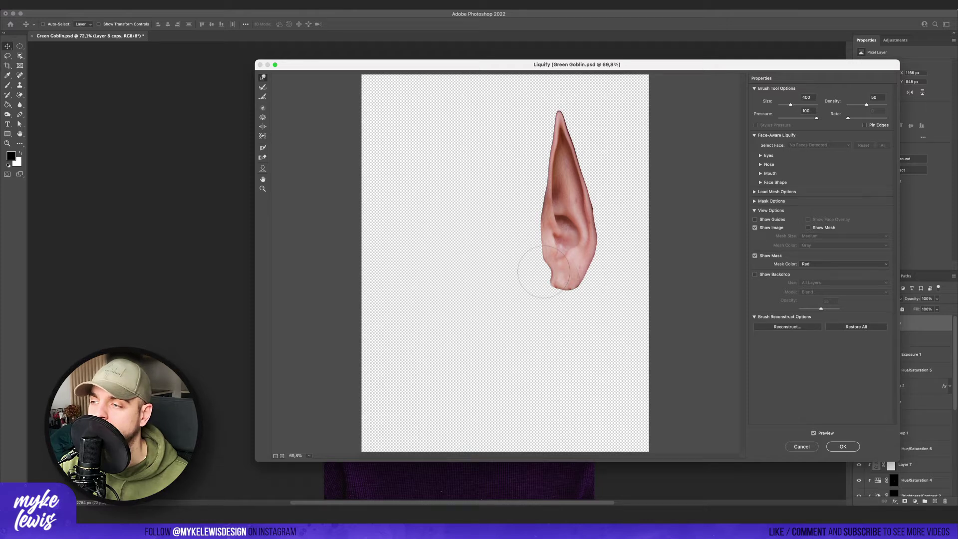
drag(536, 264, 545, 263)
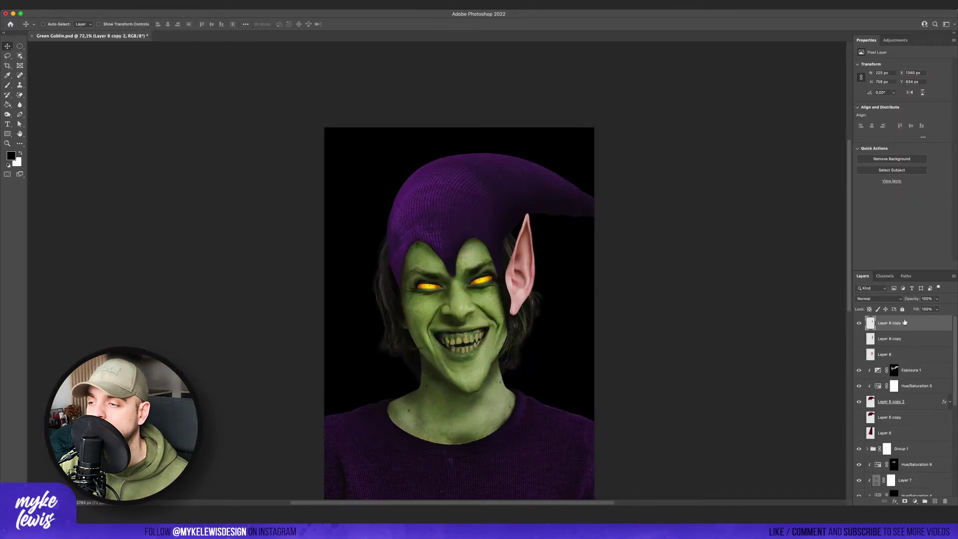
Group the pointed ear layer beneath the hat layers and clip a new Hue/Saturation adjustment to the group.
scroll(911, 371, down, 10)
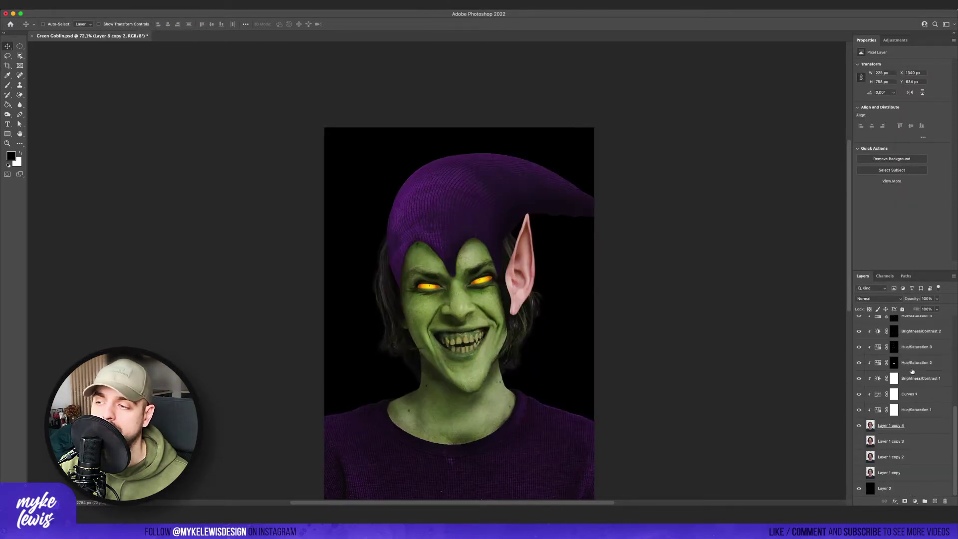
key(ctrl+g)
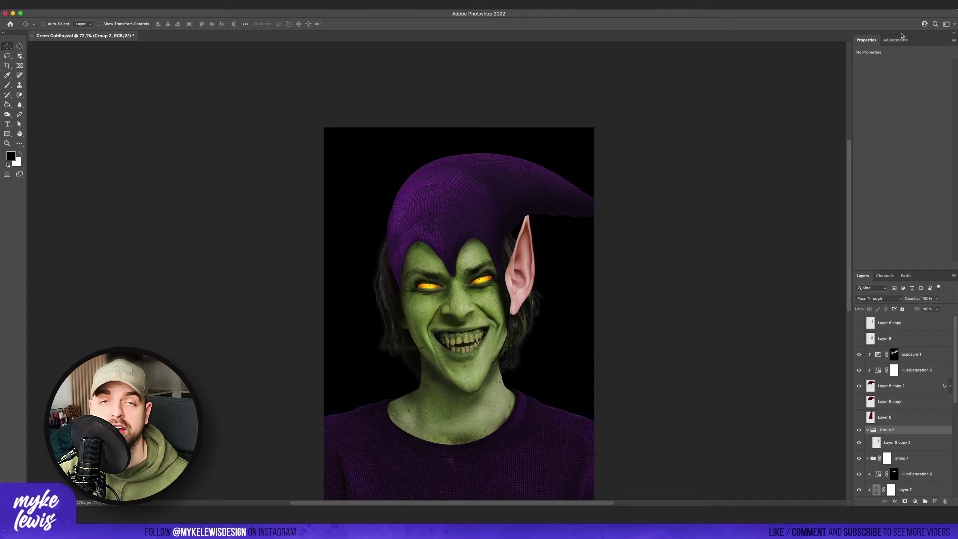
click(895, 39)
click(859, 71)
drag(917, 441, 911, 425)
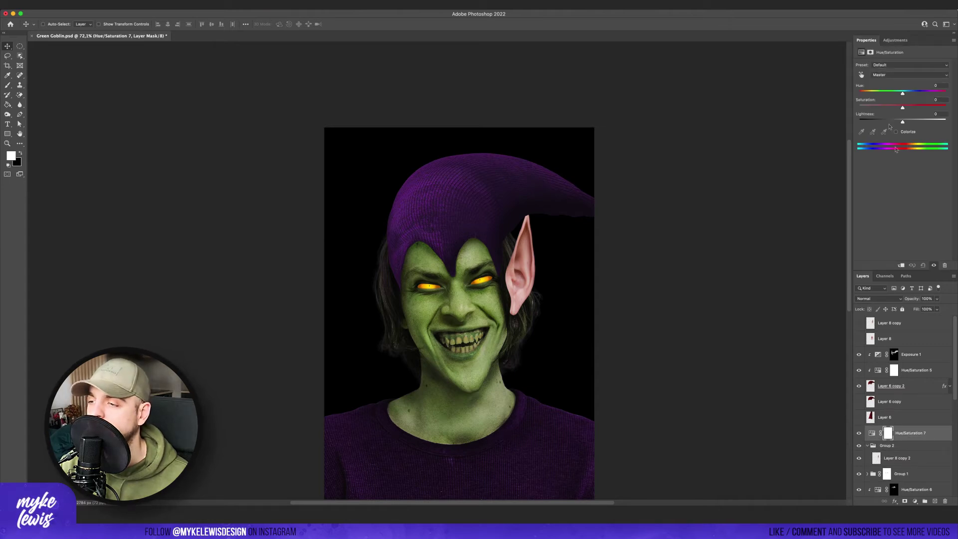
click(900, 265)
Colorize the ear green with Hue 74, Saturation 23 and Lightness -27.
drag(902, 93, 875, 107)
click(896, 132)
drag(902, 122, 890, 122)
drag(875, 107, 878, 108)
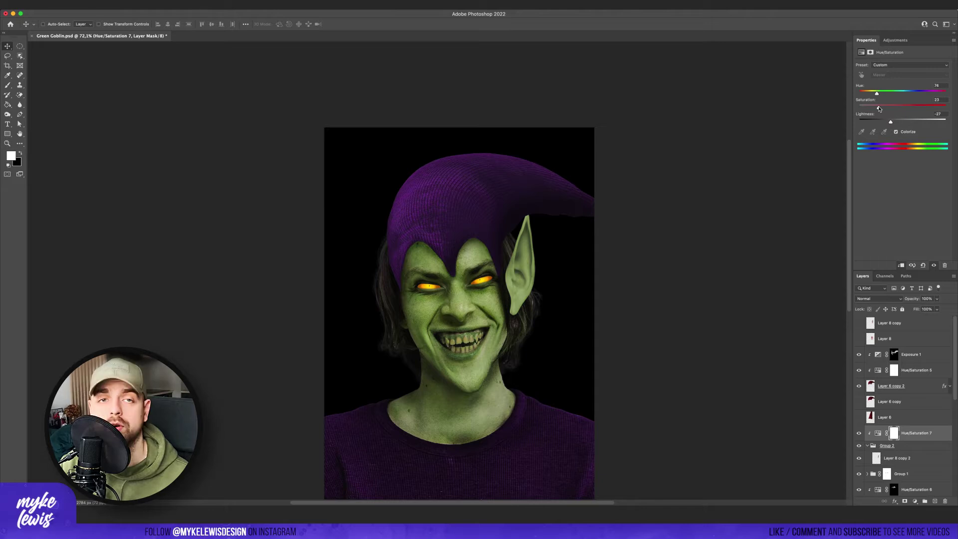
Add a Curves adjustment clipped to the ear group and pull the curve down to darken the ear.
click(895, 40)
click(880, 60)
click(901, 265)
drag(900, 129, 902, 139)
drag(924, 115, 874, 123)
scroll(606, 270, down, 3)
Add a clipped darkening Hue/Saturation adjustment above Hue/Saturation 7 and fill its mask with black.
click(918, 456)
click(895, 40)
click(873, 67)
click(893, 449)
key(g)
key(x)
click(485, 303)
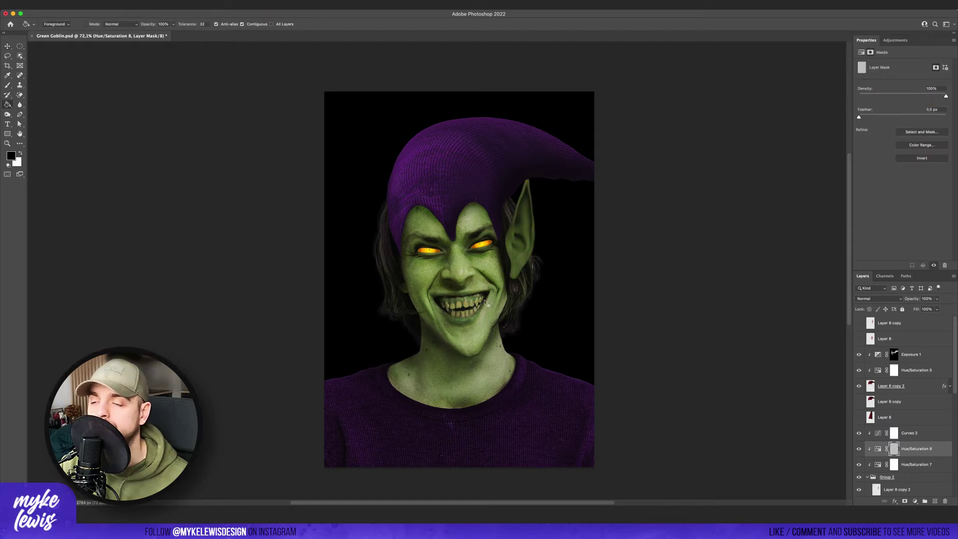
Paint white on the darkening adjustment's mask along the ear's inner edge with an enlarged soft brush.
key(b)
key(x)
key(])
key(])
key(])
drag(499, 244, 506, 291)
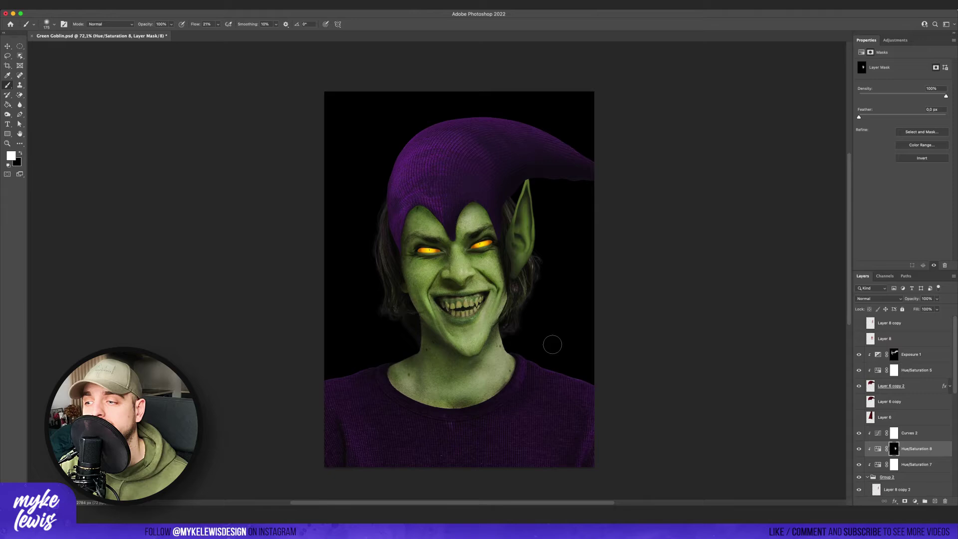
Move the ear group and its clipped adjustments above the hat layers.
click(867, 477)
click(896, 479)
shift+click(916, 433)
drag(916, 433, 916, 346)
key(v)
scroll(760, 401, up, 1)
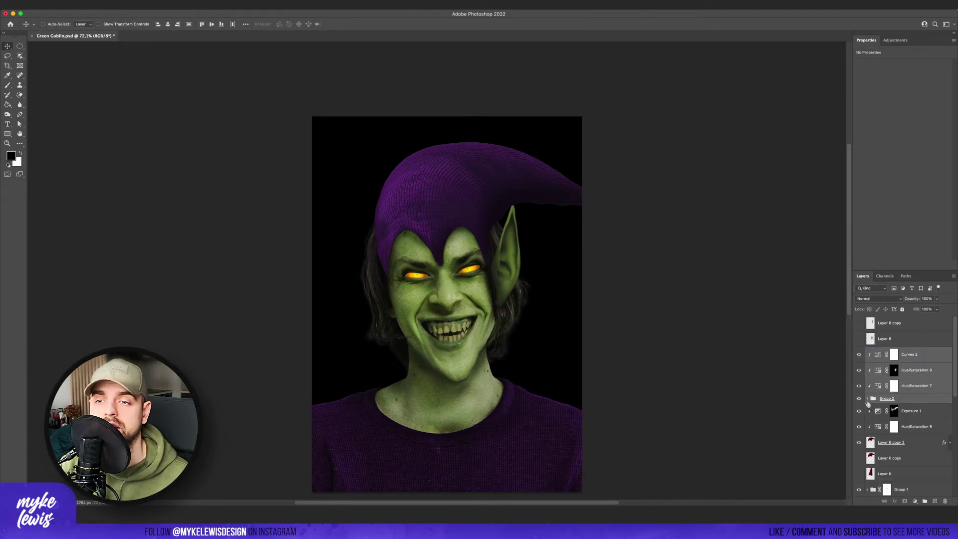
Duplicate the ear, flip the copy horizontally, and scale and rotate it onto the opposite side of the head.
key(super+j)
drag(520, 266, 561, 277)
click(71, 5)
mouse_move(90, 170)
click(214, 301)
key(super+t)
drag(607, 255, 578, 196)
drag(551, 218, 585, 210)
drag(487, 241, 487, 244)
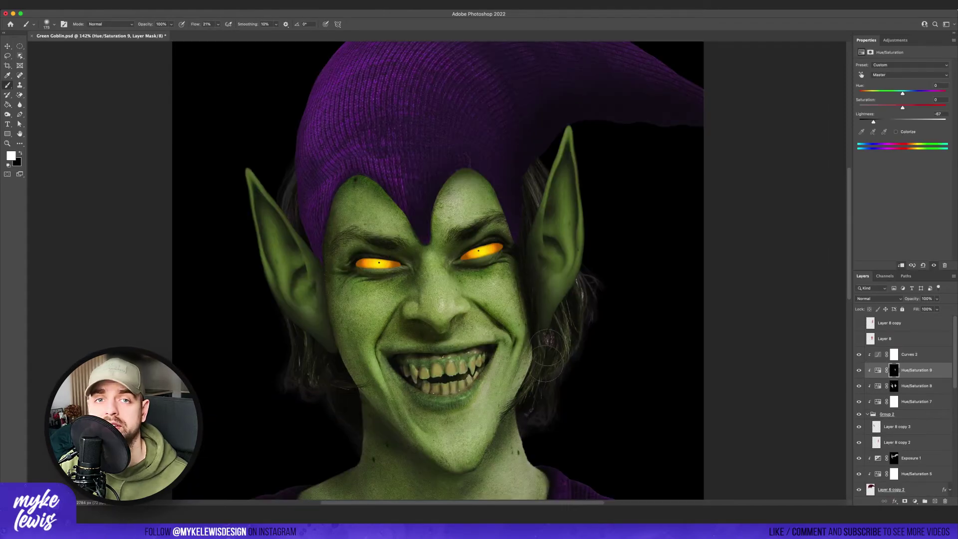
Try to reshape the hat layer by warping its crown.
scroll(546, 354, down, 5)
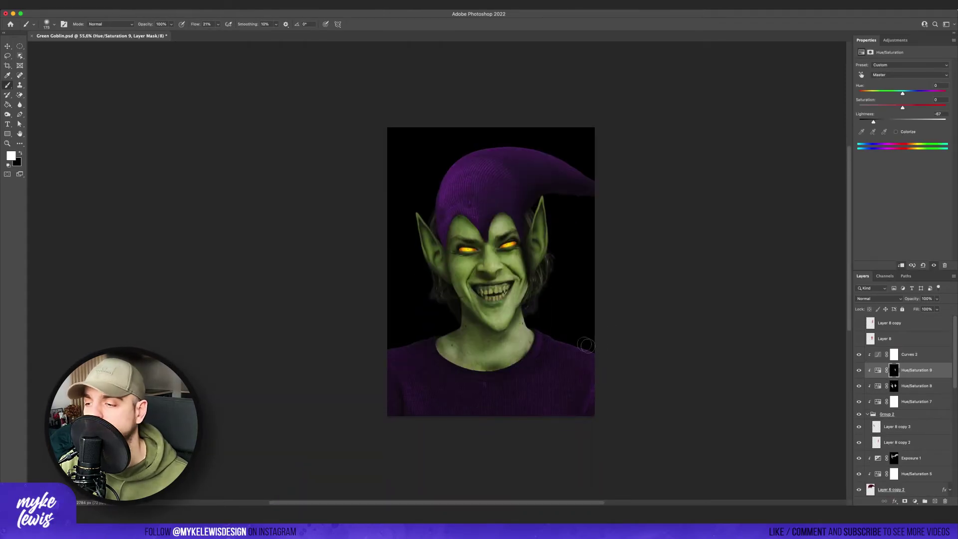
scroll(586, 345, up, 3)
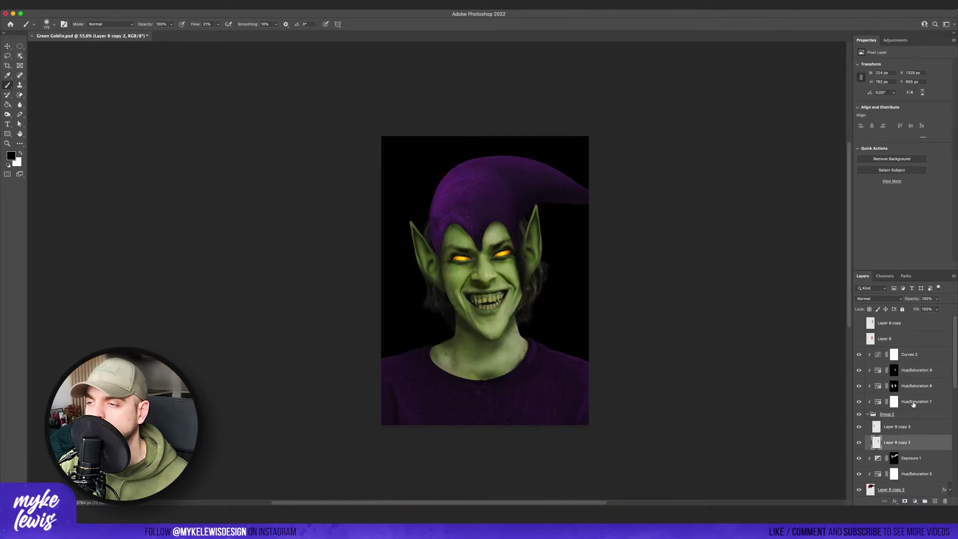
scroll(907, 439, down, 2)
click(900, 477)
key(super+t)
click(344, 24)
mouse_move(473, 159)
mouse_down()
mouse_move(477, 172)
mouse_move(451, 175)
mouse_up()
key(Return)
key(super+z)
Warp the hat layer so that its pointed tail curves downward at the canvas edge.
key(super+t)
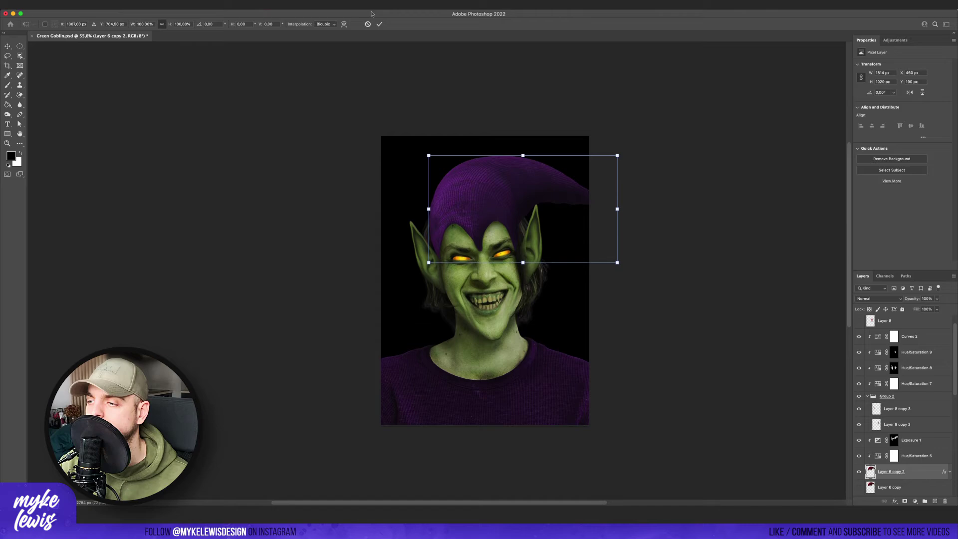
click(344, 24)
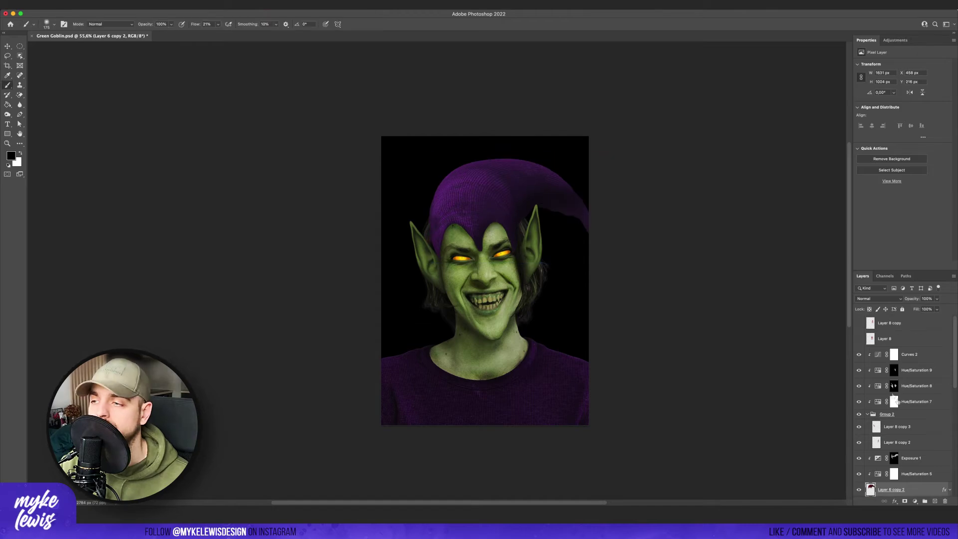
scroll(887, 388, down, 2)
scroll(881, 401, up, 2)
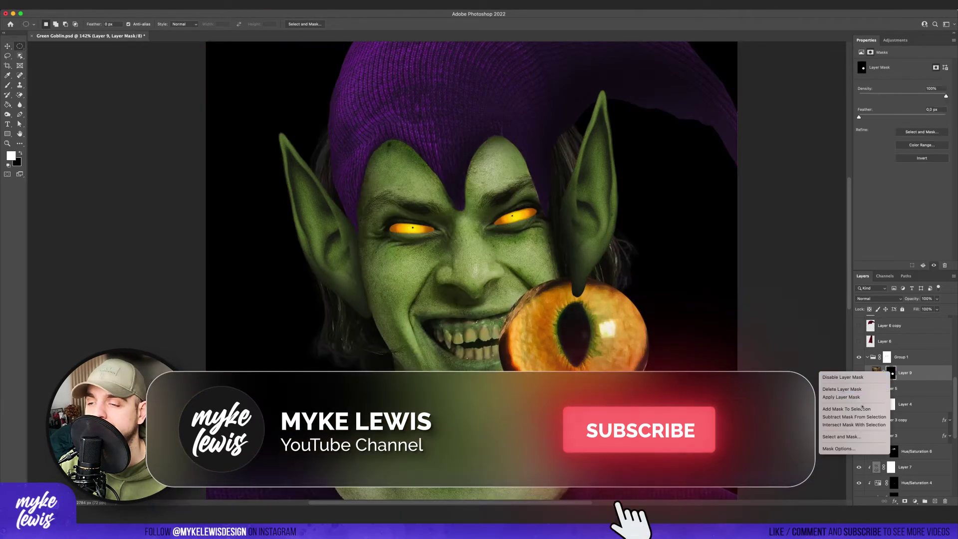
Move the slit-pupil iris cut-out over the right-hand eye and scale it down to fit inside the eye.
drag(619, 414, 604, 243)
key(super+t)
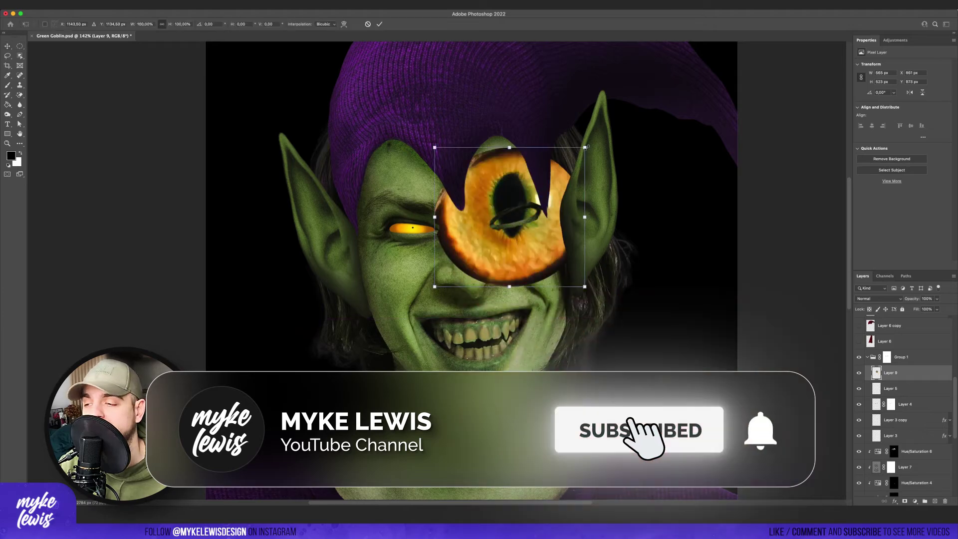
drag(584, 145, 456, 265)
drag(446, 275, 517, 220)
drag(517, 220, 520, 216)
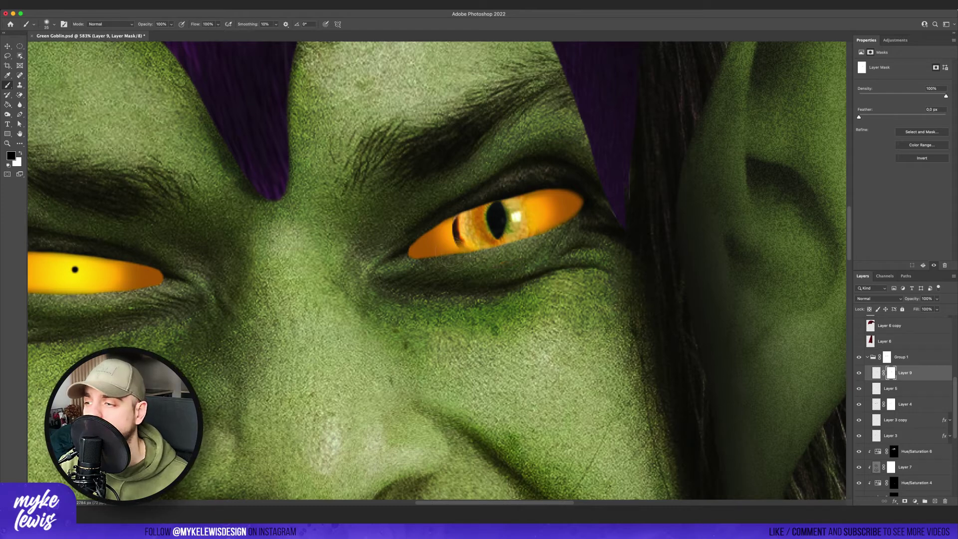
Duplicate the masked slit-pupil iris and place the copy in the left-hand eye.
key(ctrl+0)
scroll(590, 291, down, 3)
key(v)
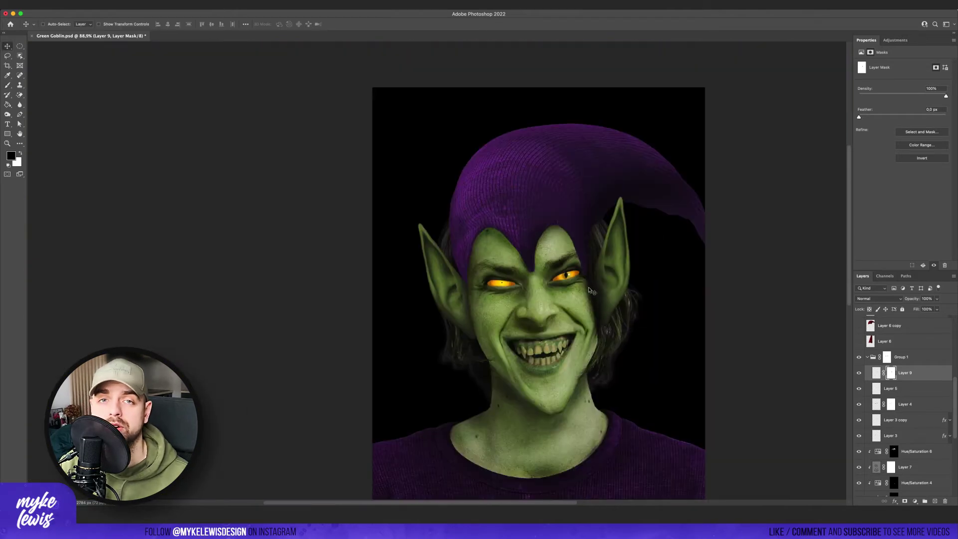
key(b)
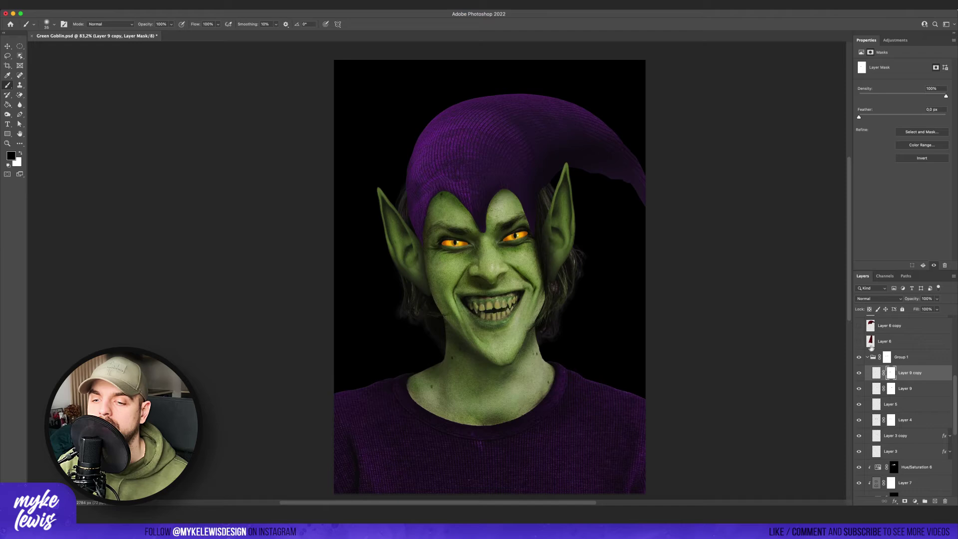
Paste the wrinkled elderly portrait as a clipped layer above Layer 7 and scale it to about 34% over the face.
click(917, 366)
key(ctrl+v)
key(v)
drag(417, 269, 523, 268)
key(ctrl+t)
scroll(522, 269, down, 10)
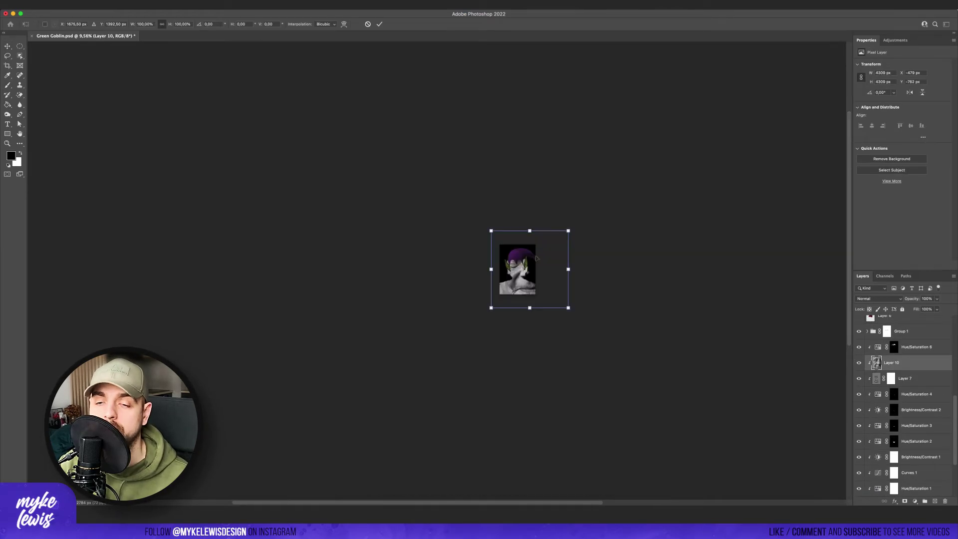
scroll(536, 255, up, 4)
drag(621, 193, 576, 242)
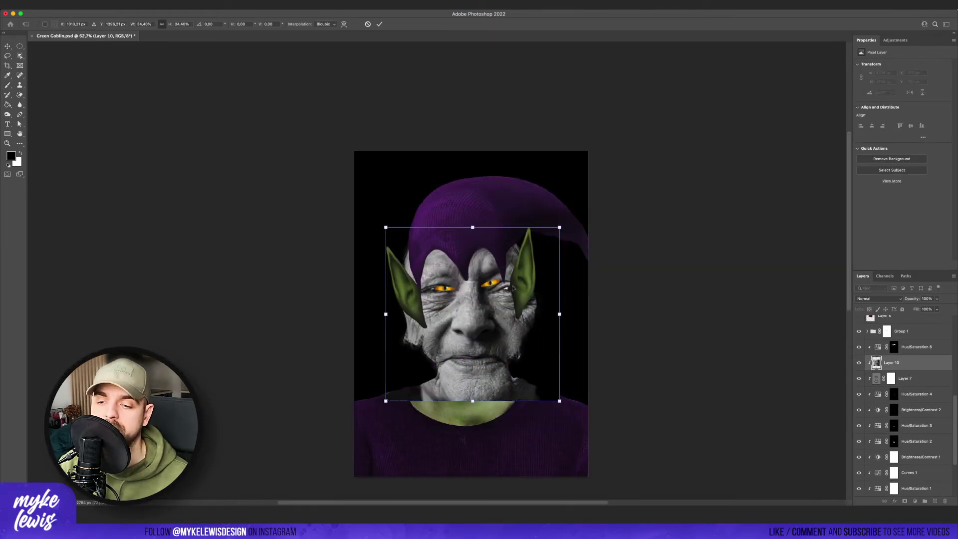
key(Return)
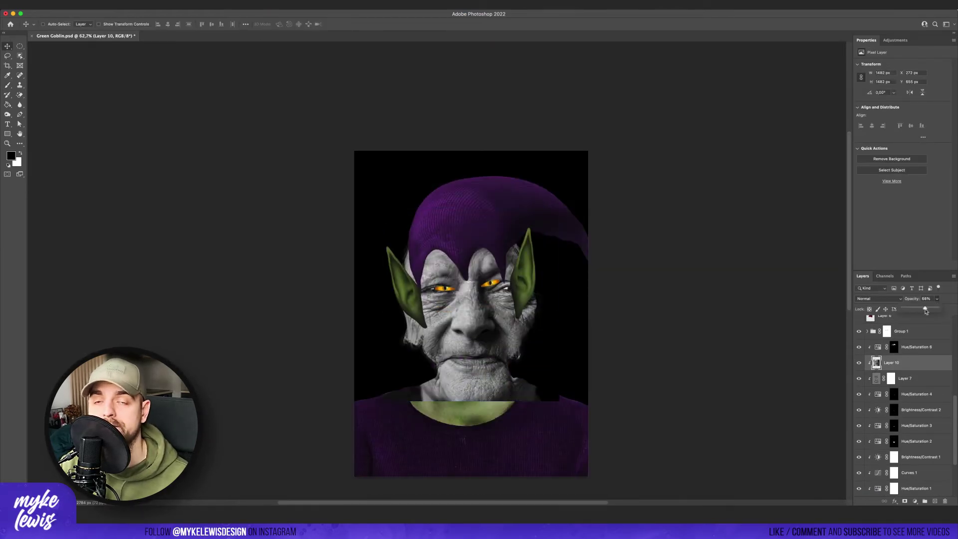
Lower the wrinkled portrait's opacity to 37%, then scale, rotate and position it to match the goblin's facial features.
key(ctrl+1)
drag(487, 307, 500, 297)
key(super+t)
drag(608, 164, 540, 231)
drag(449, 334, 472, 290)
mouse_move(564, 186)
mouse_down()
mouse_move(545, 205)
mouse_move(546, 187)
mouse_up()
mouse_move(459, 299)
mouse_down()
mouse_move(469, 302)
mouse_move(462, 294)
mouse_up()
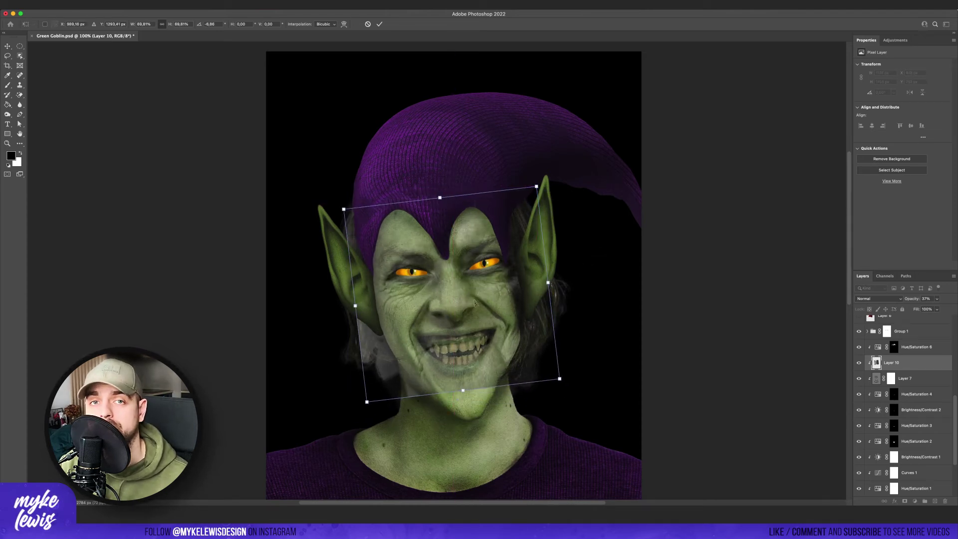
mouse_move(463, 391)
mouse_down()
mouse_move(467, 407)
mouse_move(475, 378)
mouse_up()
key(Return)
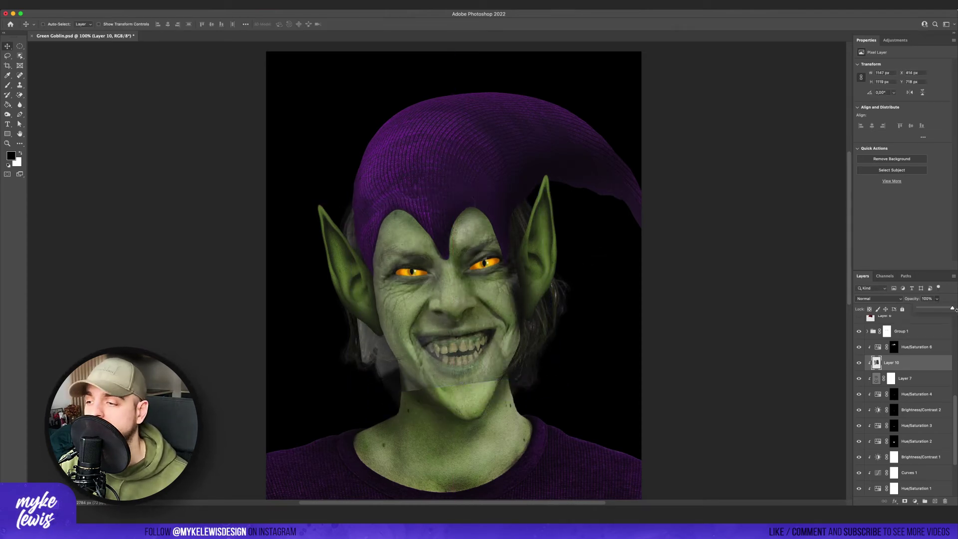
Set the wrinkled portrait layer to Overlay at 100% opacity and add a layer mask to it.
click(887, 300)
click(877, 313)
key(shift+plus)
key(shift+plus)
key(shift+plus)
key(shift+plus)
key(shift+plus)
key(shift+plus)
key(shift+plus)
key(shift+plus)
key(shift+plus)
key(shift+plus)
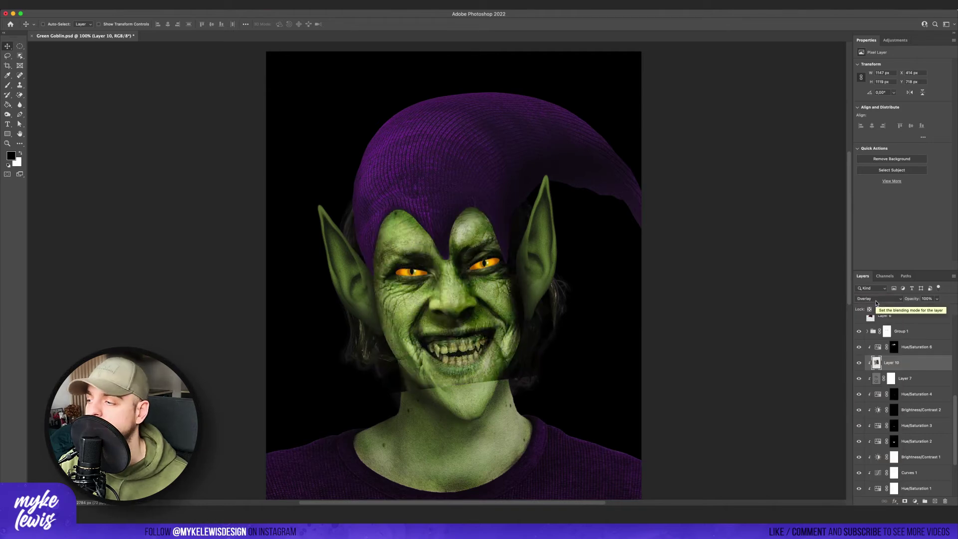
alt+click(905, 501)
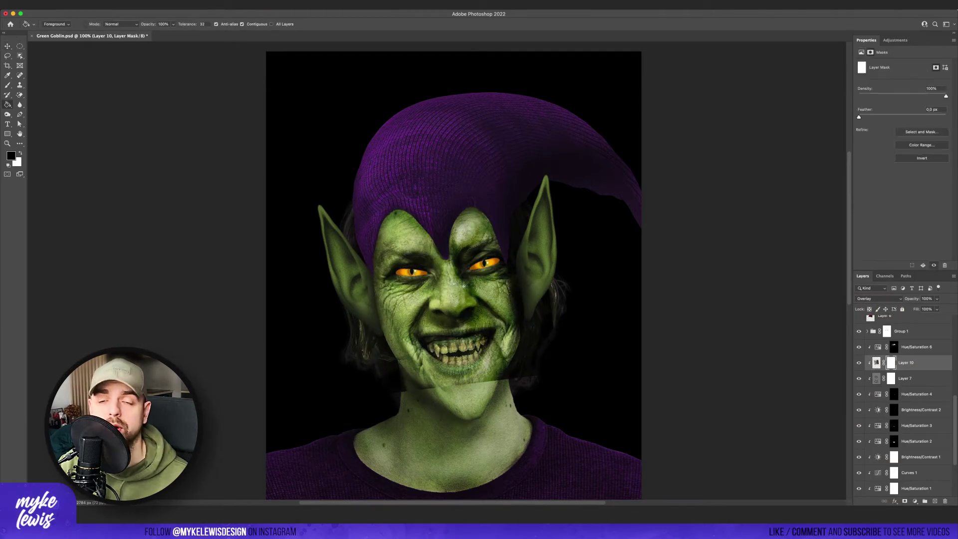
Fill the Layer 10 mask with black and paint the wrinkles back in white around the eyes, cheeks, mouth and forehead.
key(b)
key(x)
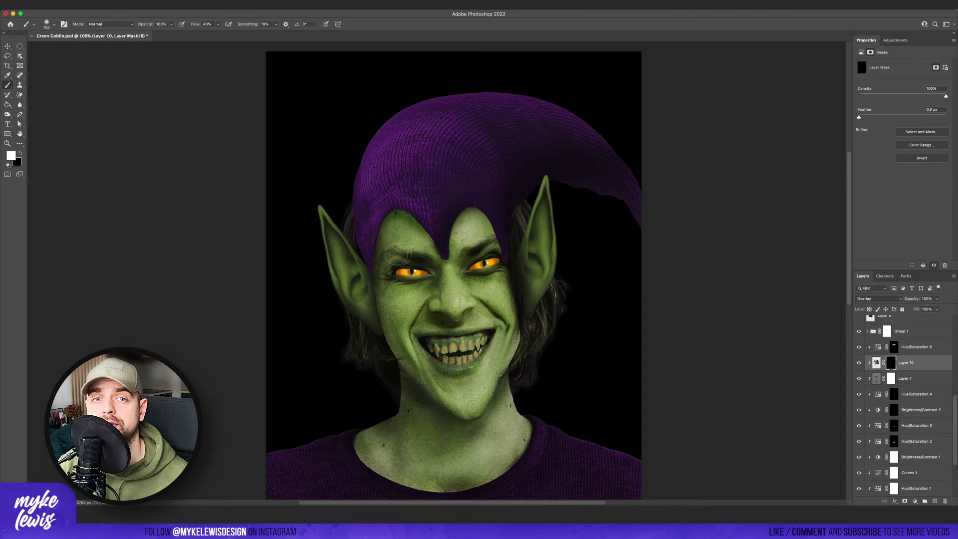
mouse_move(399, 254)
mouse_down()
mouse_move(428, 287)
mouse_move(514, 285)
mouse_move(530, 311)
mouse_up()
key(bracketright)
key(bracketright)
key(bracketright)
key(bracketright)
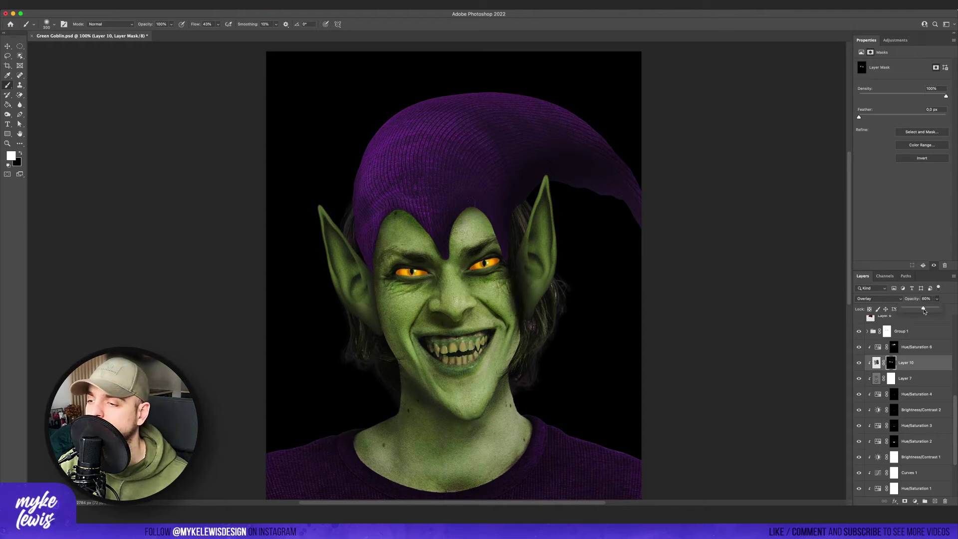
drag(439, 322, 503, 349)
mouse_move(491, 234)
mouse_down()
mouse_move(442, 250)
mouse_move(384, 224)
mouse_up()
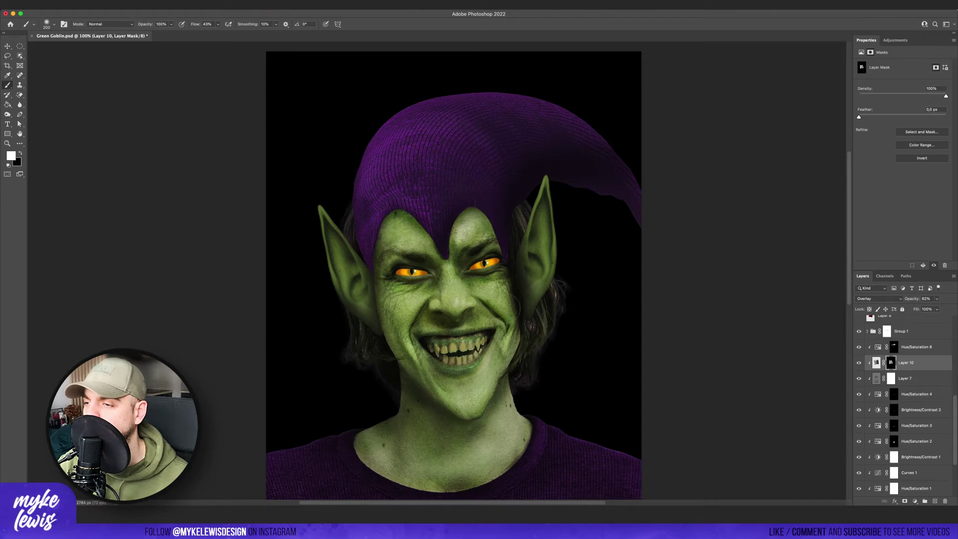
Invert the Hue/Saturation 10 mask and paint the darkening onto the hat behind the right-hand ear.
scroll(551, 342, down, 3)
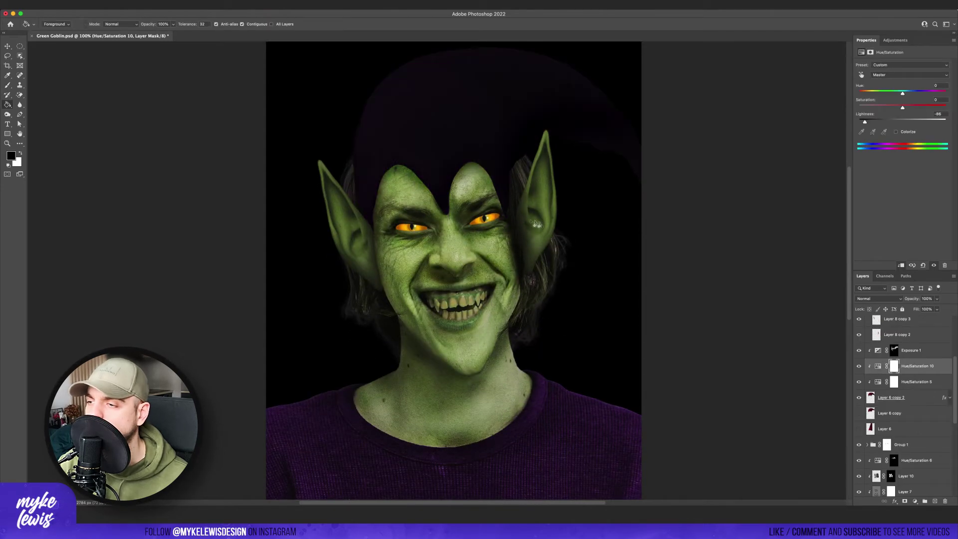
key(ctrl+i)
scroll(522, 224, up, 5)
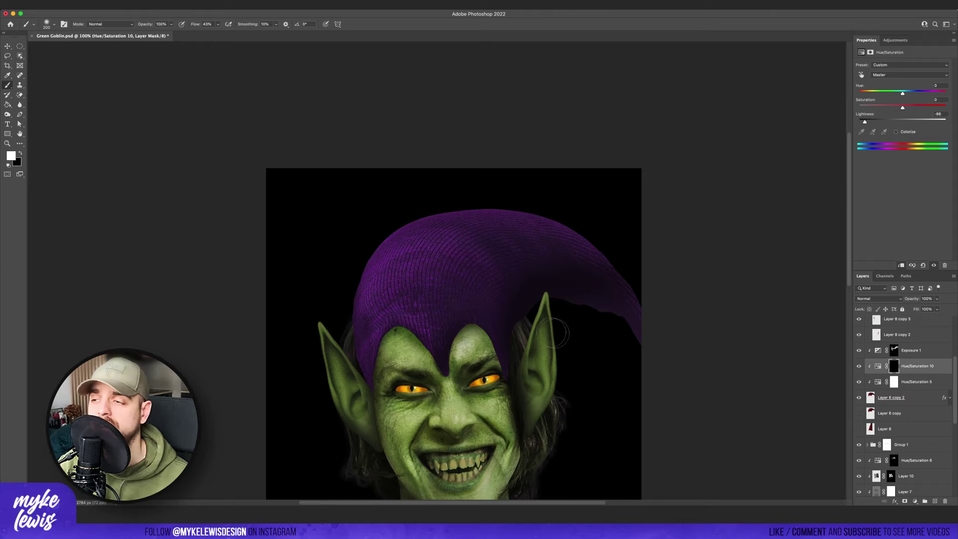
mouse_move(553, 331)
mouse_down()
mouse_move(540, 309)
mouse_move(525, 337)
mouse_move(634, 342)
mouse_move(582, 322)
mouse_move(612, 315)
mouse_move(563, 306)
mouse_up()
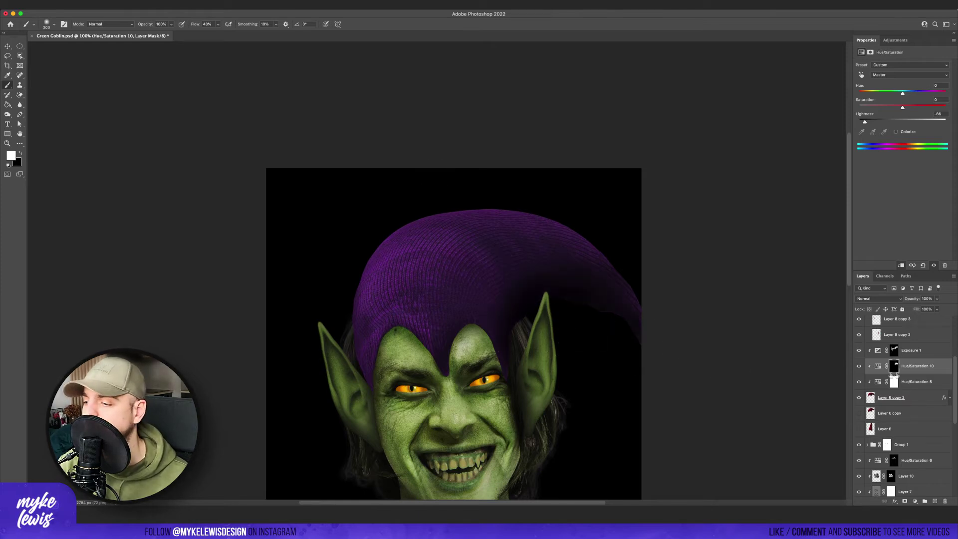
Move Hue/Saturation 10 above Exposure 1 and delete its layer mask.
drag(913, 366, 913, 350)
key(x)
right_click(896, 350)
click(856, 364)
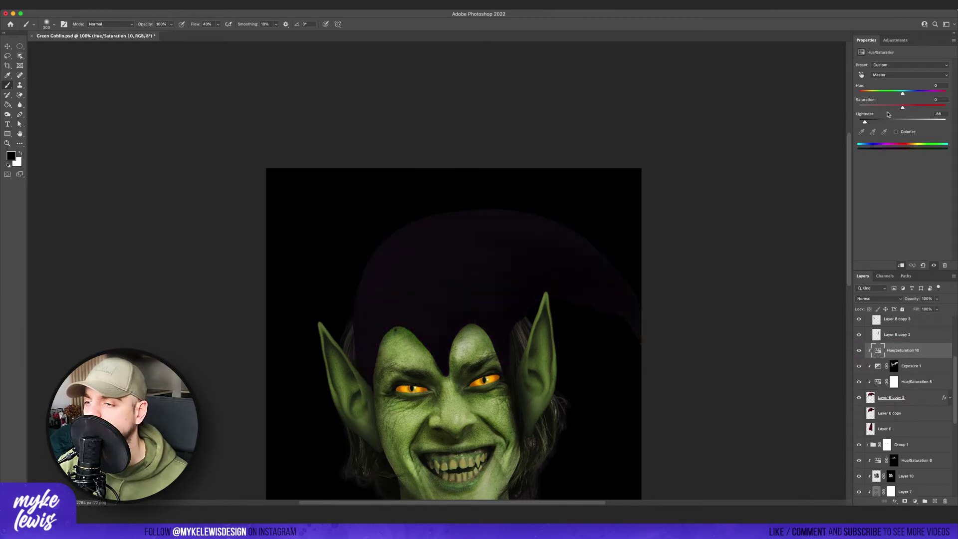
Lower the Hue/Saturation 10 lightness further, add an inverted mask, and paint the shadow under the hat's fold near the right-hand ear.
drag(865, 122, 859, 121)
click(904, 501)
key(ctrl+i)
key(x)
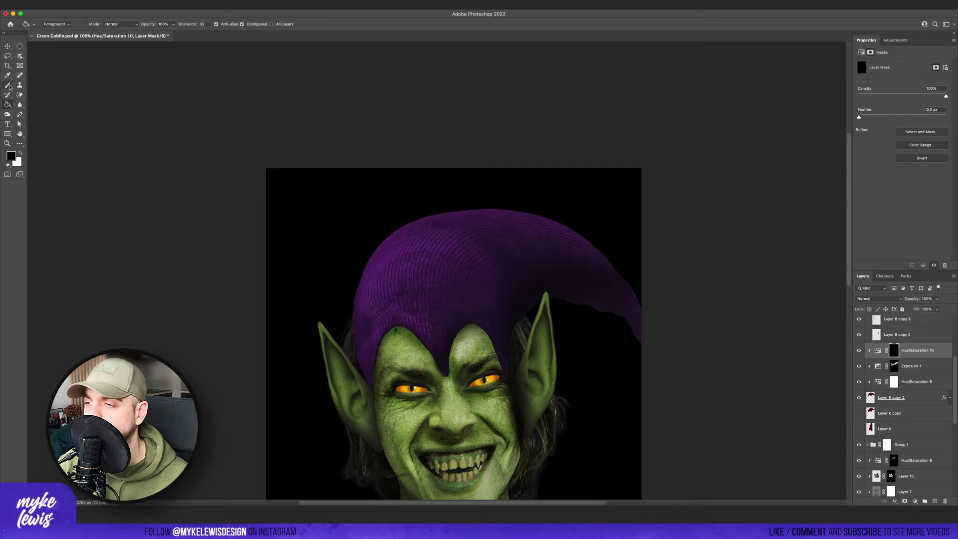
mouse_move(519, 354)
mouse_down()
mouse_move(635, 334)
mouse_move(584, 305)
mouse_up()
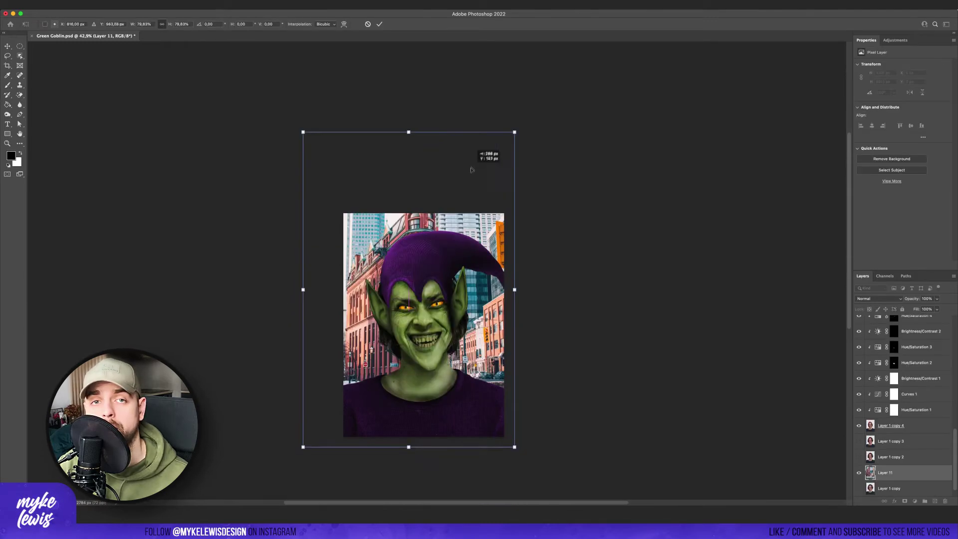
Darken the city background with a Curves adjustment (input 72, output 28) and set Hue/Saturation 11 to saturation -70 and lightness -71.
drag(902, 108, 894, 145)
click(898, 42)
click(881, 63)
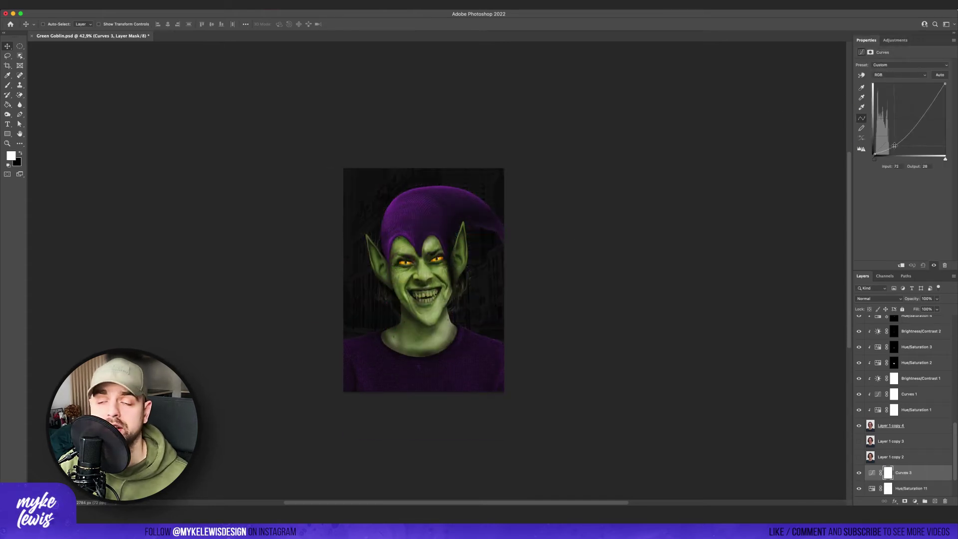
click(914, 488)
scroll(894, 468, down, 3)
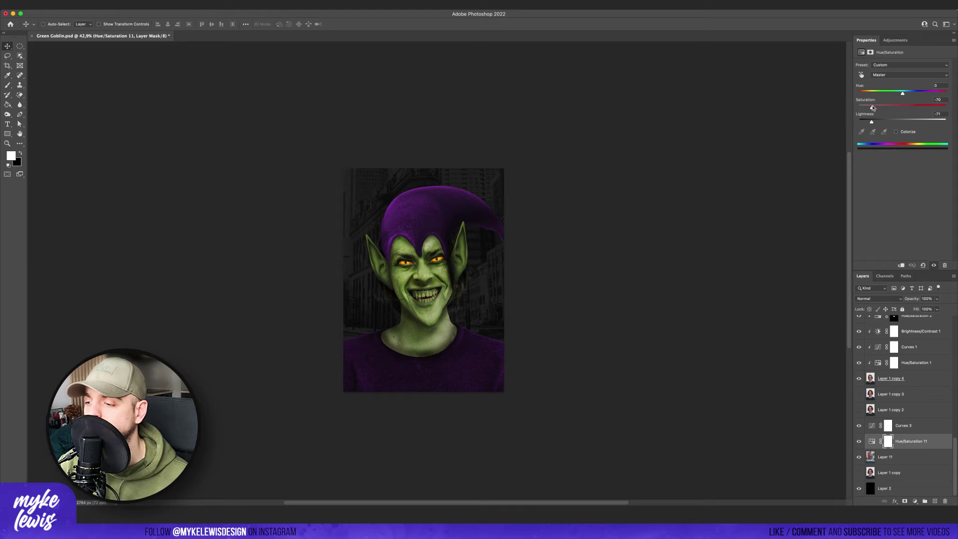
Duplicate the city photo on Layer 11 and hide the original layer.
click(901, 461)
key(super+j)
click(859, 473)
Apply a 15 px Field Blur to the duplicated city background layer.
click(172, 5)
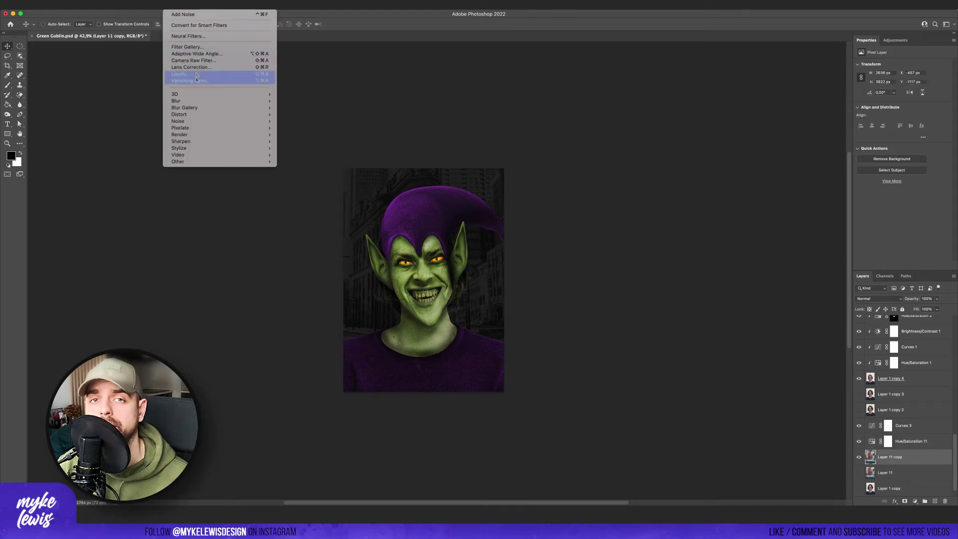
mouse_move(220, 108)
click(295, 108)
key(super+plus)
key(super+plus)
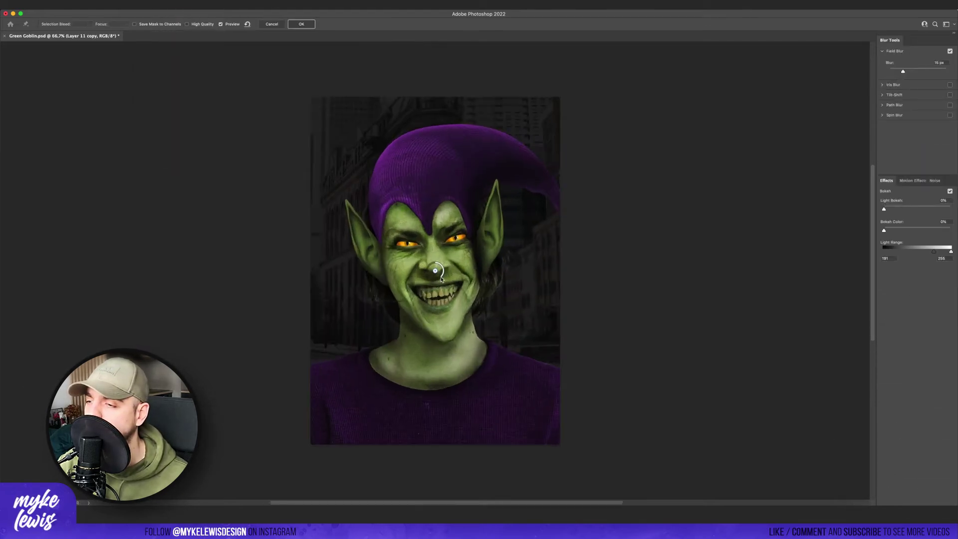
key(Return)
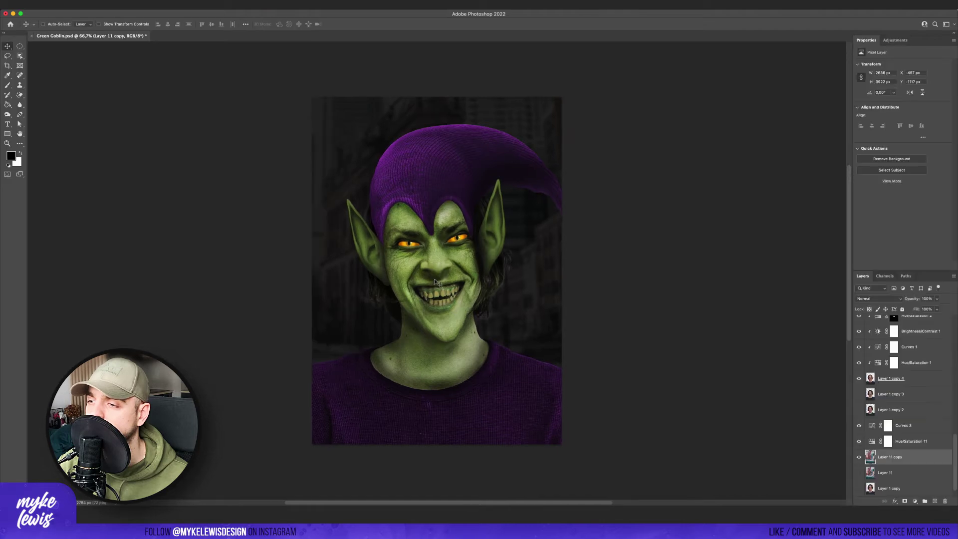
key(super+minus)
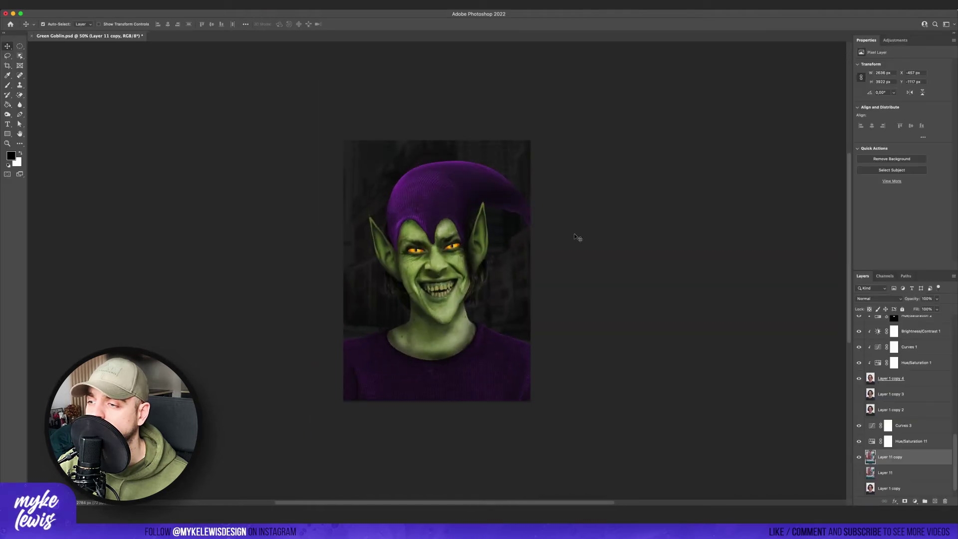
key(super+plus)
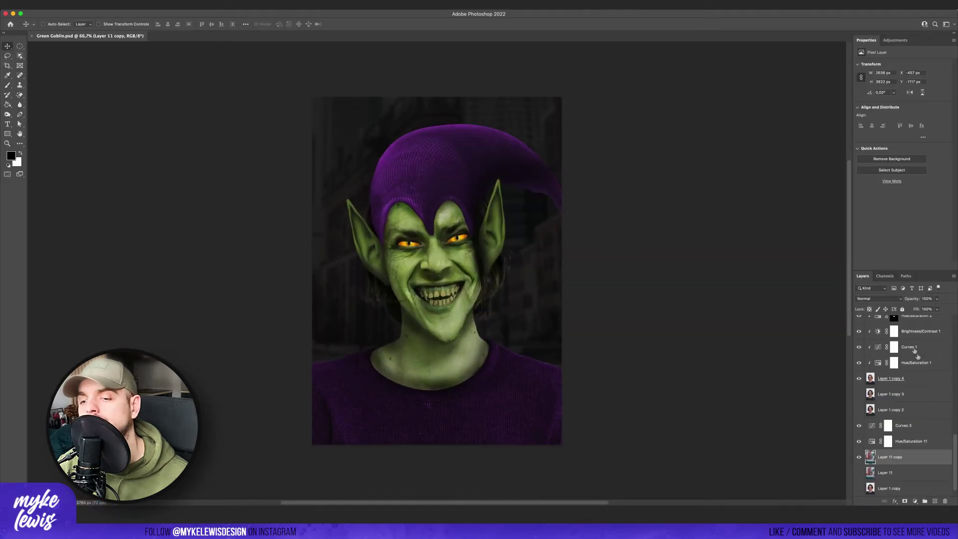
Create a new layer above Layer 11 copy and paint one large soft white spot with a 1000 px brush.
click(935, 501)
key(b)
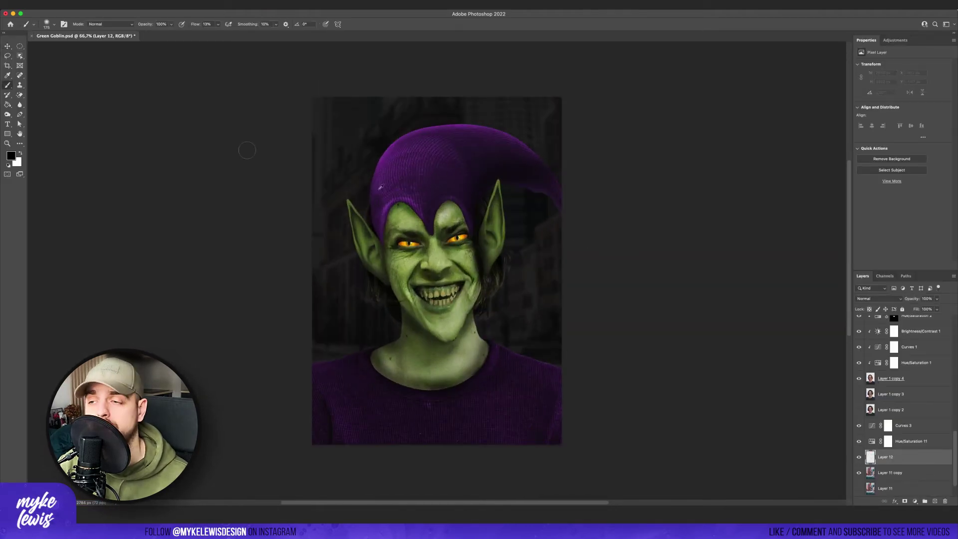
scroll(391, 196, down, 5)
key(x)
key(bracketright)
key(bracketright)
key(bracketright)
key(bracketright)
click(409, 227)
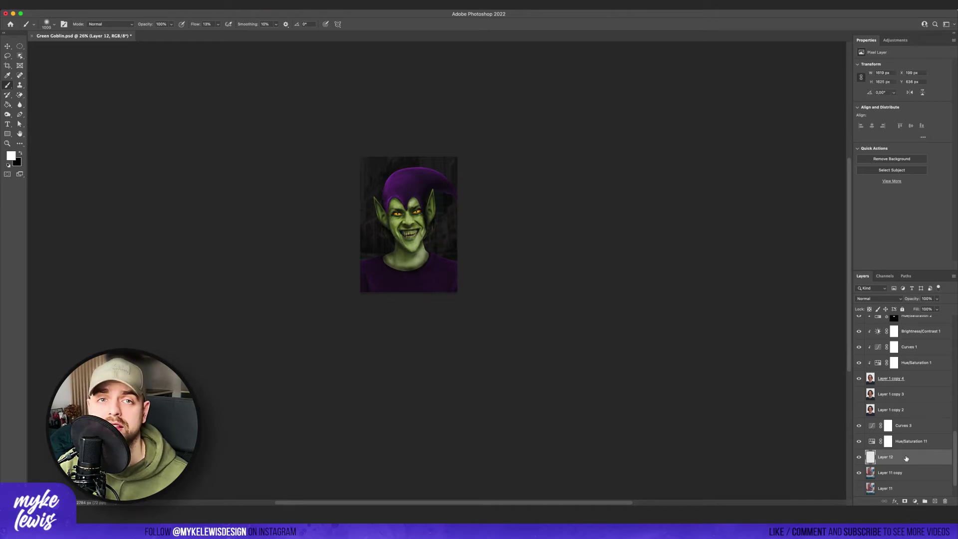
Move Layer 12 above Curves 3, then enlarge its white glow and place it behind the top of the hat.
drag(906, 457, 884, 424)
key(super+t)
drag(449, 265, 527, 310)
drag(453, 248, 413, 164)
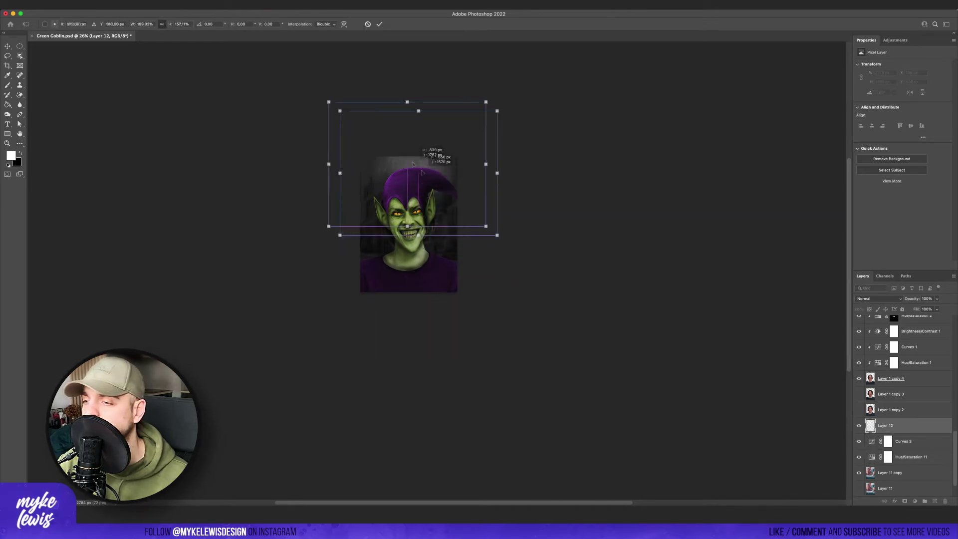
scroll(421, 172, up, 3)
key(Return)
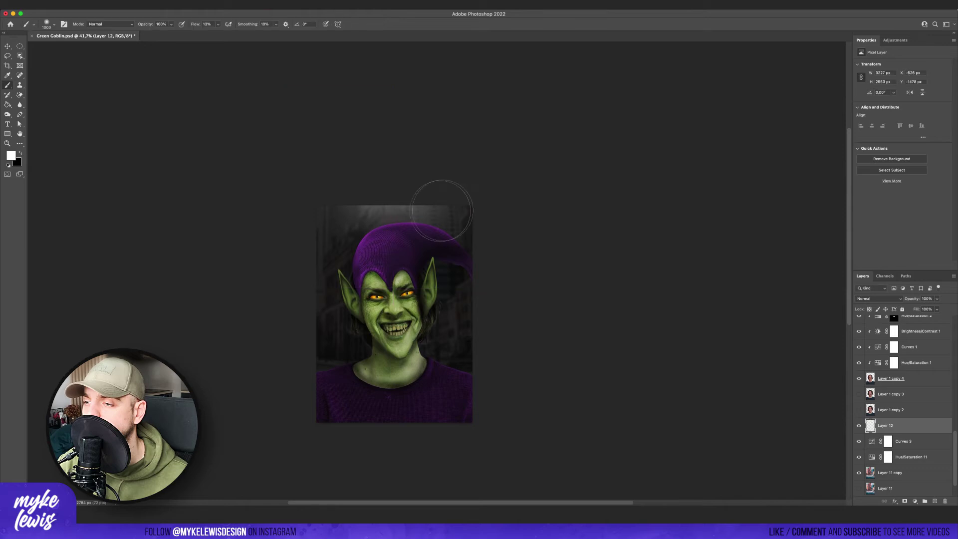
scroll(442, 210, up, 3)
scroll(925, 430, up, 10)
click(859, 420)
click(859, 420)
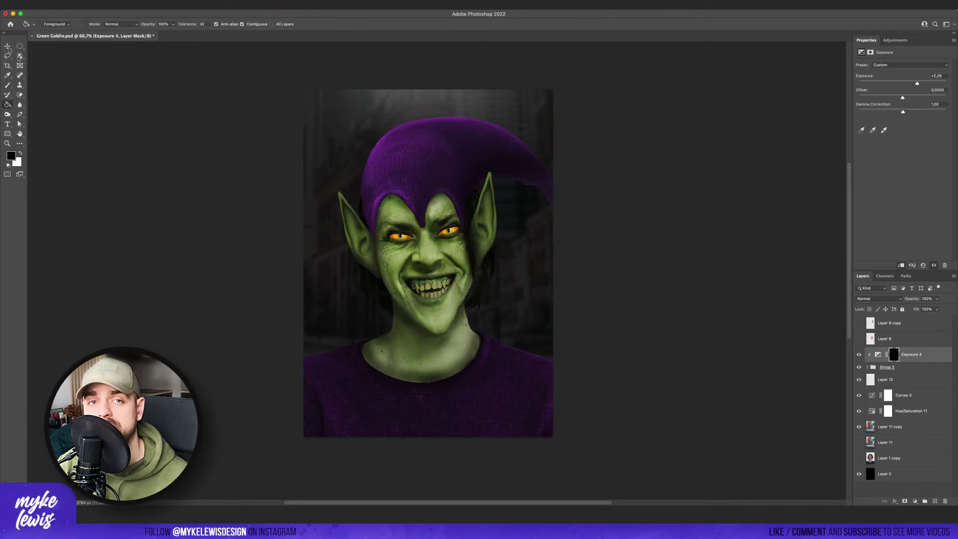
Paint Exposure 4 highlights in white on its mask along the edge of the neck and shoulder, undoing the unwanted stroke.
key(b)
key(x)
scroll(349, 342, up, 2)
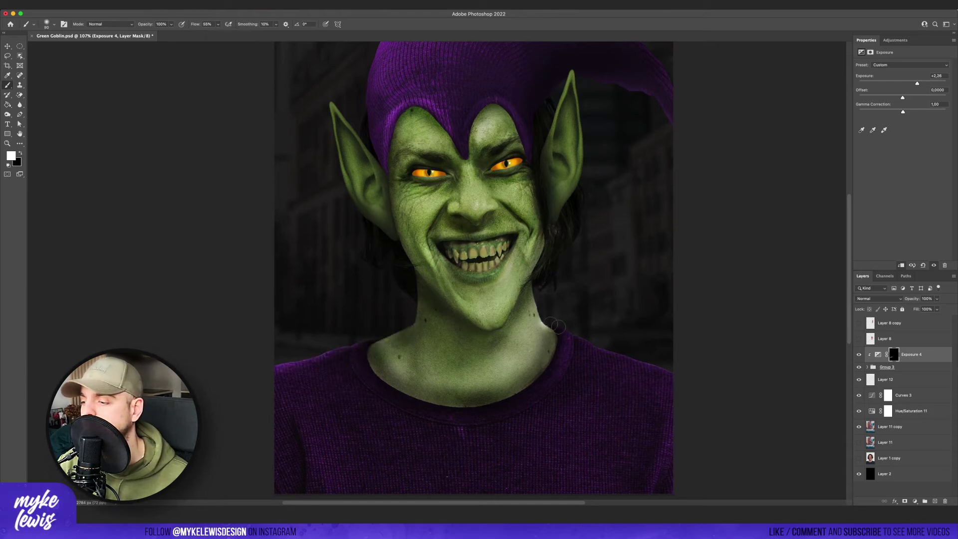
key(bracketright)
mouse_move(558, 327)
mouse_down()
mouse_move(668, 369)
mouse_move(532, 287)
mouse_up()
key(super+z)
scroll(339, 367, down, 3)
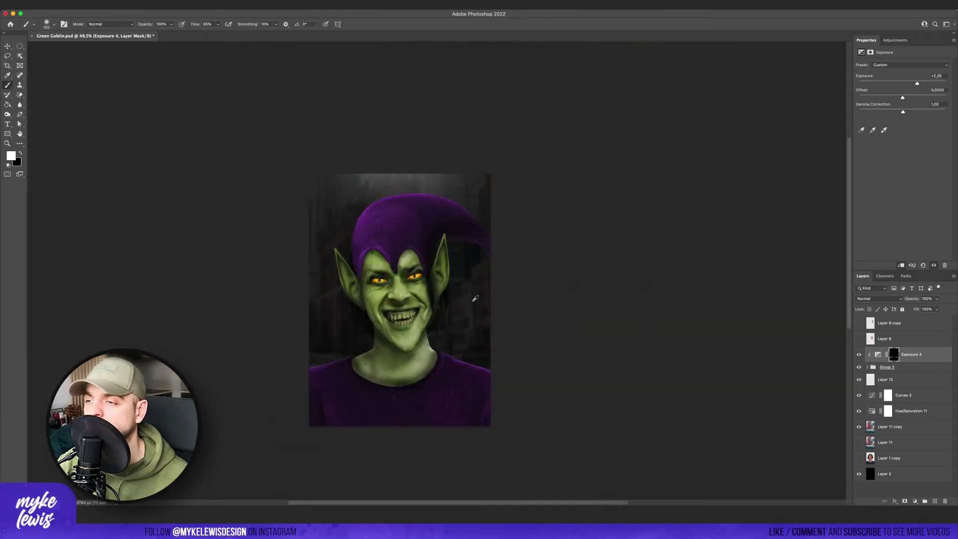
scroll(370, 225, up, 4)
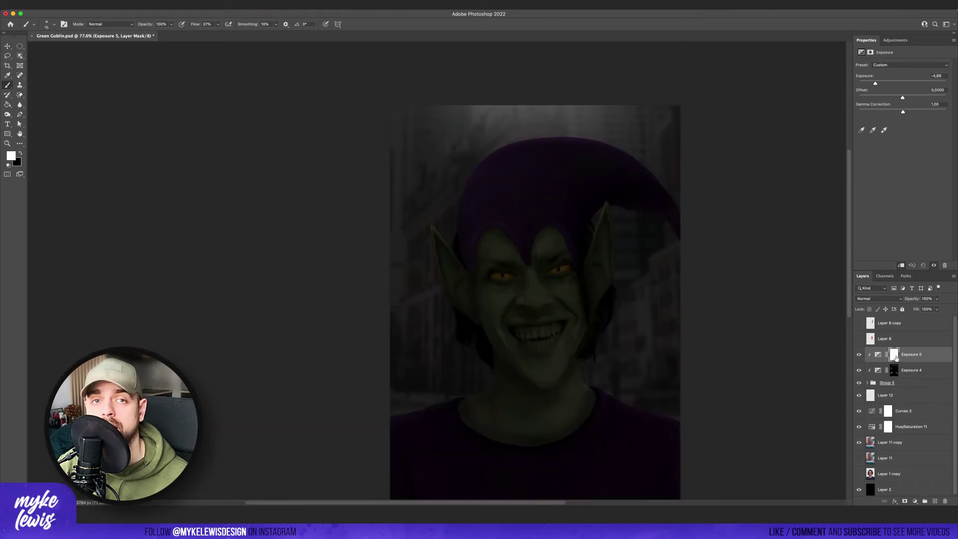
Invert the Exposure 5 mask and paint the darkening over the lower shirt and around the left-hand ear.
key(ctrl+i)
scroll(535, 417, up, 3)
scroll(574, 394, down, 4)
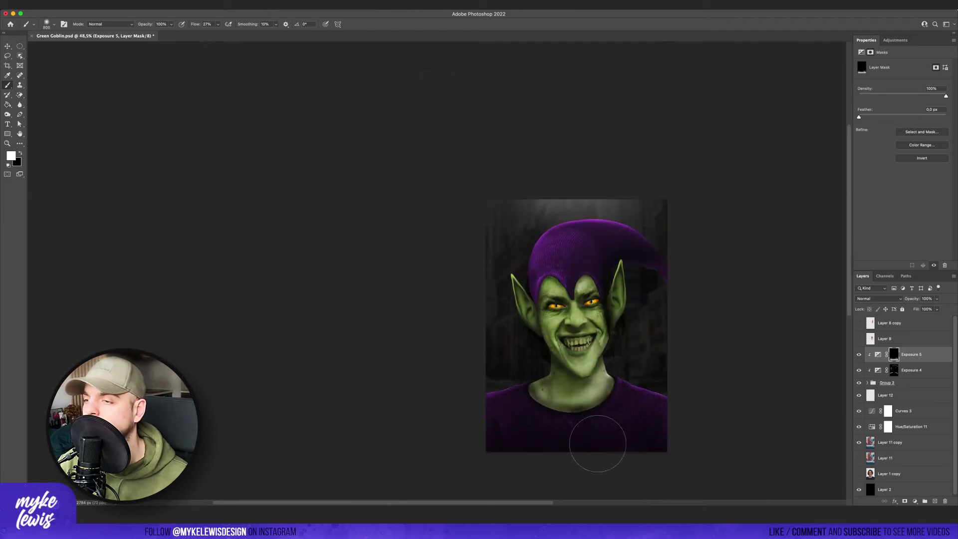
scroll(639, 279, up, 5)
scroll(506, 274, down, 2)
drag(291, 304, 221, 304)
drag(273, 292, 300, 377)
drag(278, 294, 336, 404)
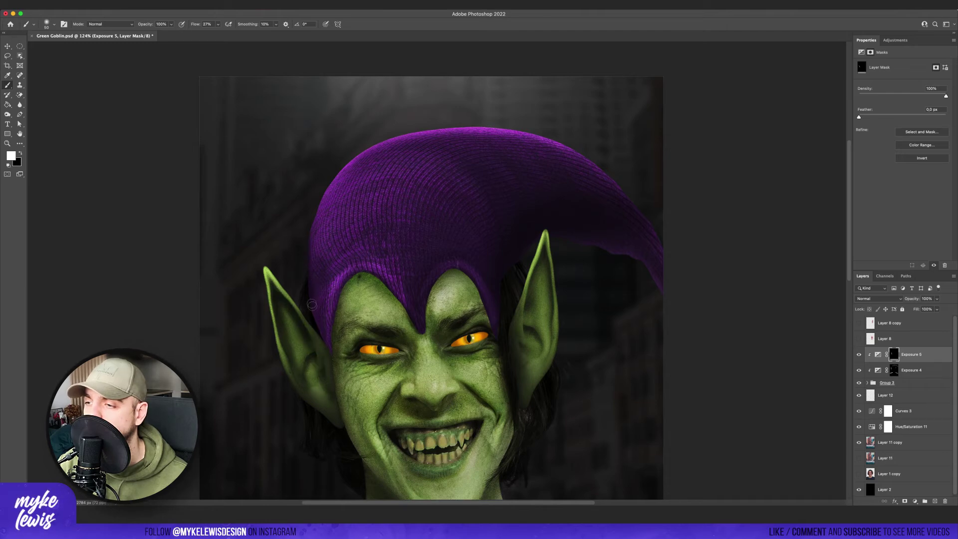
scroll(389, 327, down, 5)
scroll(352, 333, up, 10)
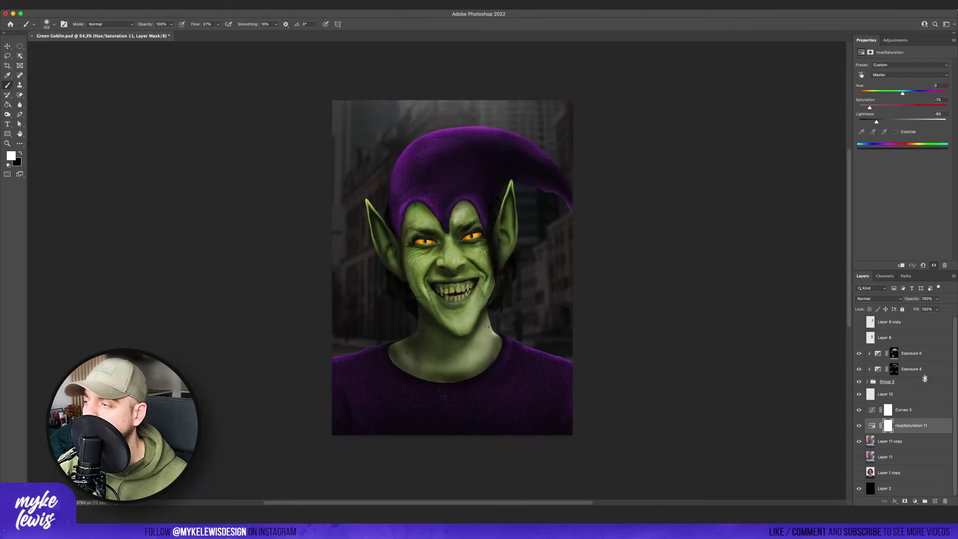
Add a Vibrance adjustment layer above Exposure 5 and raise its saturation.
click(923, 355)
click(895, 40)
click(907, 59)
drag(902, 86, 919, 85)
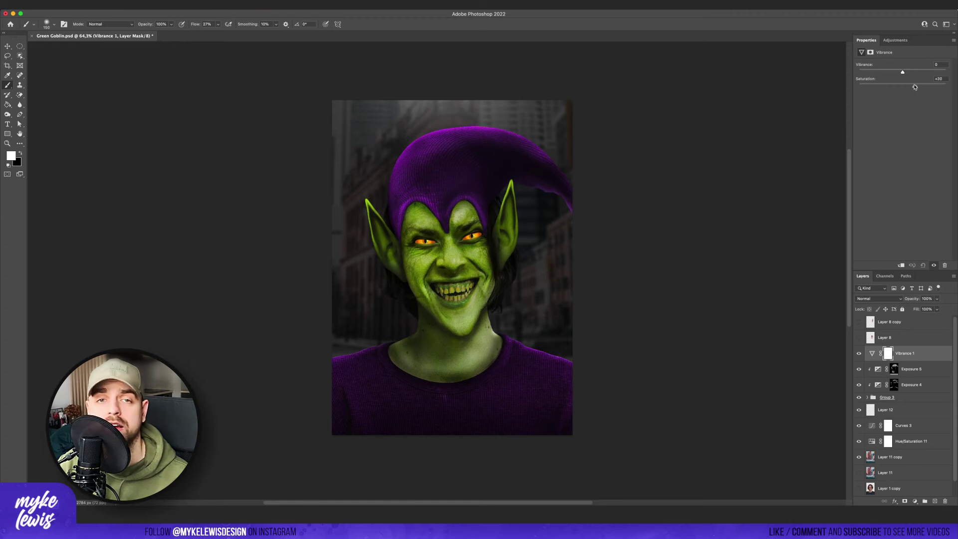
scroll(449, 226, down, 5)
scroll(429, 279, up, 10)
scroll(494, 240, down, 5)
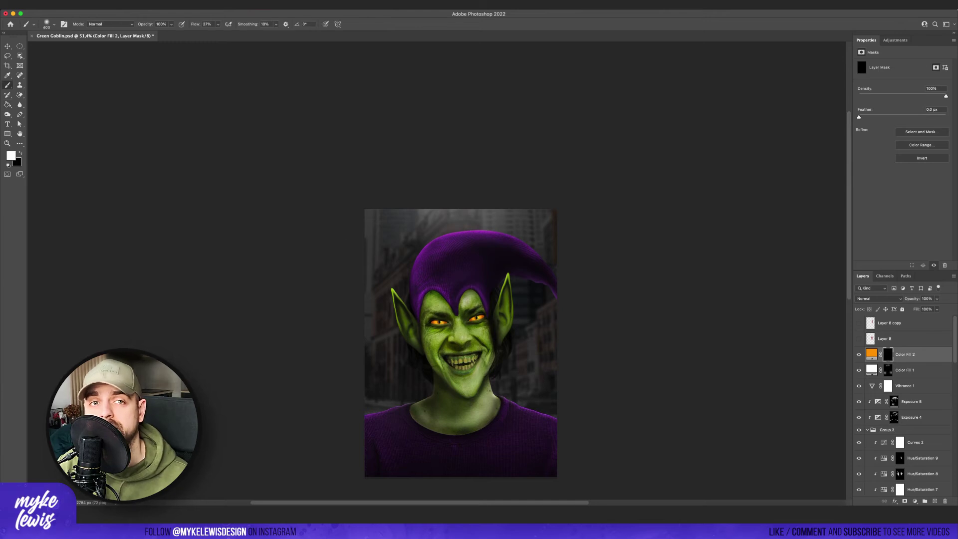
Paint an orange glow over both eyes on the Color Fill 2 mask and set that layer's blend mode to Color Dodge.
click(439, 322)
click(477, 318)
click(868, 299)
click(869, 308)
key(v)
key(shift+plus)
key(shift+plus)
key(shift+plus)
key(shift+plus)
key(shift+plus)
key(shift+plus)
key(shift+plus)
key(shift+plus)
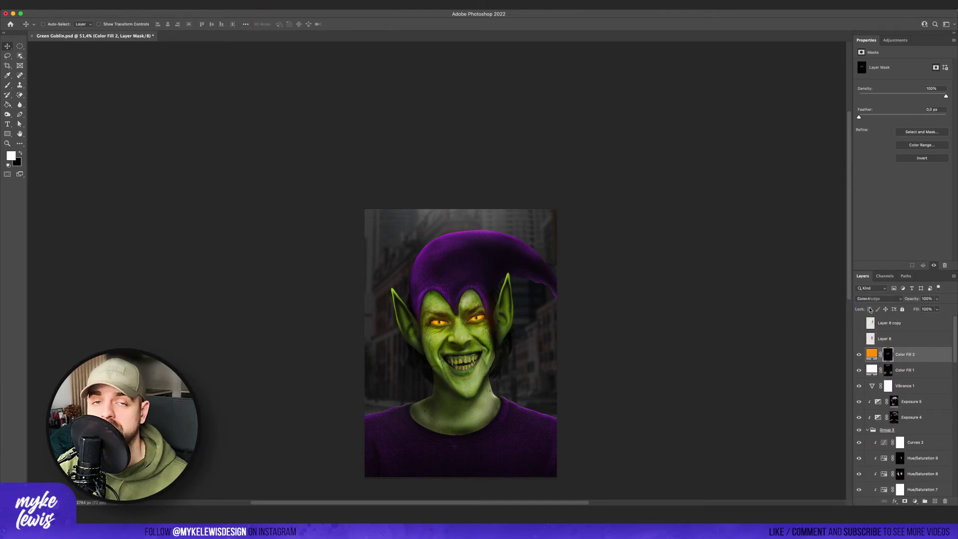
Paint out the eye glow on the Color Fill 2 mask and repaint it over the left-hand eye with a smaller 300 px brush.
key(b)
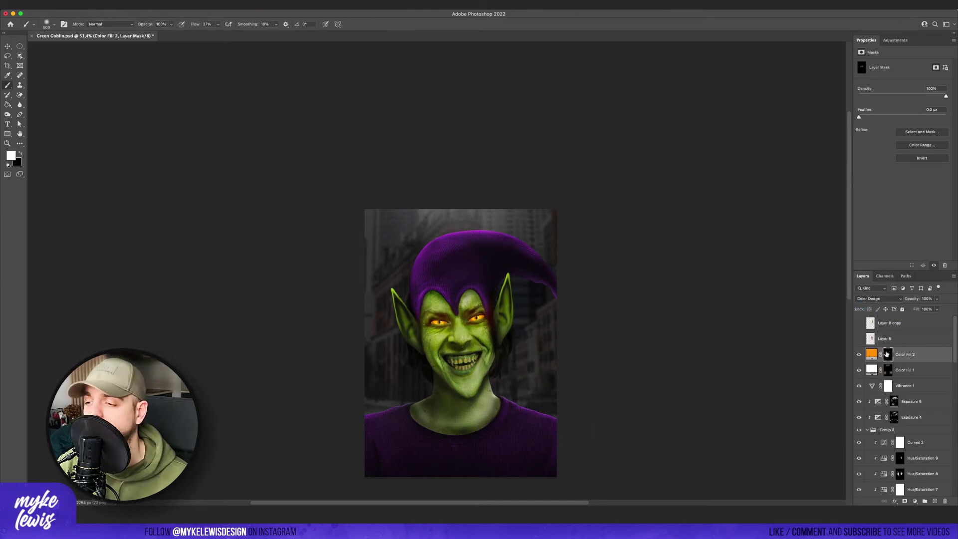
key(x)
click(440, 322)
scroll(491, 324, up, 5)
key(x)
key(bracketleft)
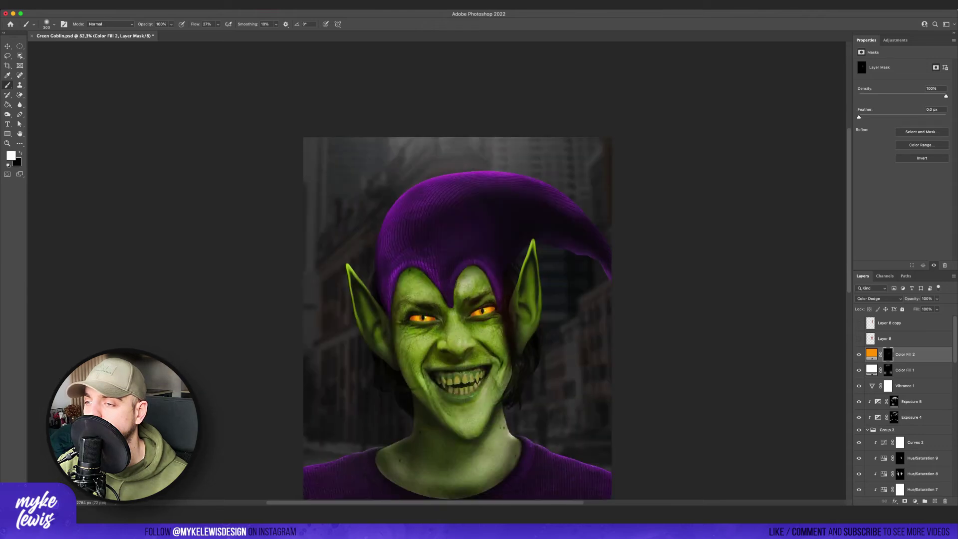
click(422, 319)
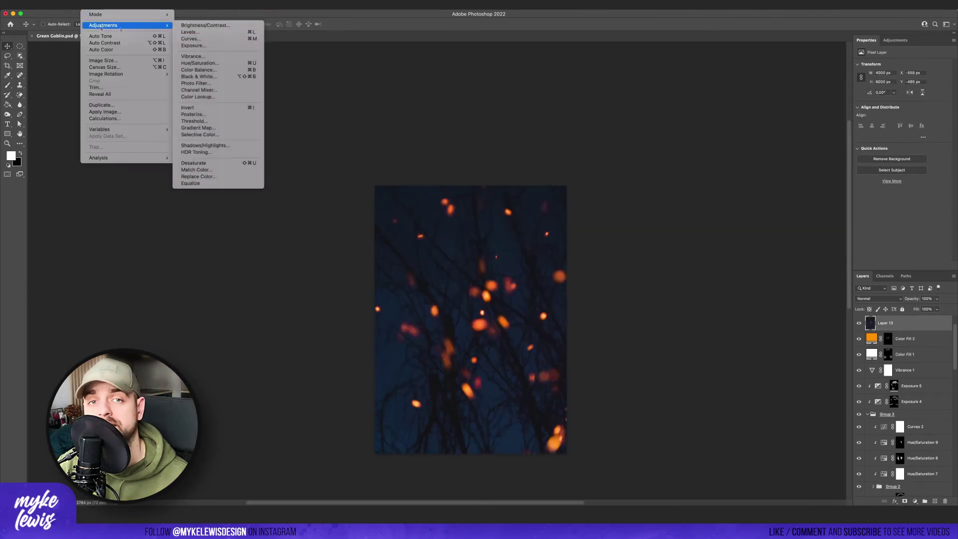
Raise the shadow input in Levels on the Layer 13 ember photo to turn its blue background black.
click(203, 30)
drag(383, 220, 401, 220)
click(507, 149)
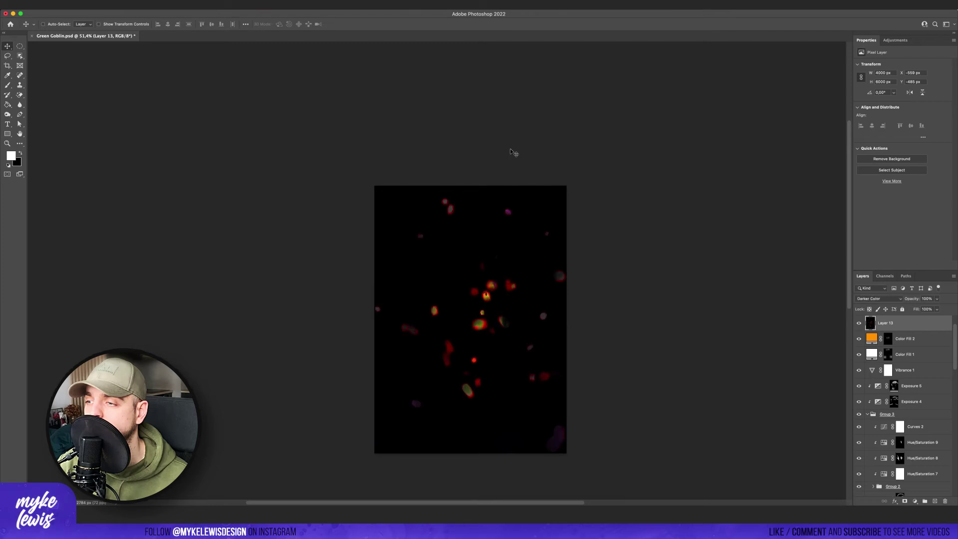
Set Layer 13 to Screen, enlarge it to about 5351 × 8026 px, and position the embers around the goblin.
key(alt+shift+s)
drag(505, 167, 409, 254)
key(super+t)
drag(533, 191, 763, 82)
drag(571, 85, 583, 116)
drag(435, 301, 576, 176)
mouse_move(504, 210)
mouse_down()
mouse_move(481, 209)
mouse_move(498, 206)
mouse_up()
key(Return)
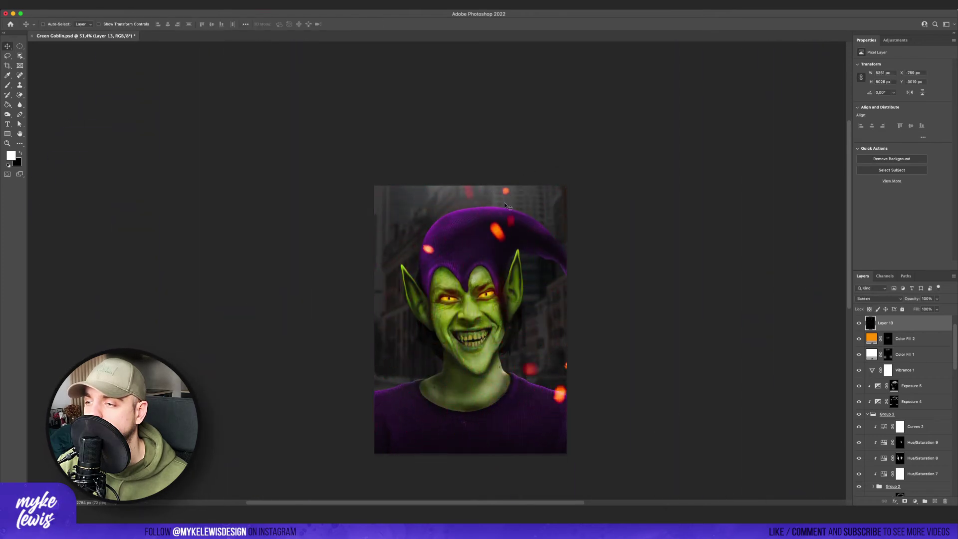
Paint orange glow around the embers on the hat on the Color Fill 2 mask, undoing the misplaced stroke.
scroll(575, 380, down, 5)
scroll(575, 379, up, 6)
scroll(649, 372, down, 3)
scroll(681, 370, right, 5)
scroll(681, 369, down, 1)
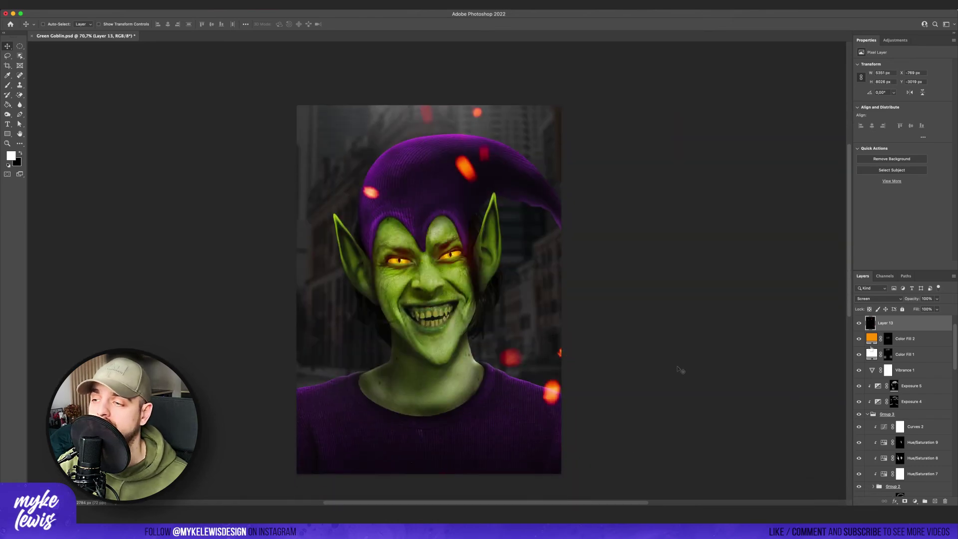
click(886, 341)
key(b)
click(479, 161)
key(super+z)
click(371, 192)
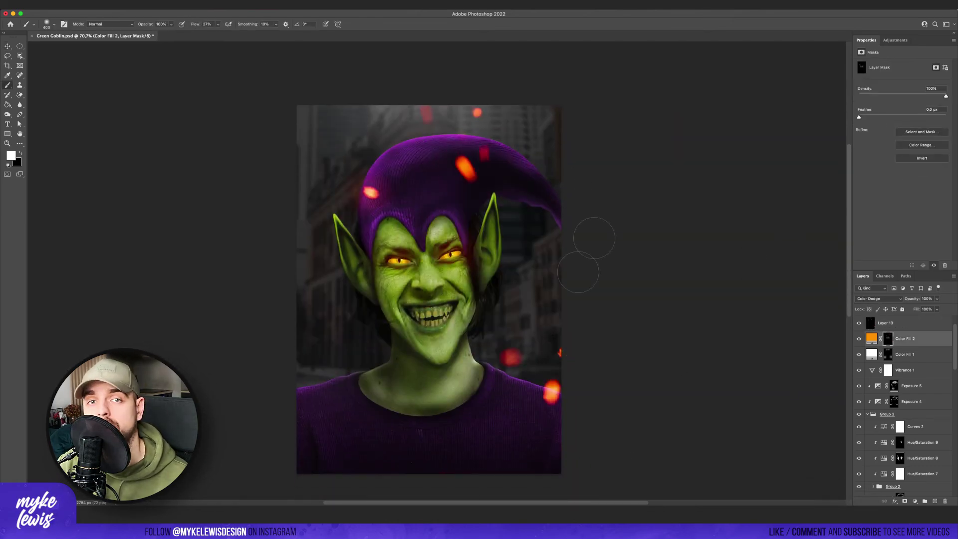
Enlarge the brush to 700 px, add orange glow around the remaining embers on the Color Fill 2 mask, and undo the last dab.
click(508, 358)
key(bracketright)
key(bracketright)
key(bracketright)
click(555, 395)
click(481, 150)
click(428, 116)
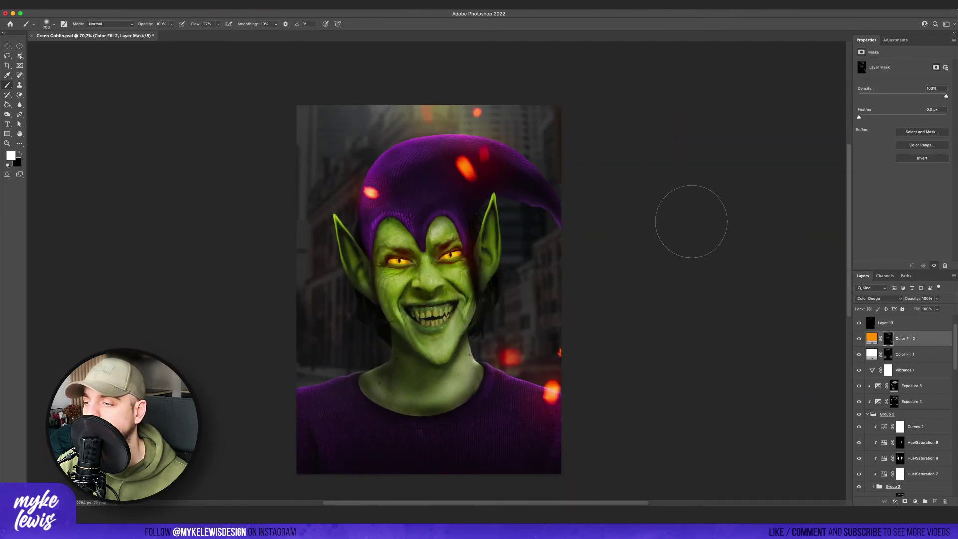
key(super+z)
Add a clipped Hue/Saturation adjustment directly above Exposure 4 and colorize it red-orange with hue 15 and saturation 48.
click(915, 405)
click(895, 41)
click(862, 70)
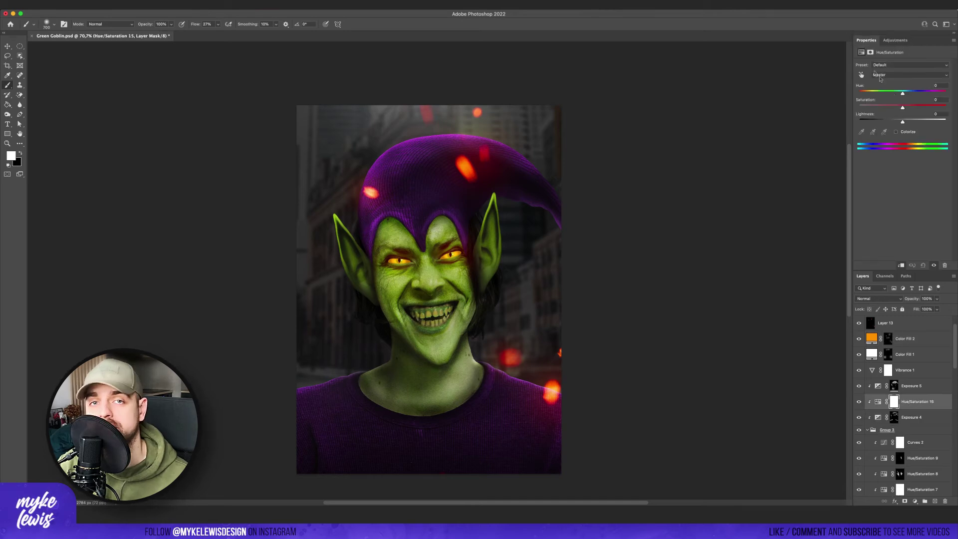
click(902, 132)
mouse_move(881, 107)
mouse_down()
mouse_move(902, 107)
mouse_move(864, 94)
mouse_up()
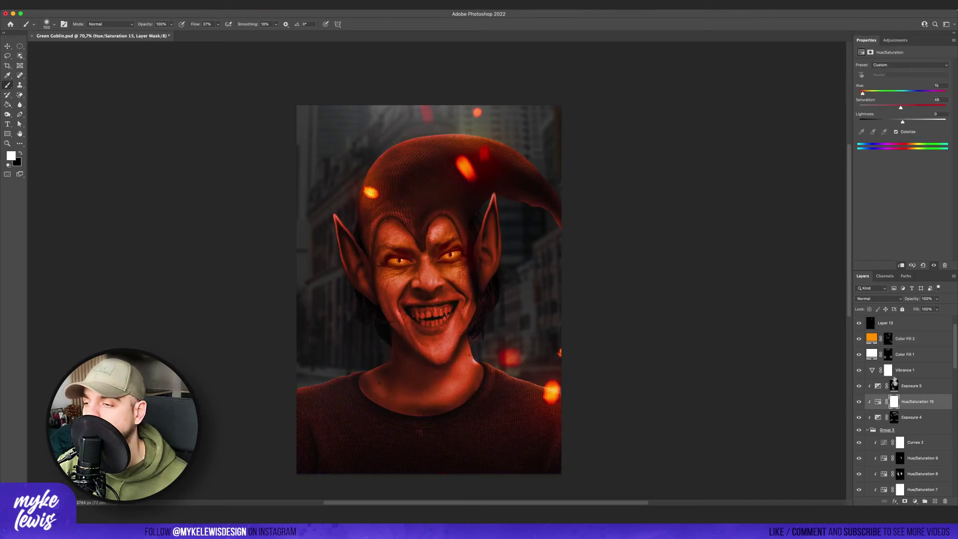
Fill the Hue/Saturation 15 mask with black and ready a smaller white brush for painting on it.
click(894, 402)
key(g)
key(x)
click(535, 293)
key(b)
key(x)
key(bracketleft)
key(bracketleft)
key(bracketleft)
key(bracketleft)
key(bracketleft)
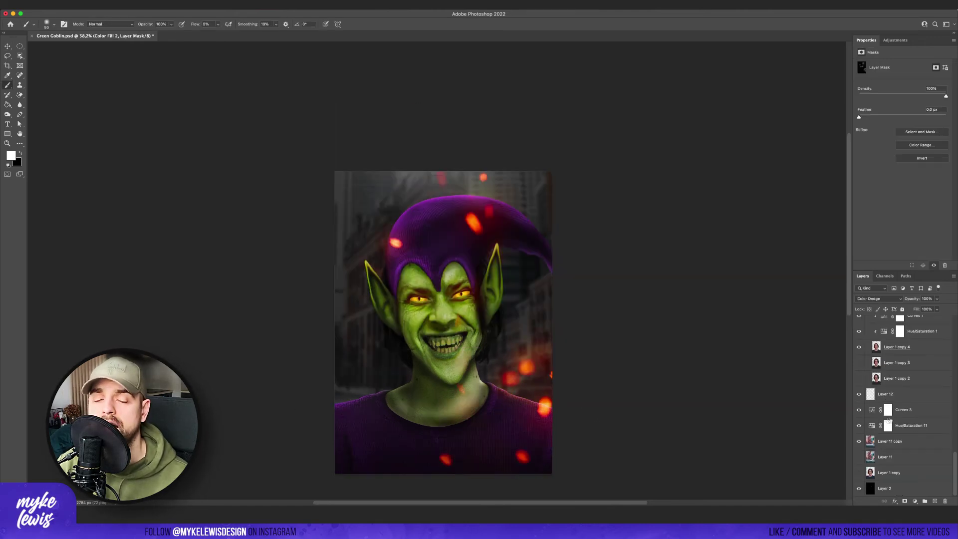
Duplicate Layer 12 and stretch the copy downward over the canvas to 3227 × 5439 px.
click(885, 394)
key(ctrl+j)
key(ctrl+t)
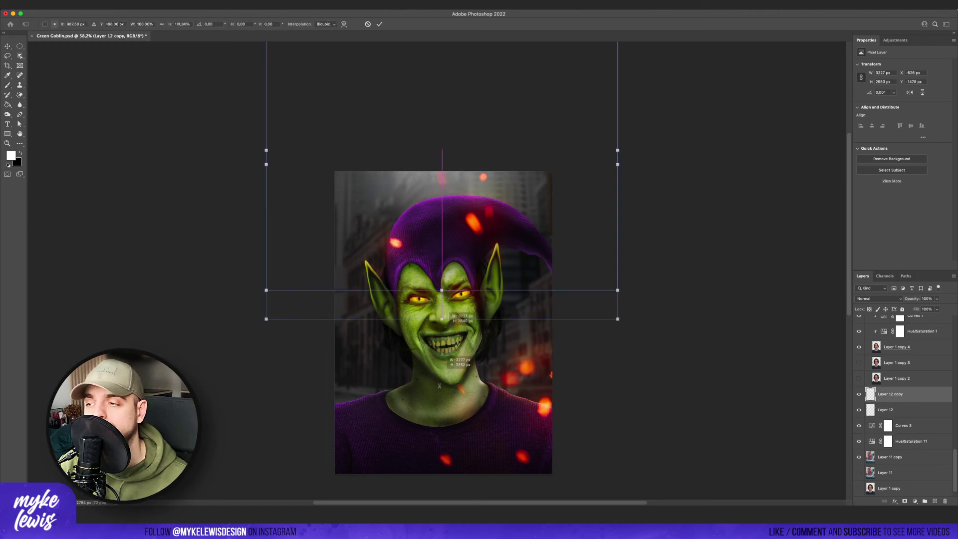
drag(442, 317, 443, 433)
scroll(443, 434, up, 5)
key(Return)
Compare Layer 12 and its copy by toggling their visibility, and lower the copy's opacity to about 59%.
click(859, 410)
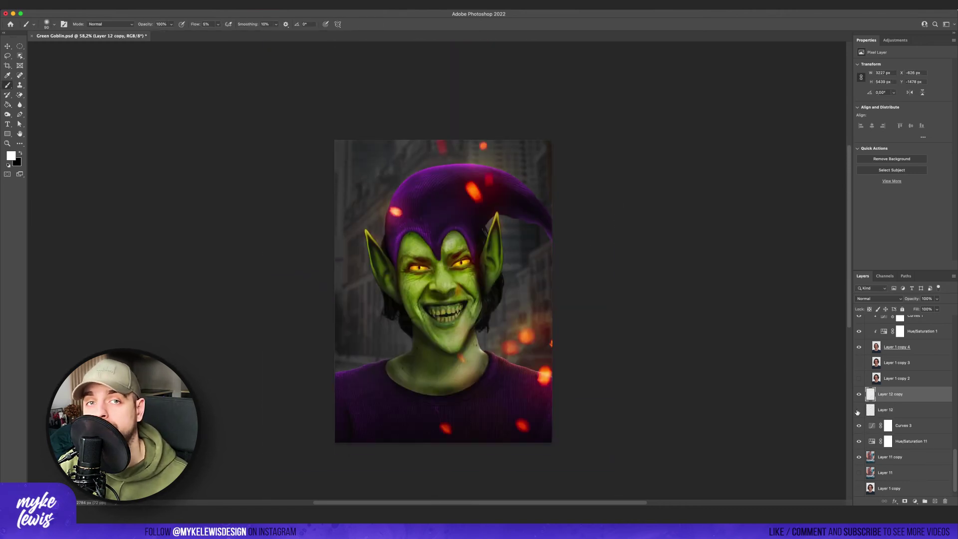
click(859, 409)
click(860, 394)
click(858, 394)
drag(937, 298, 922, 311)
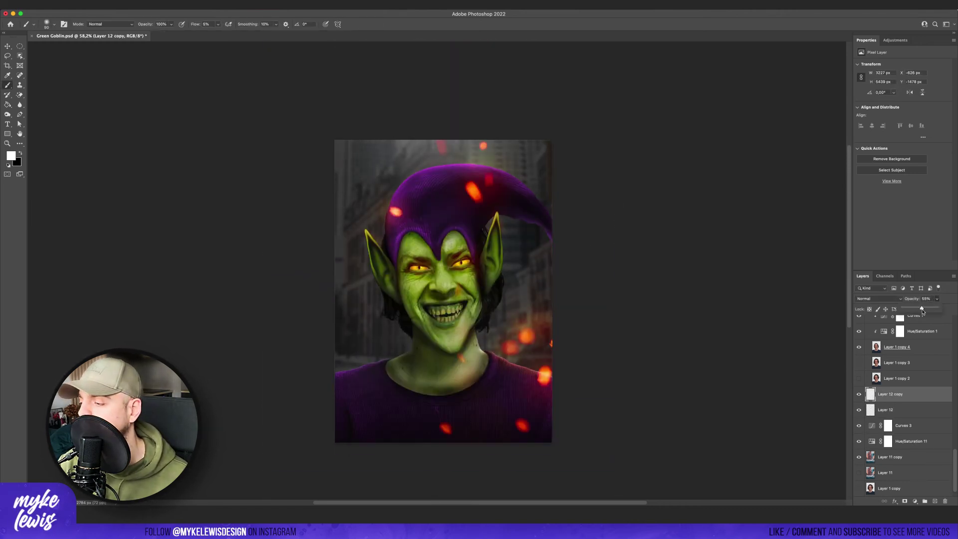
Paint black on the Color Fill 2 mask over the pupil of the right-hand eye to reduce the orange glow there.
scroll(898, 399, up, 10)
click(904, 386)
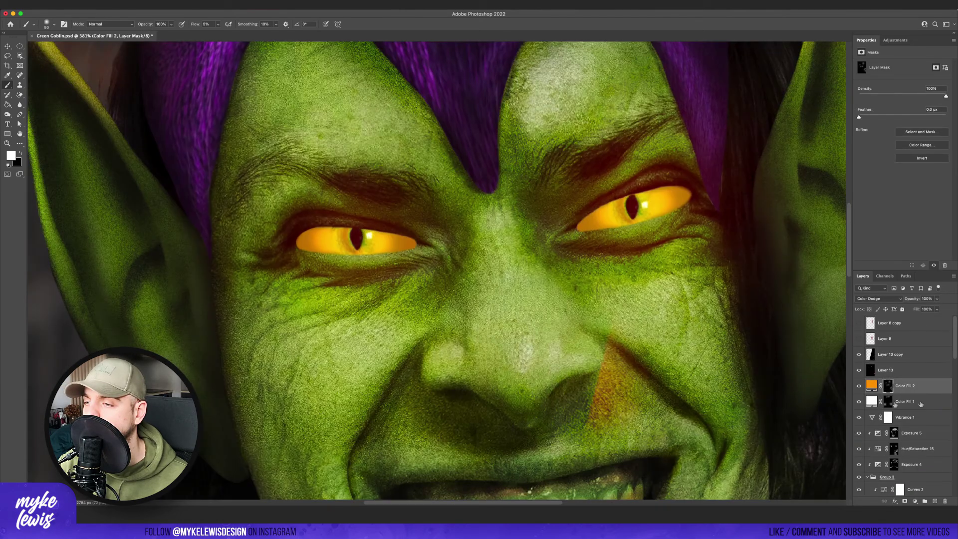
key(x)
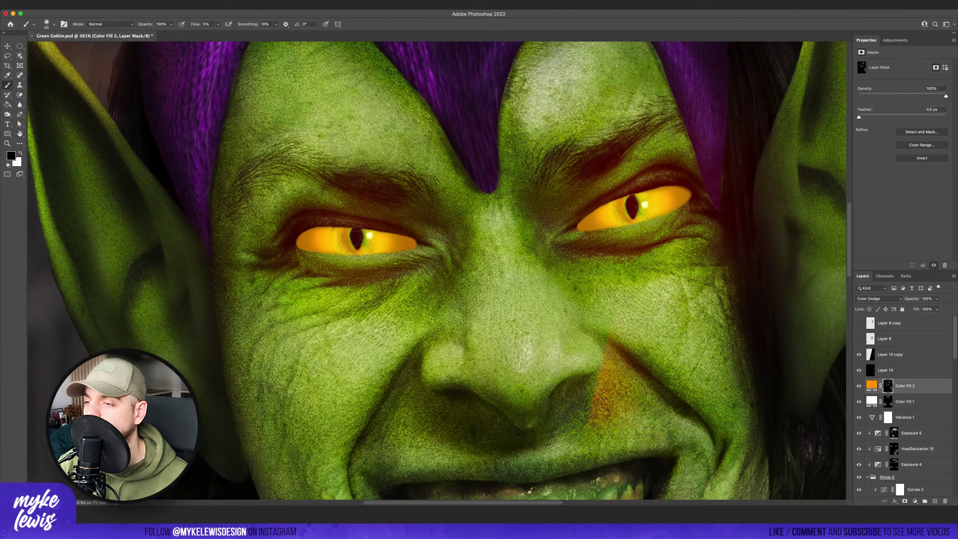
drag(622, 200, 639, 204)
scroll(416, 273, down, 10)
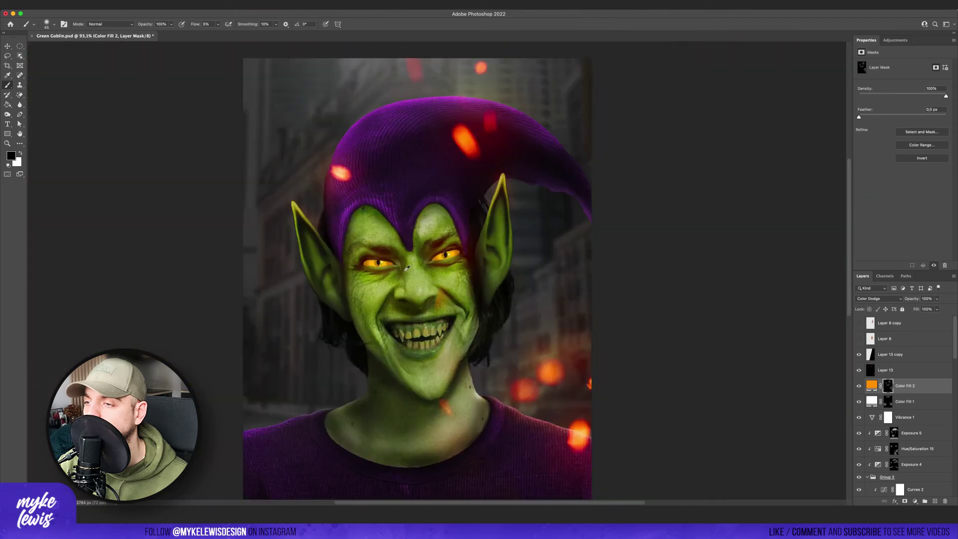
Add a Hue/Saturation adjustment clipped between Exposure 5 and Hue/Saturation 15, and colorize it green.
click(891, 41)
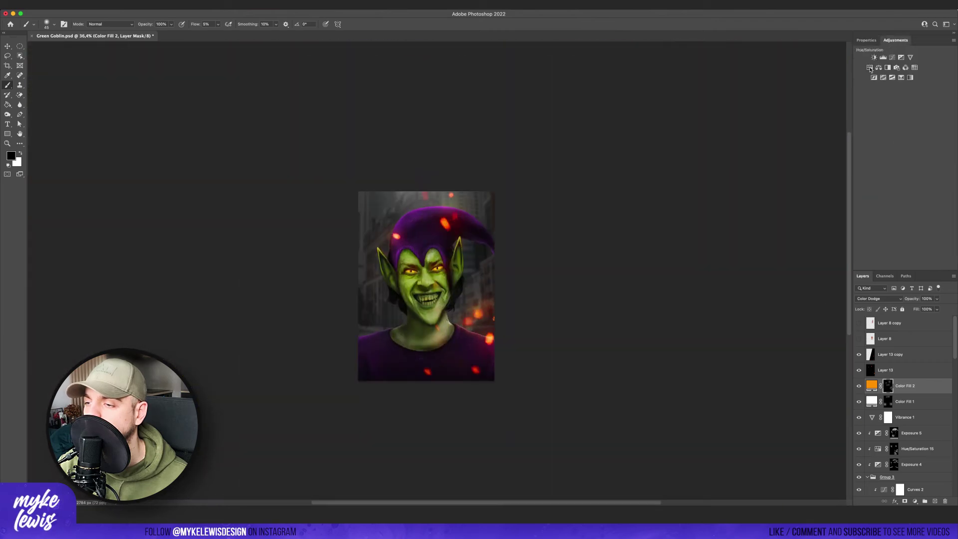
click(868, 69)
drag(914, 392, 915, 455)
click(897, 131)
click(883, 93)
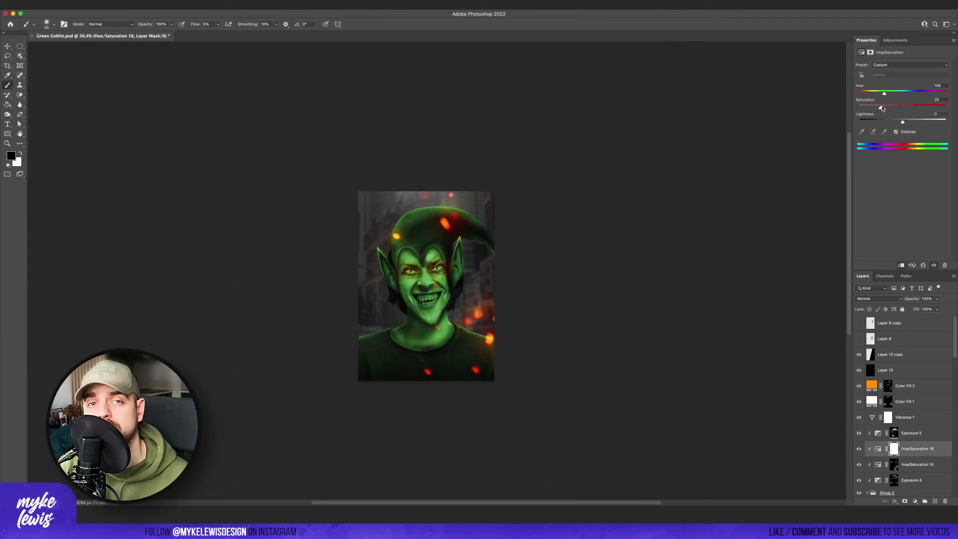
drag(885, 94, 879, 95)
Fill the Hue/Saturation 16 mask with black to hide the green tint.
click(893, 448)
key(g)
click(424, 310)
scroll(409, 365, up, 5)
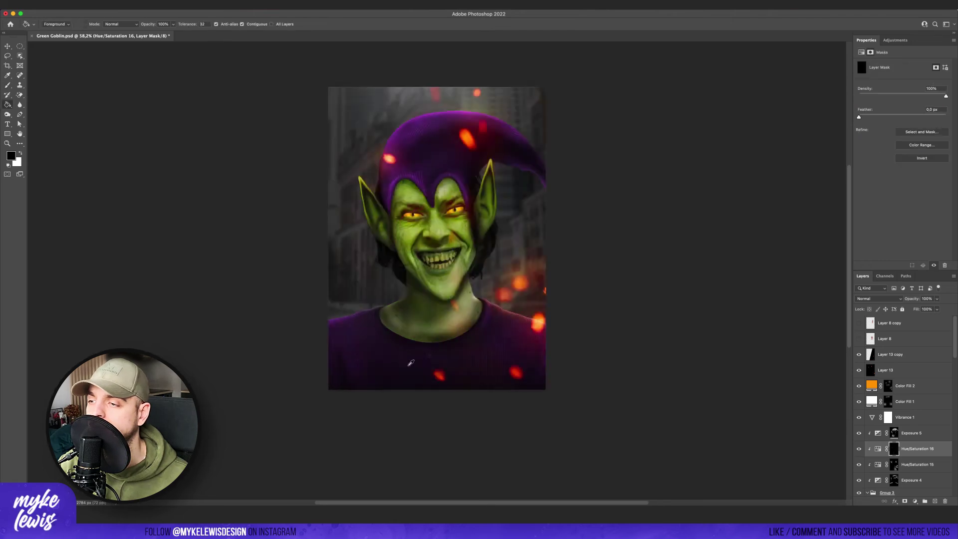
Paint the green tint over the neck on the Hue/Saturation 16 mask with a 200 px white brush at 86% flow.
key(b)
key(x)
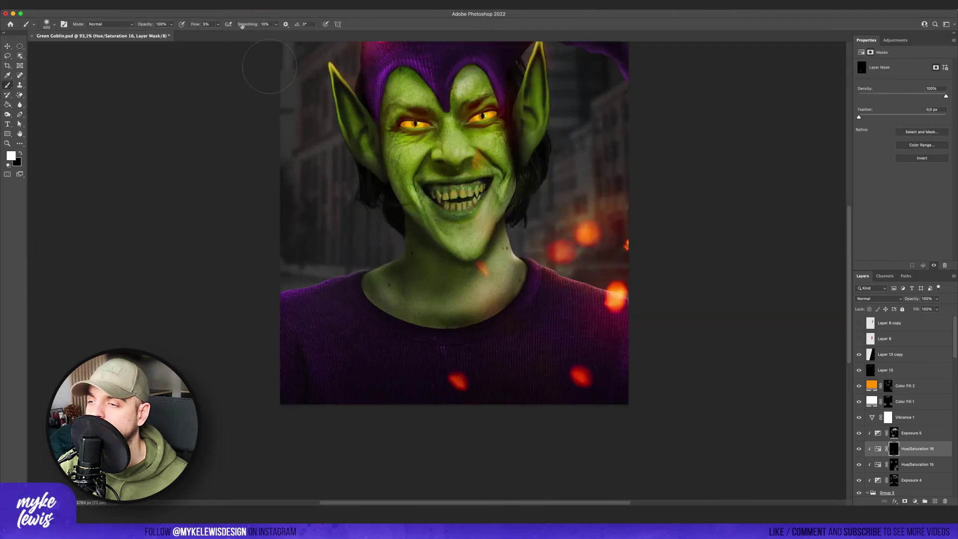
click(218, 24)
click(245, 34)
click(494, 27)
drag(450, 298, 518, 241)
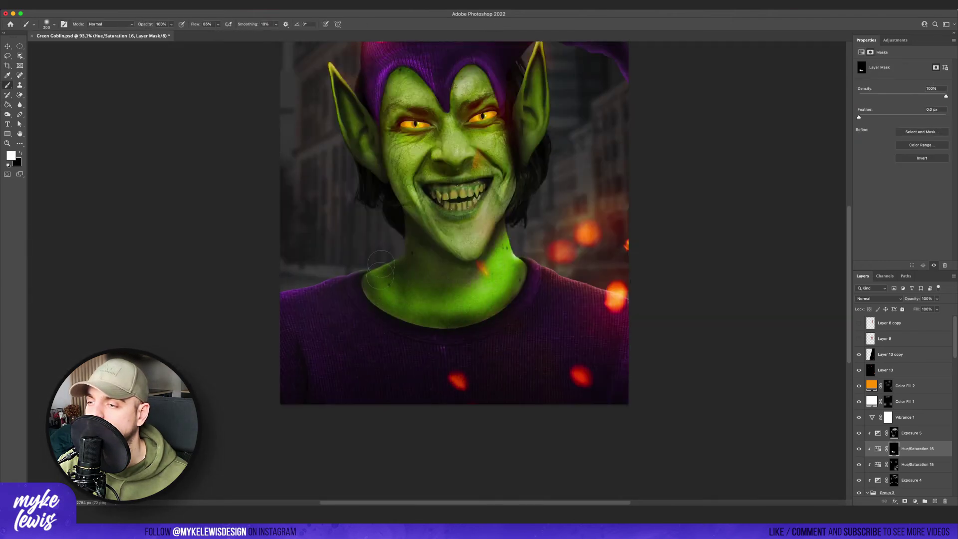
click(877, 448)
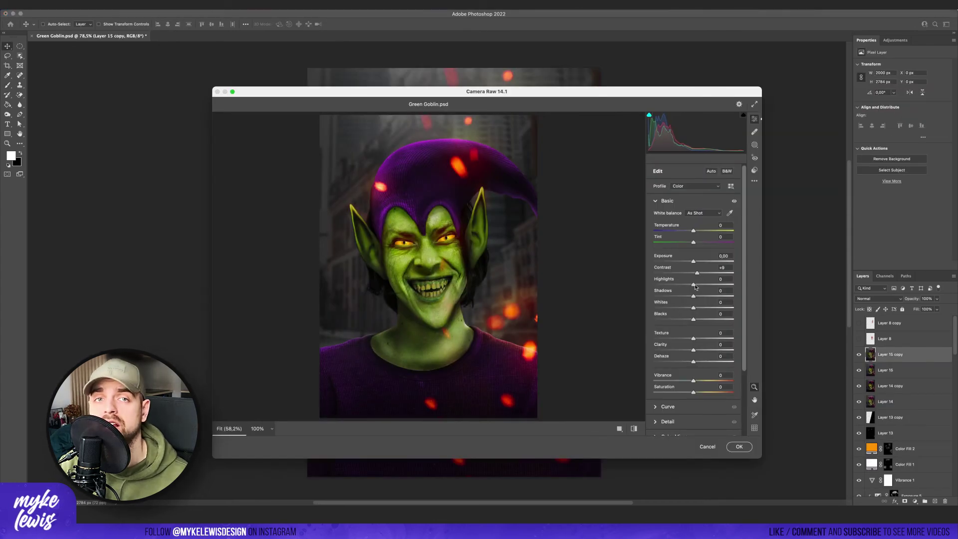
In Camera Raw, set contrast +16, highlights -13, shadows +10, whites +18, blacks +12, vibrance +7 and sharpening to about 28.
drag(694, 285, 700, 308)
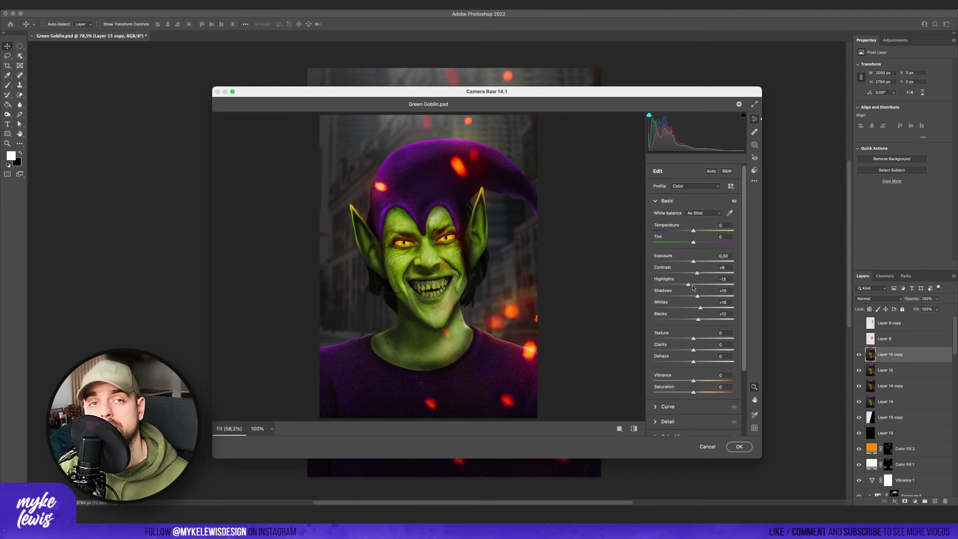
drag(697, 273, 699, 273)
scroll(685, 381, down, 1)
click(659, 416)
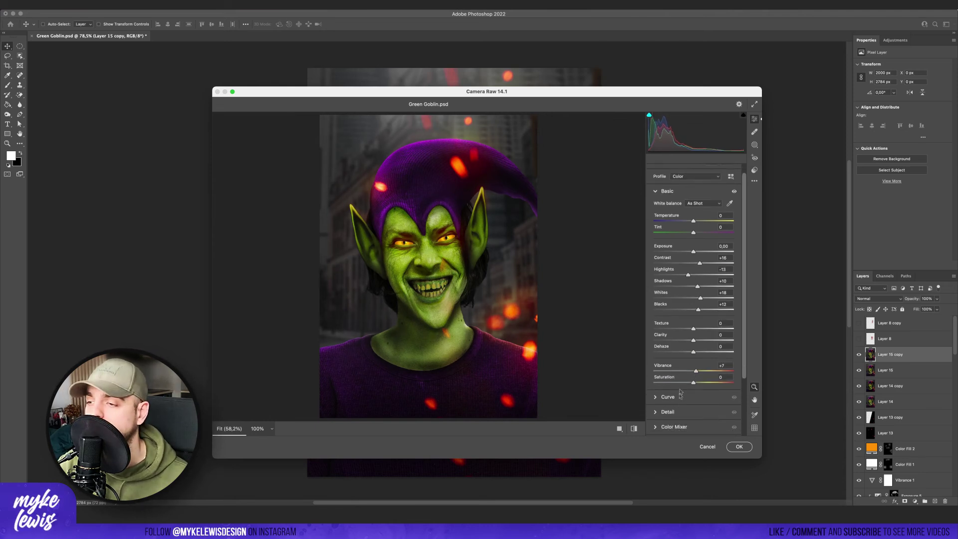
drag(660, 249, 665, 249)
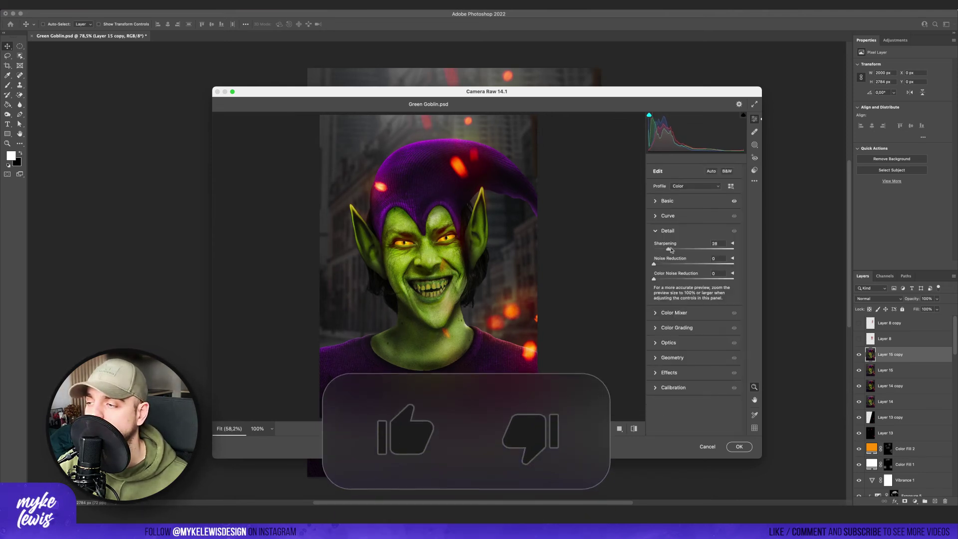
Shift the Color Mixer hues, with yellows +25, blues +16, greens and aquas +6, oranges +4 and purples -5, and open the saturation settings.
click(673, 314)
drag(694, 289, 695, 324)
drag(693, 334, 689, 335)
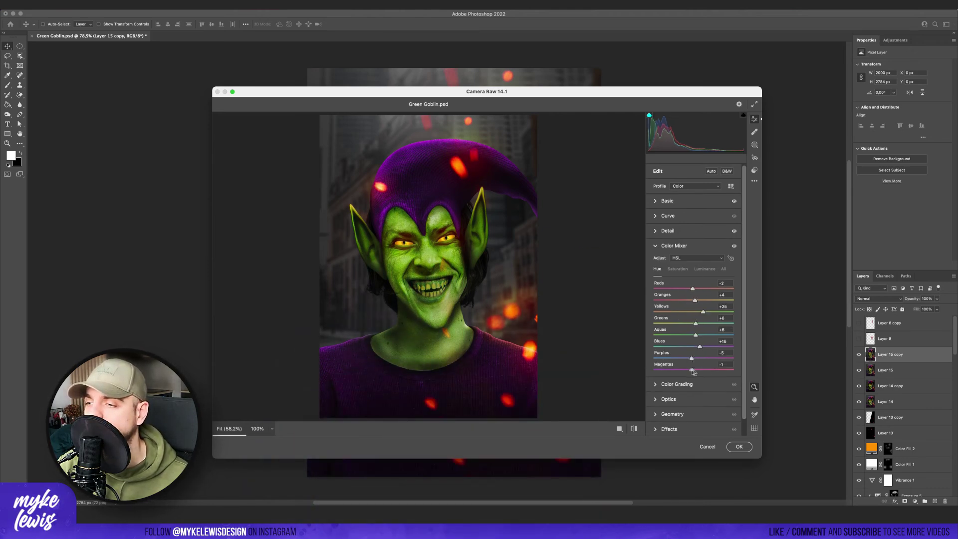
click(677, 269)
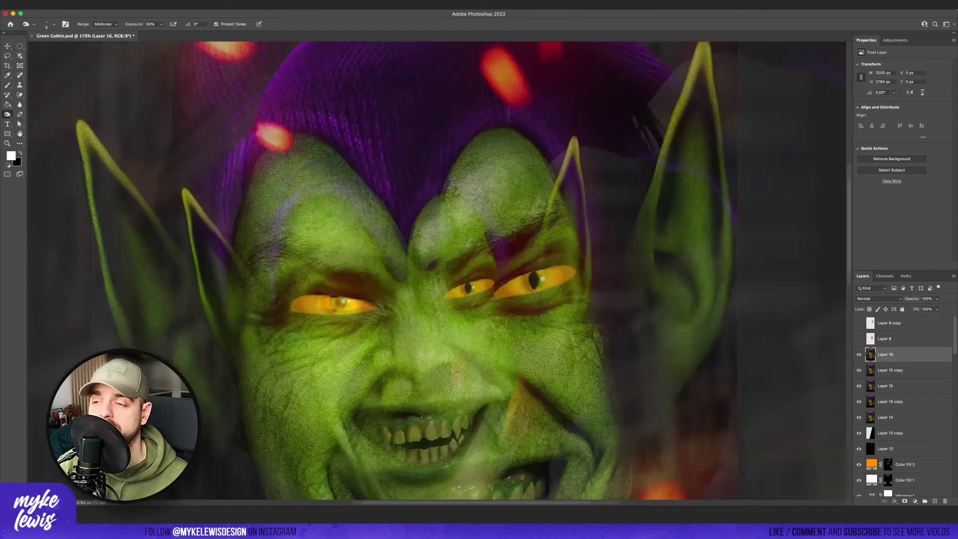
Enlarge the Dodge tool's brush for retouching the face on Layer 16.
key(bracketright)
key(bracketright)
key(bracketright)
key(bracketright)
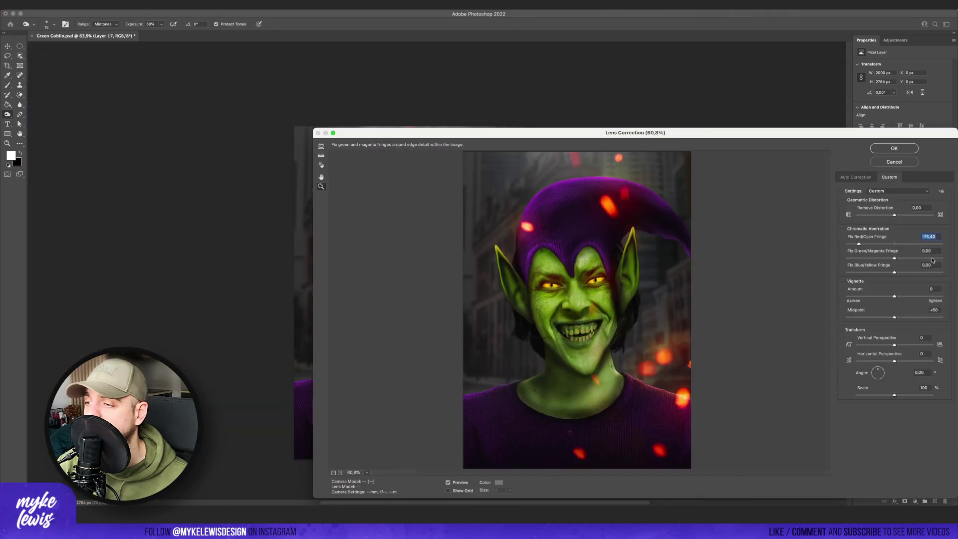
Set the green/magenta fringe to +82.54 and the vignette amount to -83 in Lens Correction, and apply it to Layer 17.
click(932, 258)
click(855, 296)
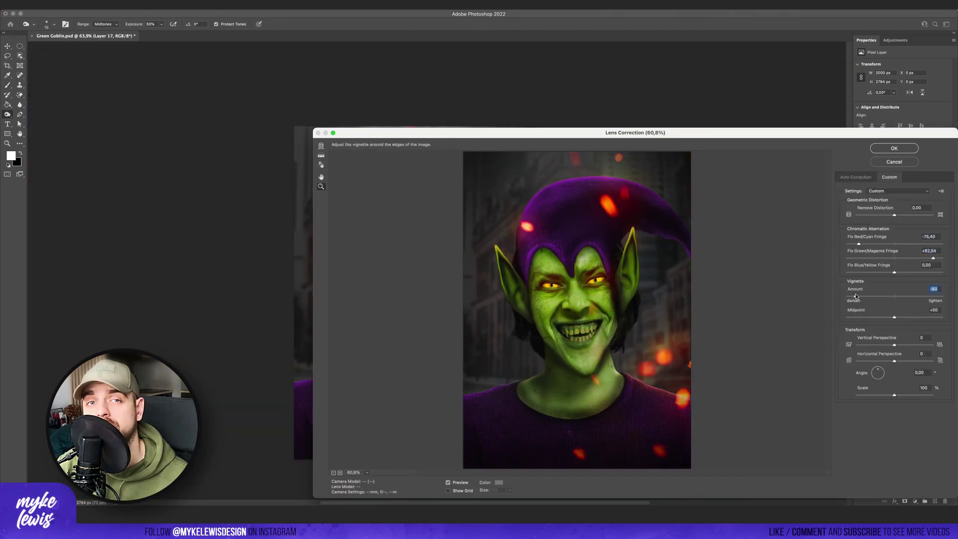
click(894, 148)
Duplicate Layer 17, start a Field Blur on the copy, and remove the blur at the pin on the face.
key(super+j)
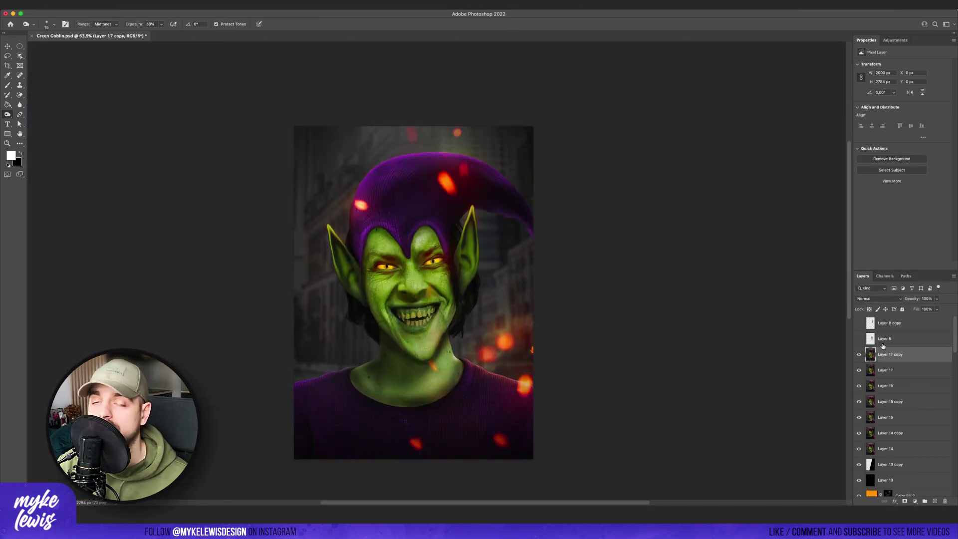
click(173, 5)
mouse_move(185, 107)
click(292, 107)
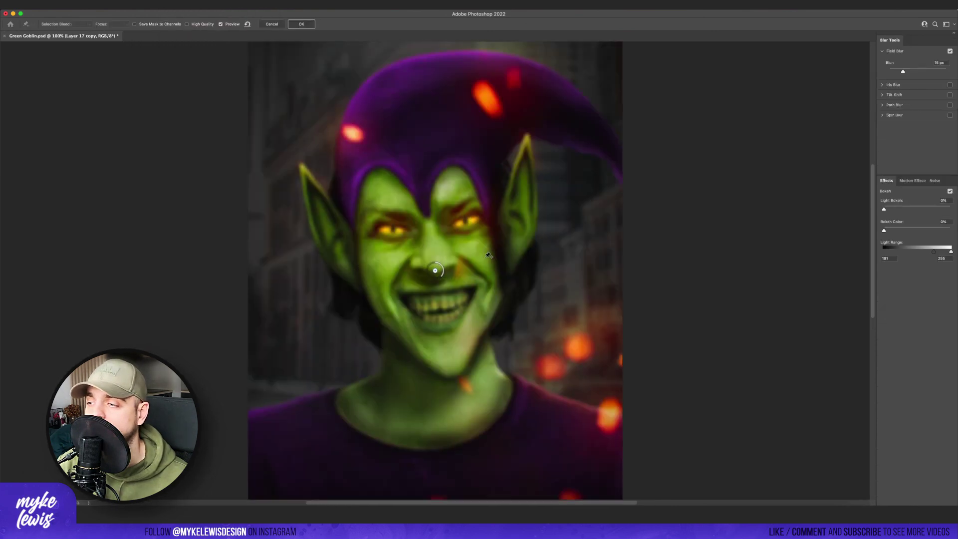
click(436, 263)
Add Field Blur pins around the image edges, with 13 px at the left-hand shoulder and 7 px beside the hat's tip.
click(621, 436)
drag(628, 442, 627, 431)
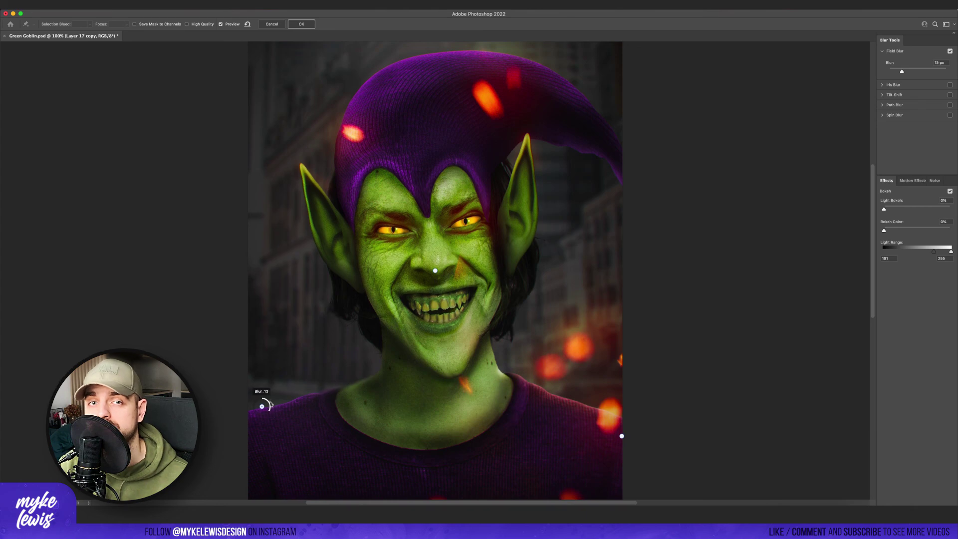
scroll(266, 402, up, 3)
click(625, 216)
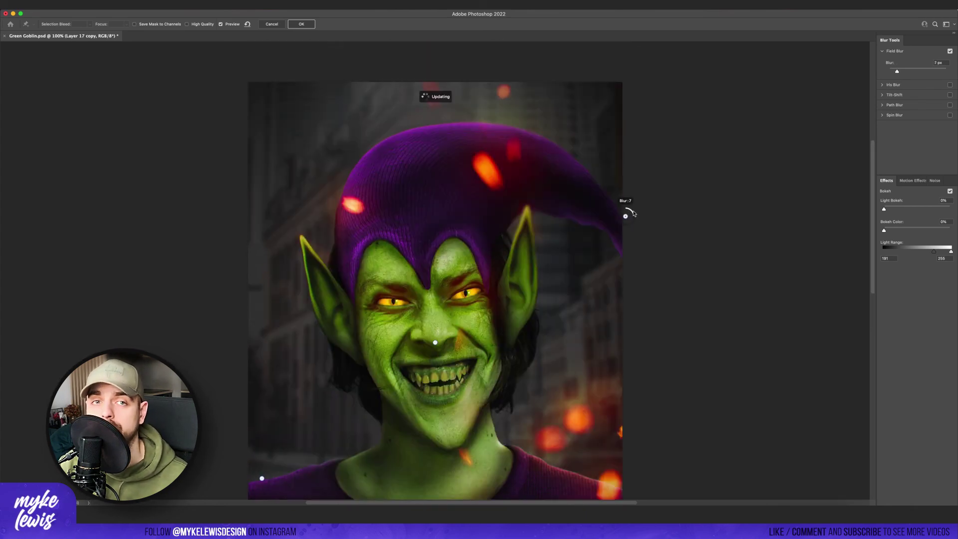